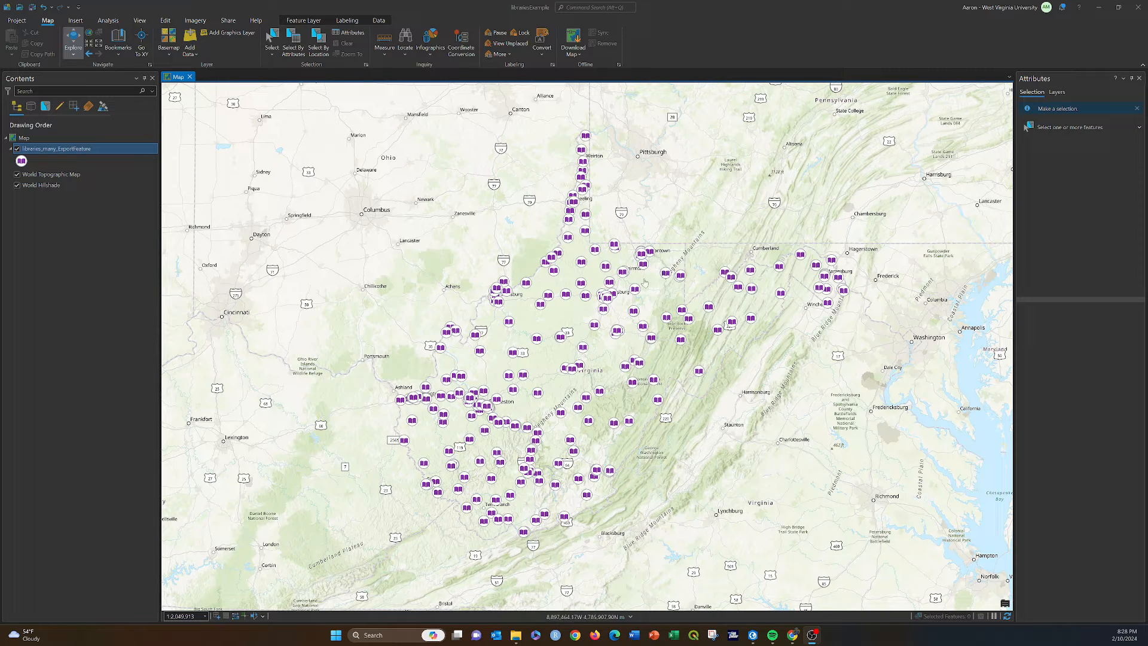
- Inspect the pop-up of a library point near Morgantown and the ID field in the libraries layer's attribute table
click(642, 253)
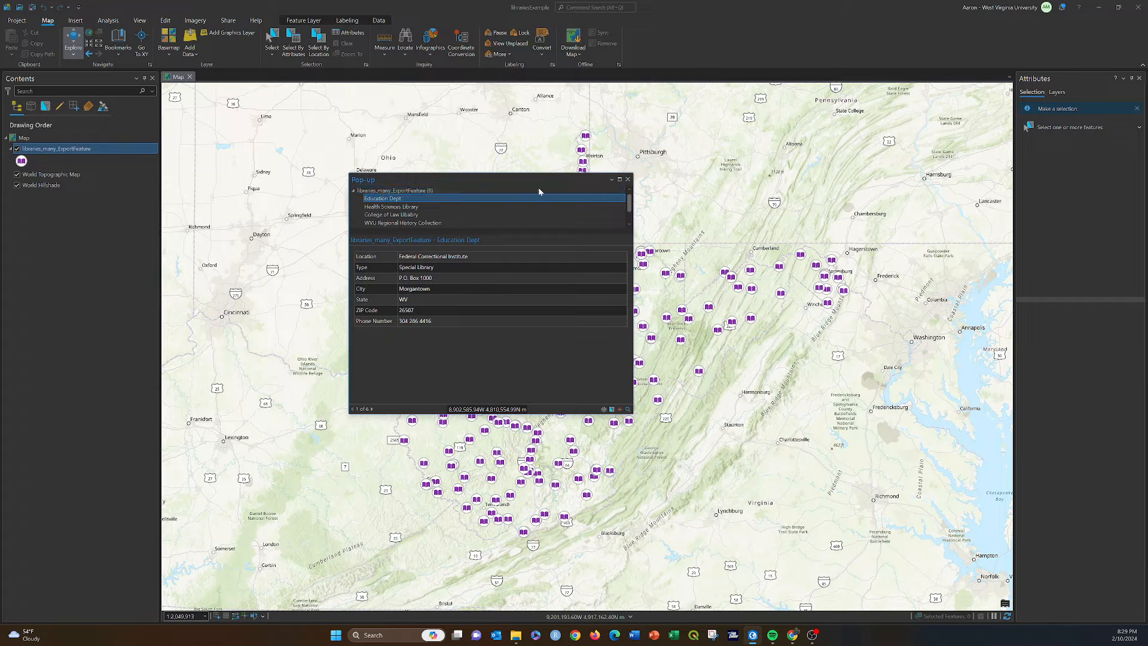
click(628, 179)
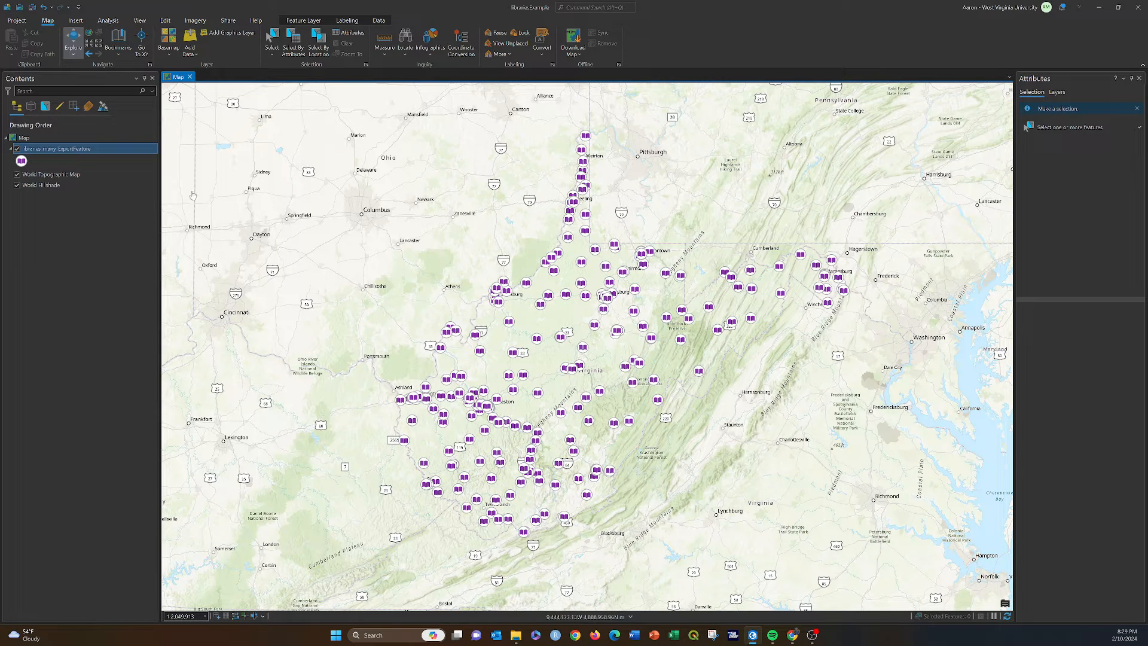
right_click(48, 149)
click(76, 197)
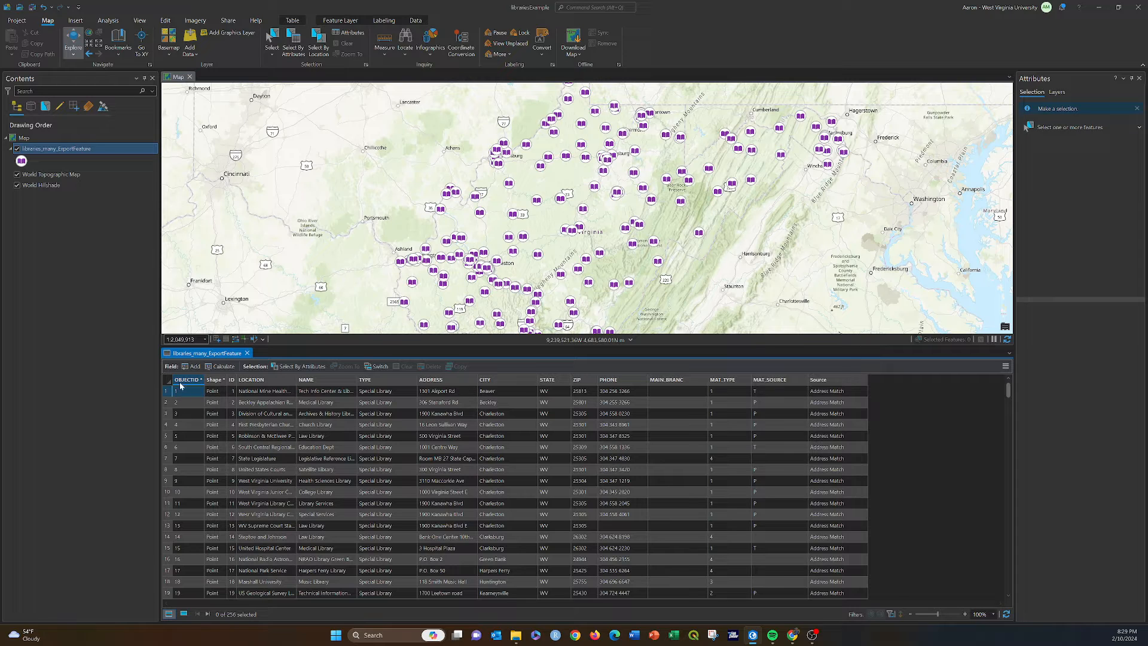
mouse_move(231, 387)
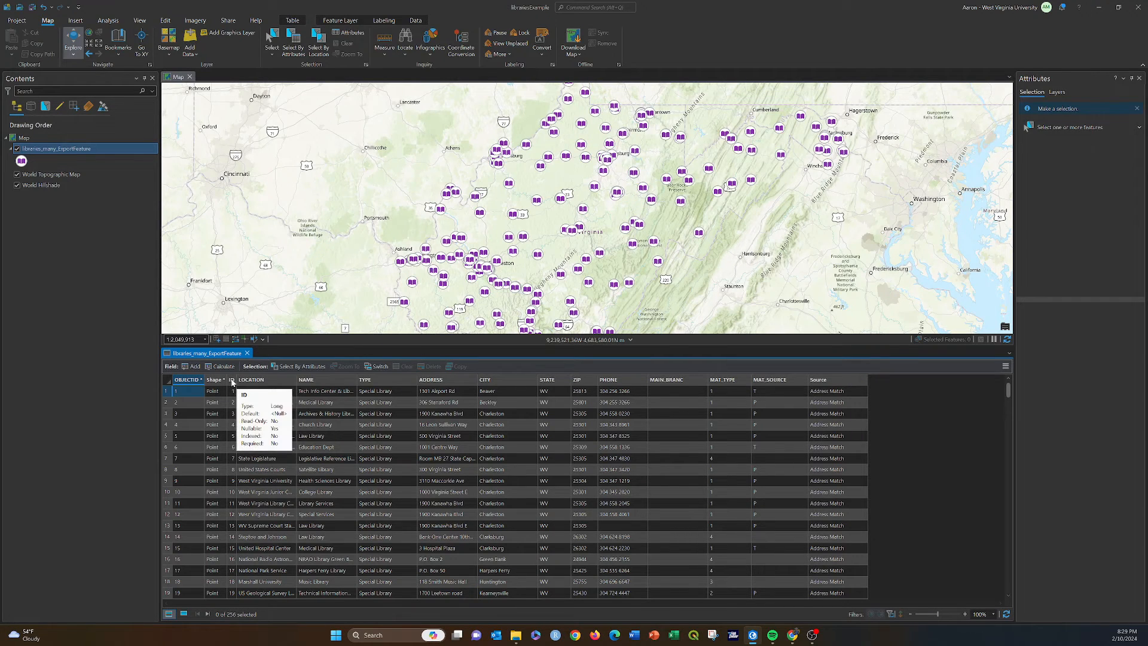
click(247, 353)
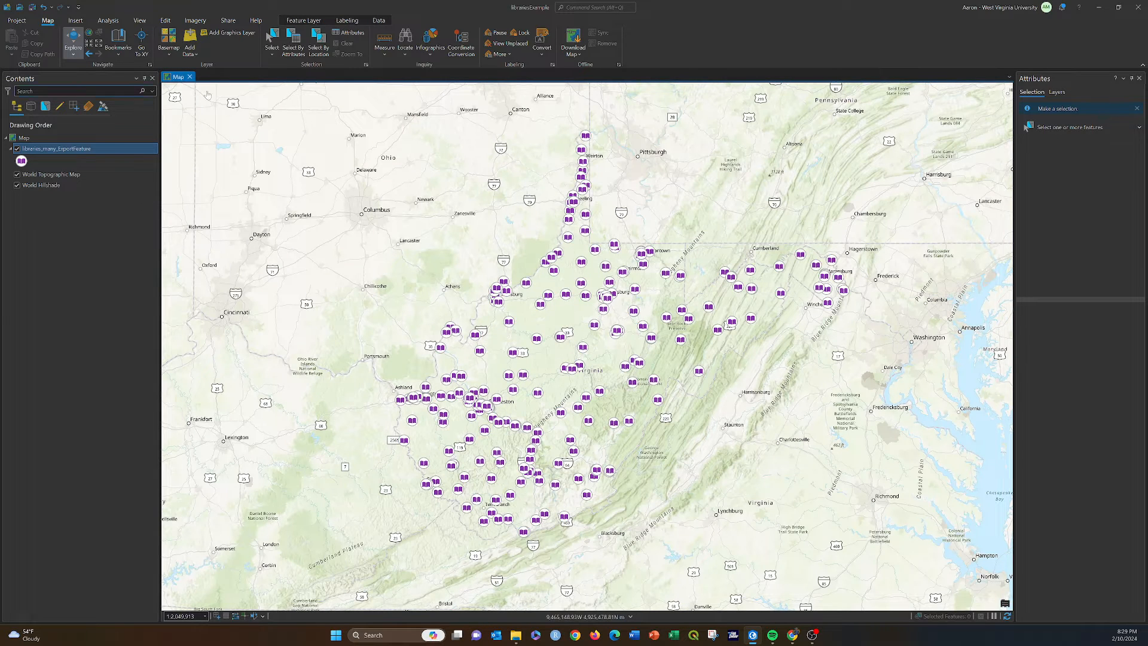
- Open the project geodatabase librariesExample.gdb in a catalog view
click(140, 20)
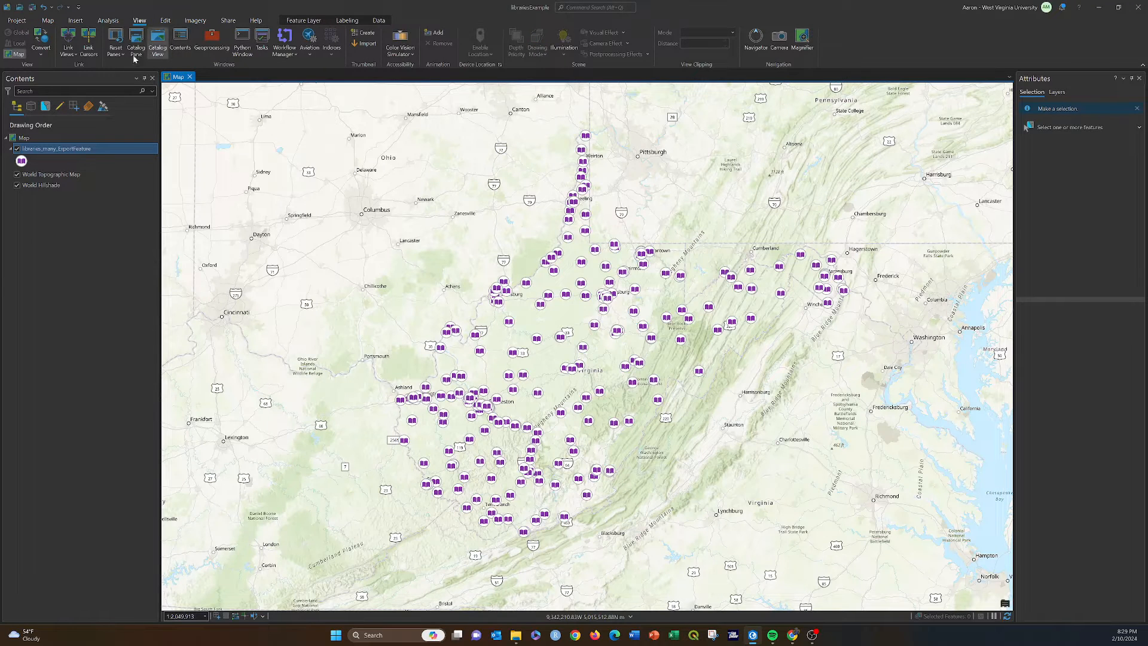
click(156, 45)
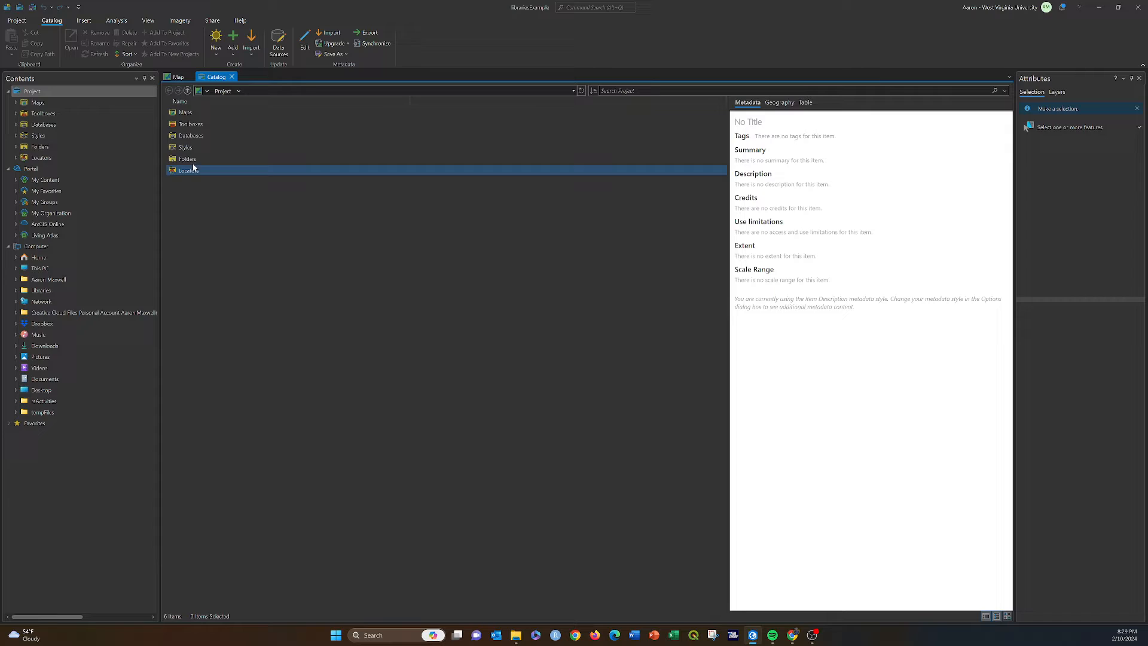
double_click(189, 137)
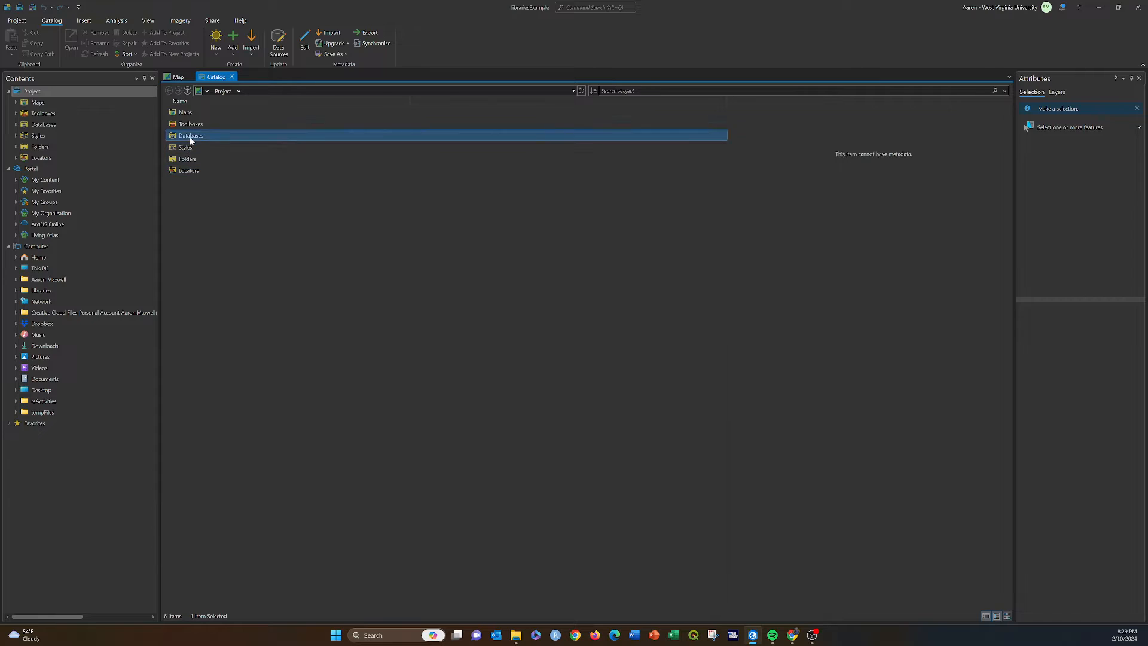
double_click(192, 115)
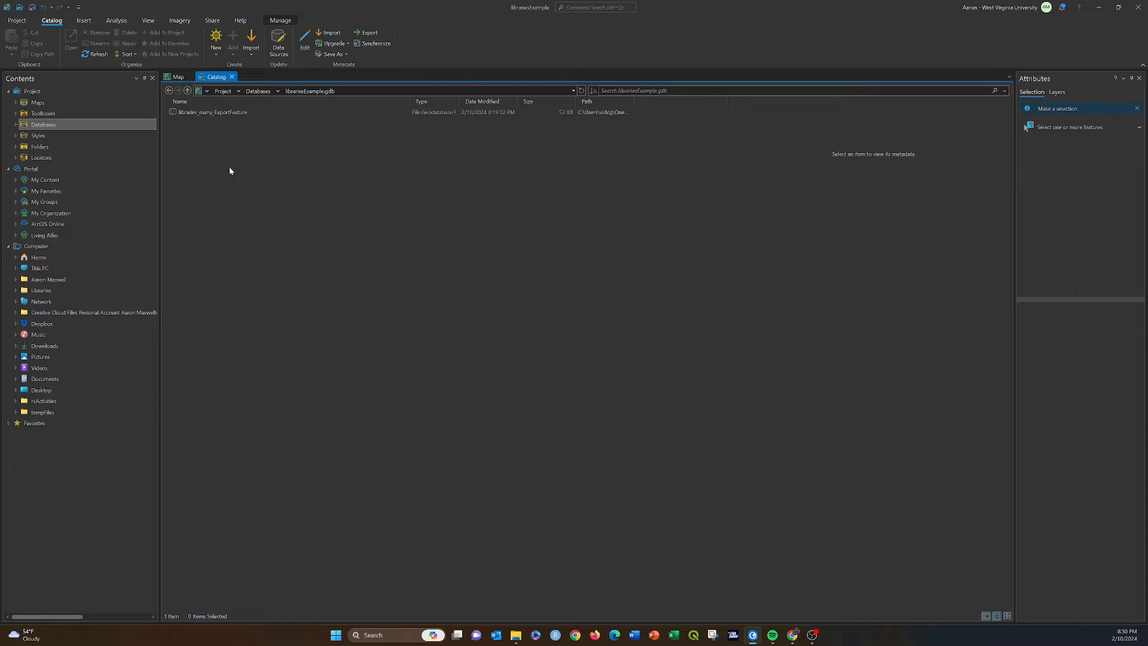
- Create a table named libraryEntries in the librariesExample geodatabase, without extra fields and with the default storage configuration
right_click(203, 158)
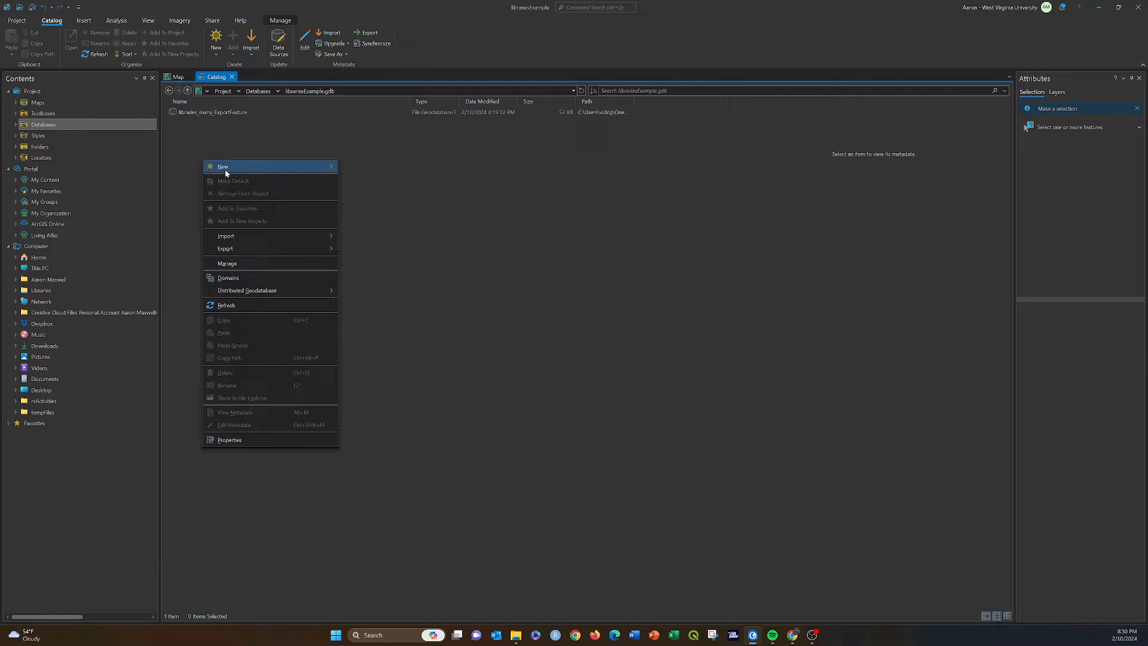
mouse_move(225, 168)
click(364, 192)
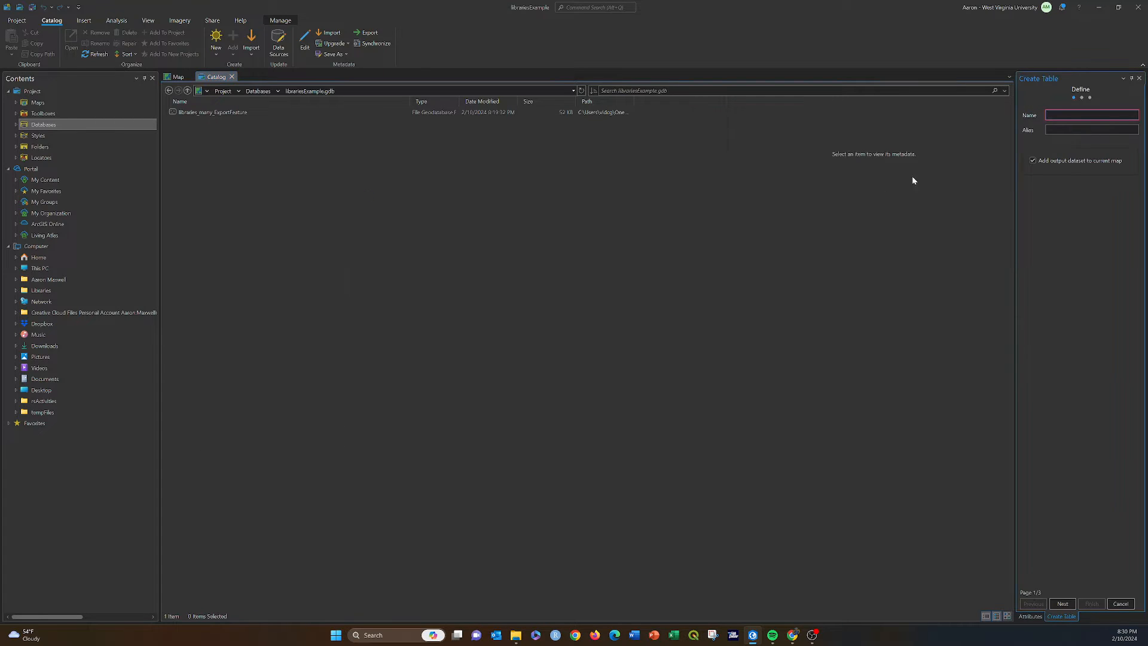
drag(1010, 189, 880, 186)
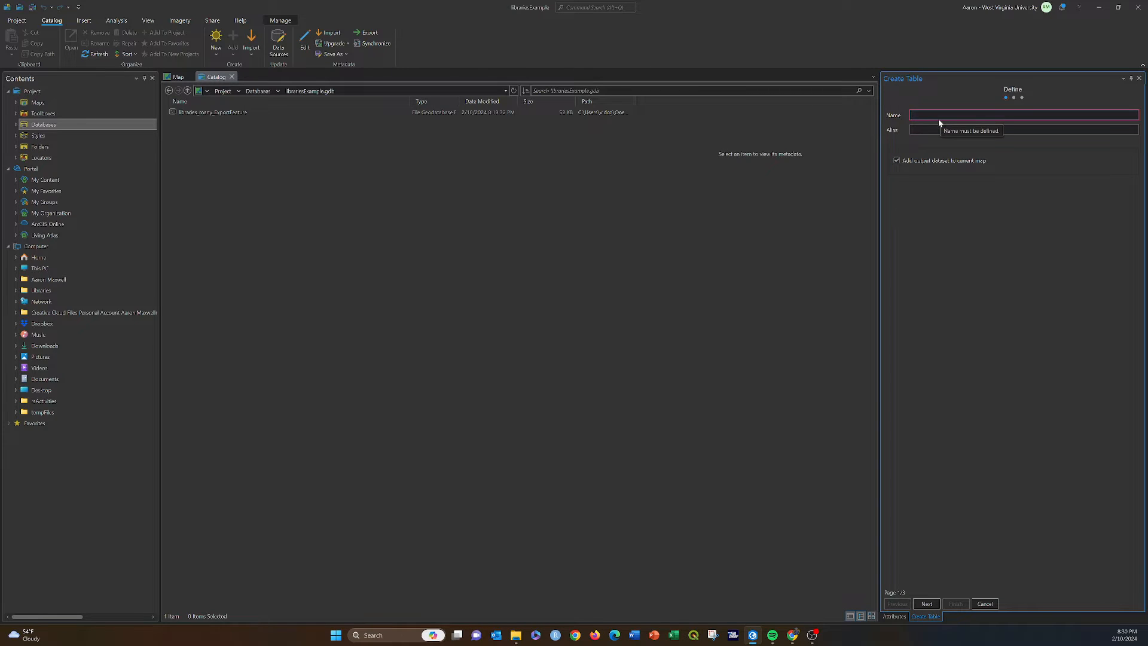
text(library)
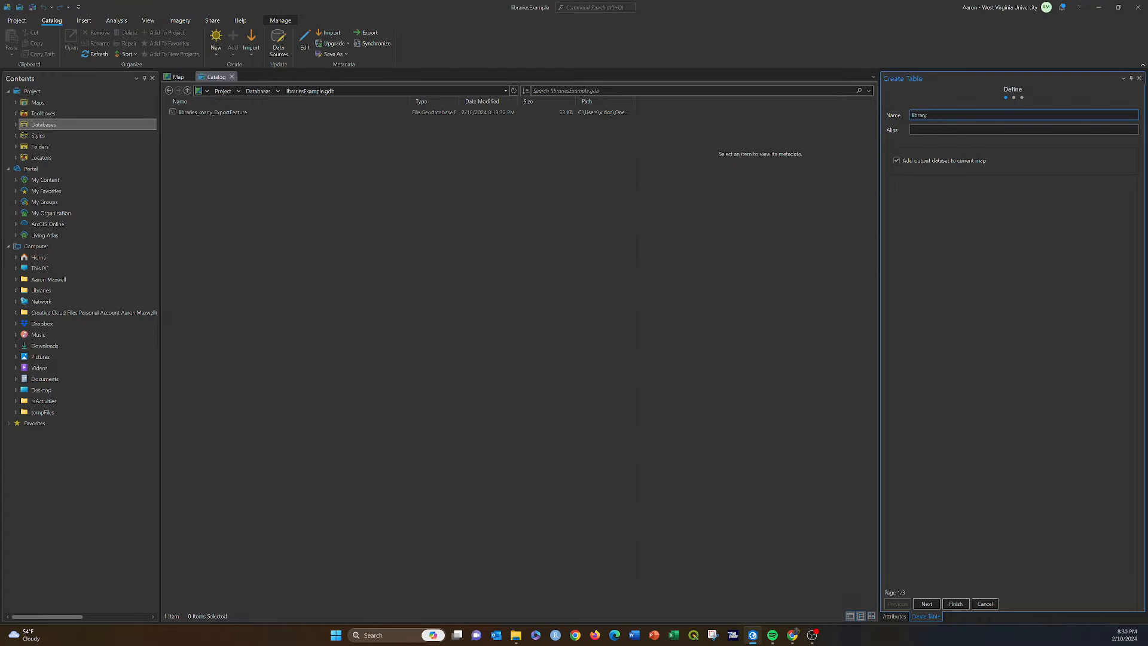
text(Entries)
click(927, 603)
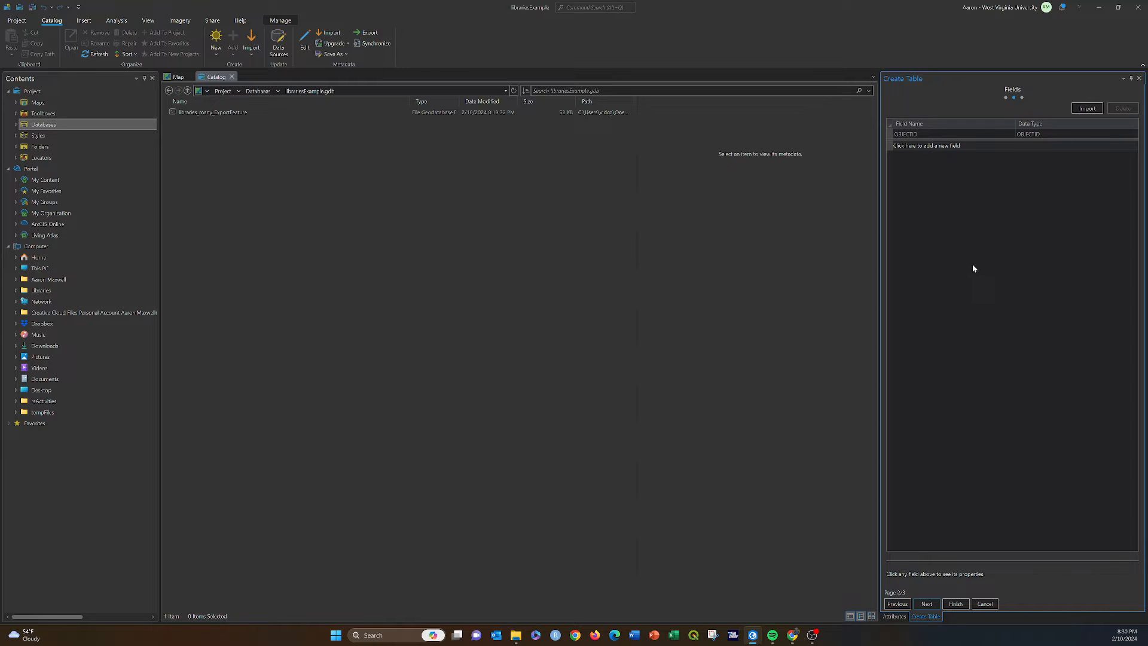
click(929, 604)
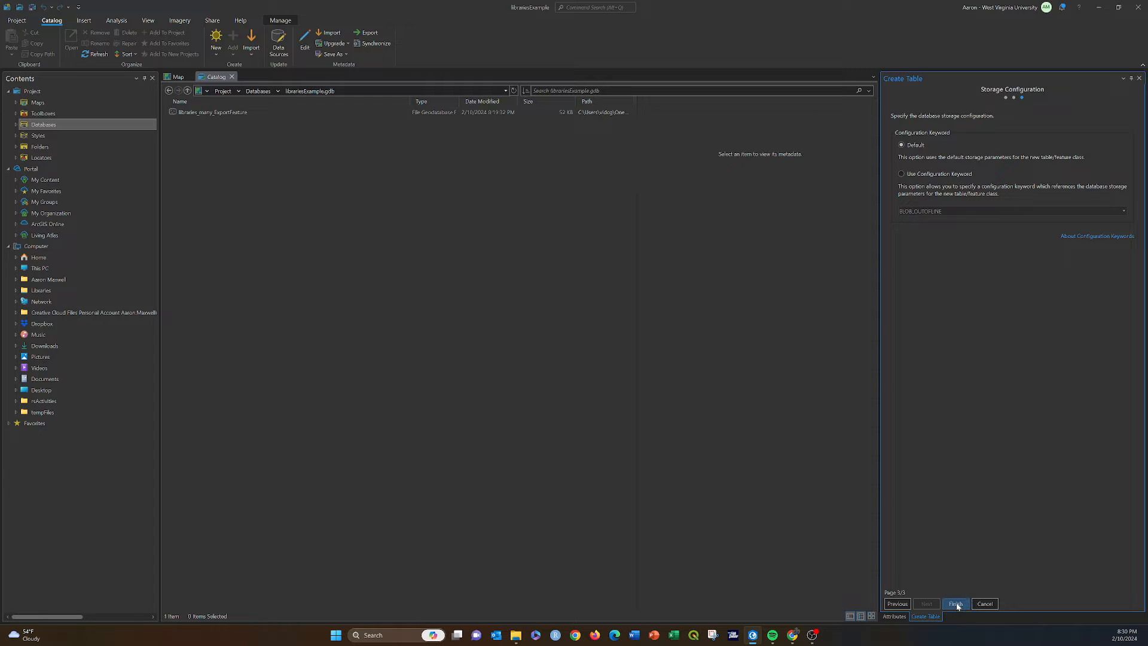
click(957, 604)
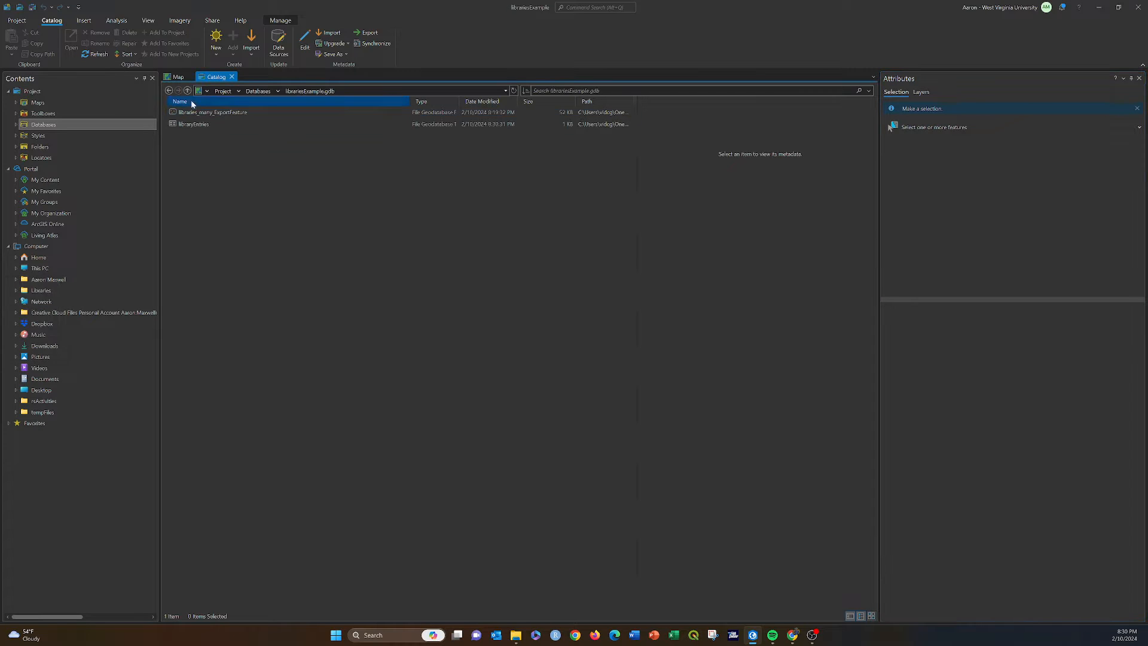
- Open the libraryEntries table and add a field named userRating with the Double data type
right_click(184, 127)
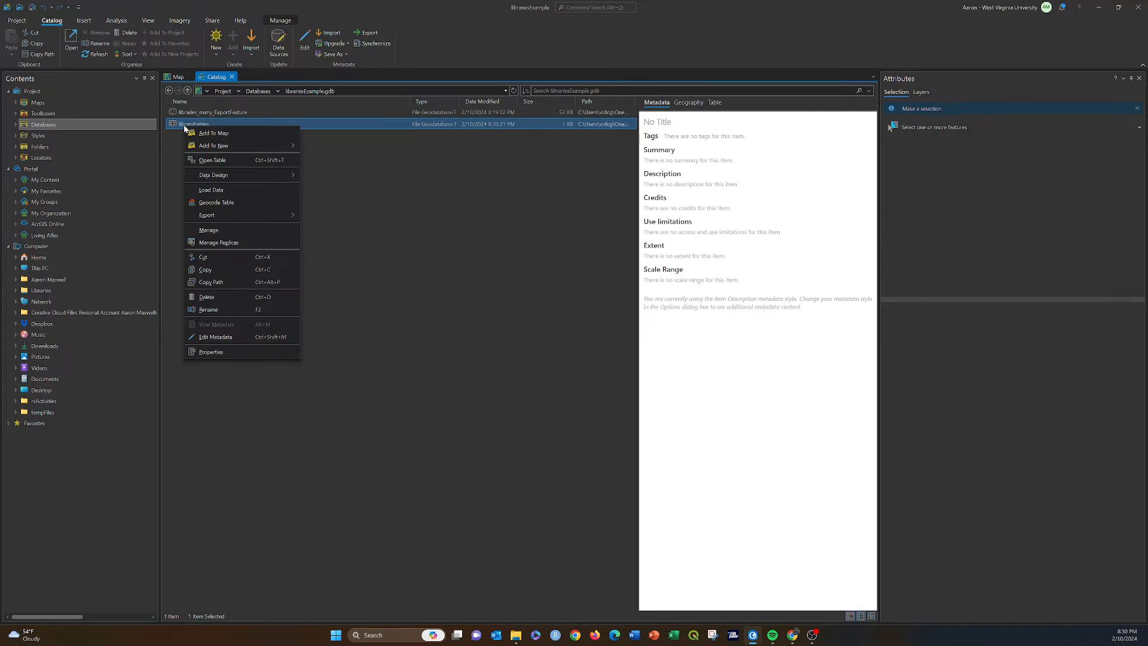
click(203, 162)
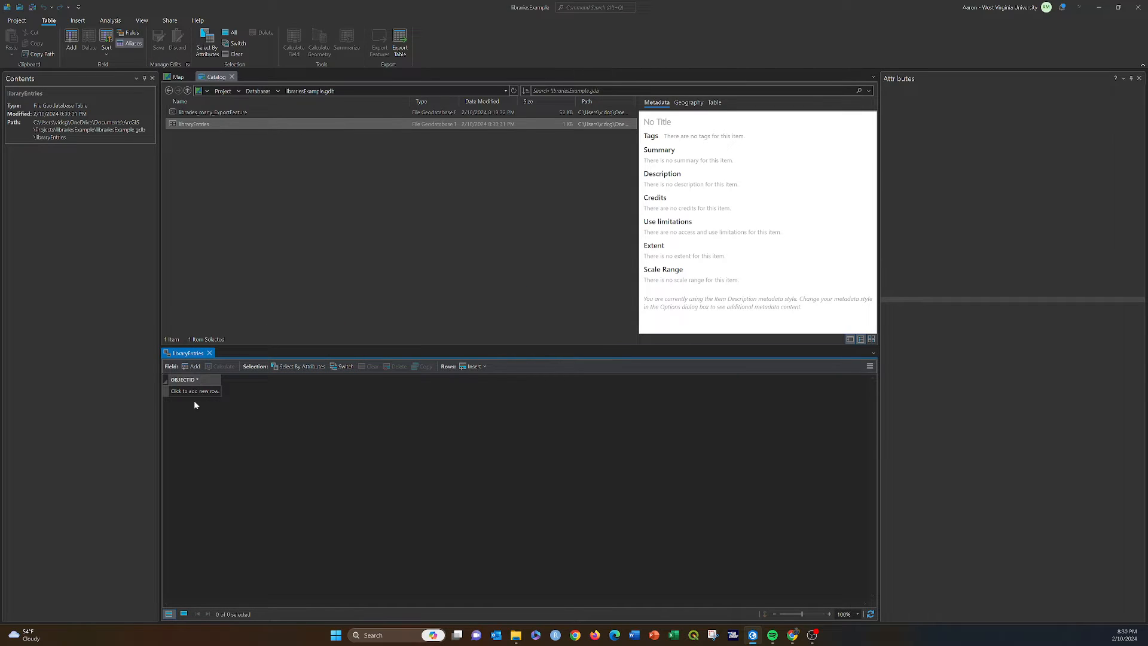
click(191, 367)
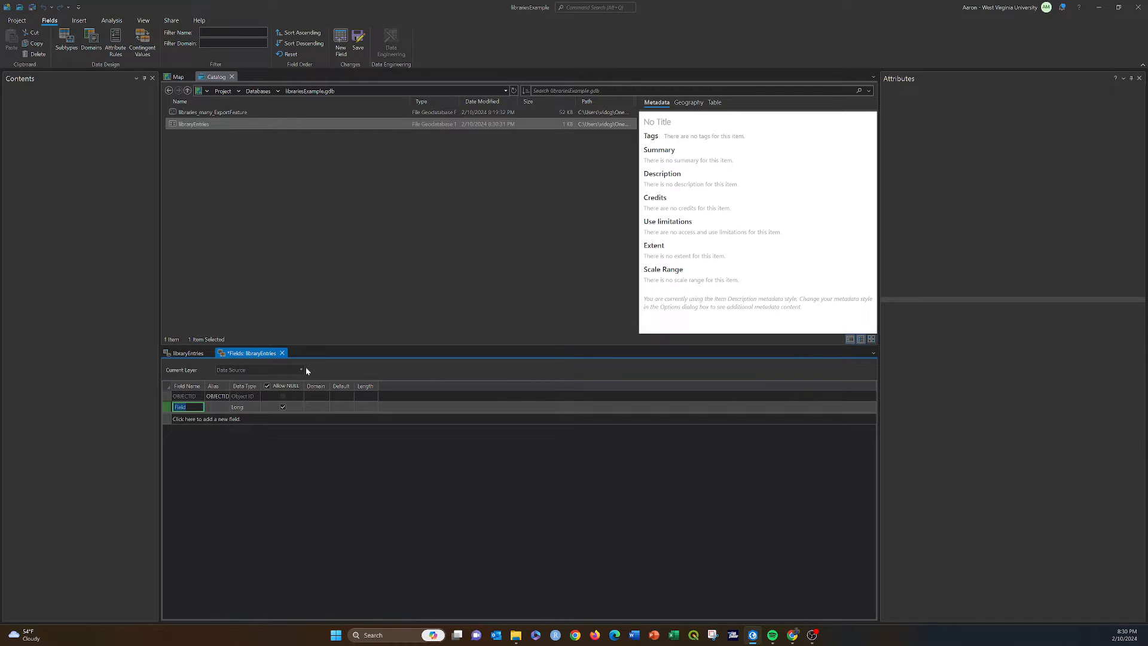
key(BackSpace)
text(userRating)
key(Return)
click(254, 408)
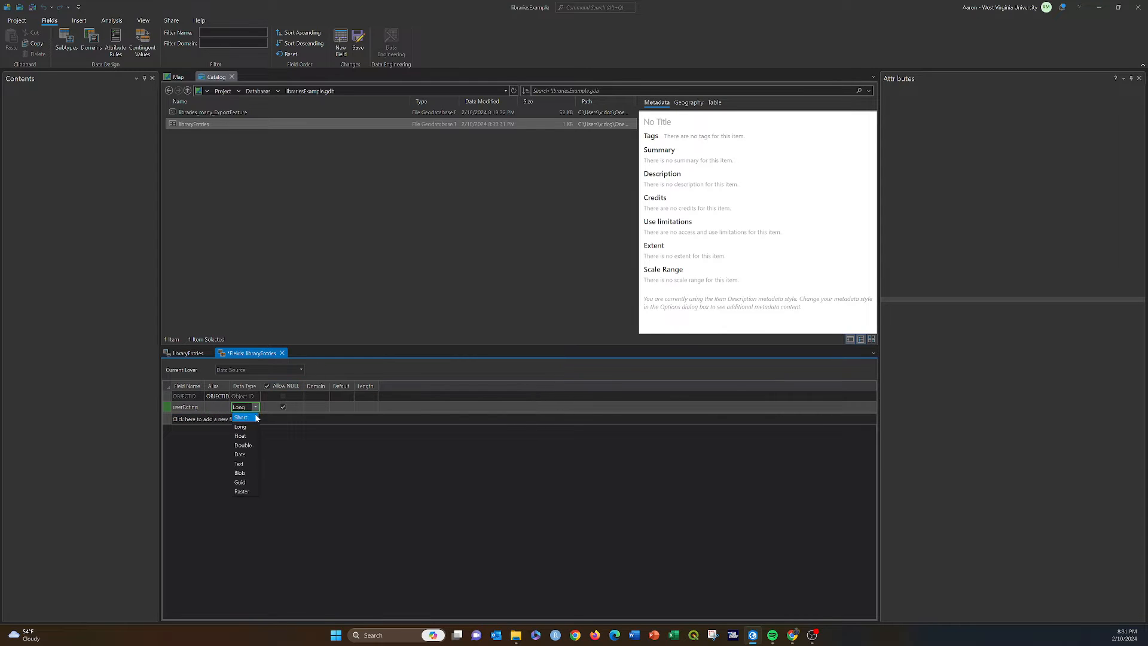
click(244, 448)
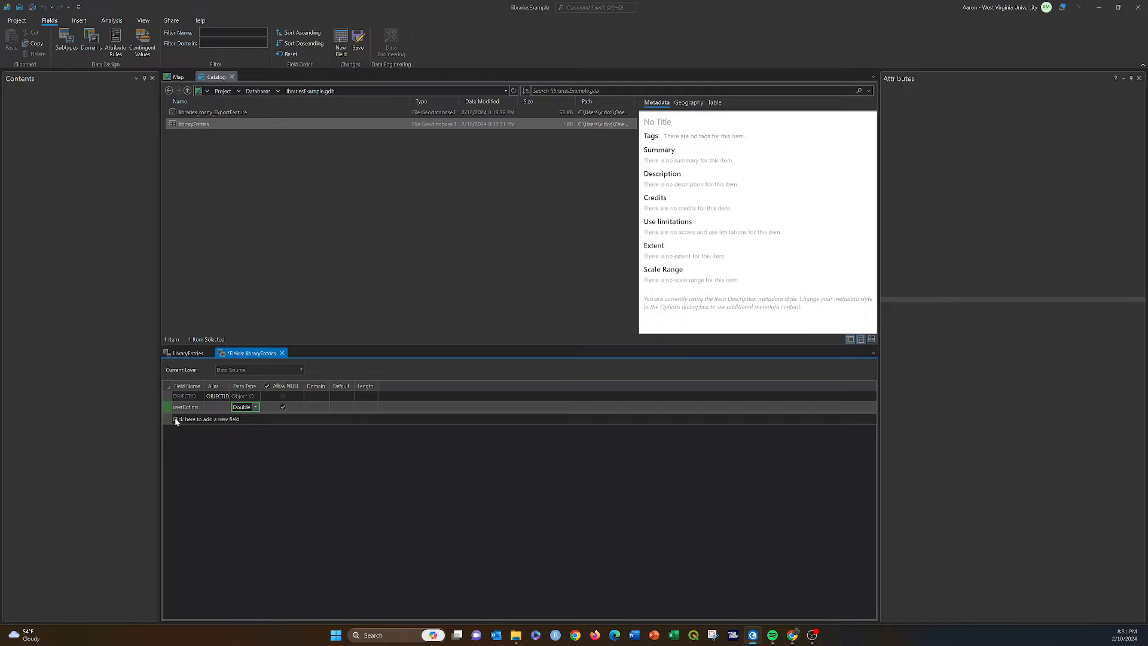
- Add a field named dateVisted with the Date data type to libraryEntries
click(178, 419)
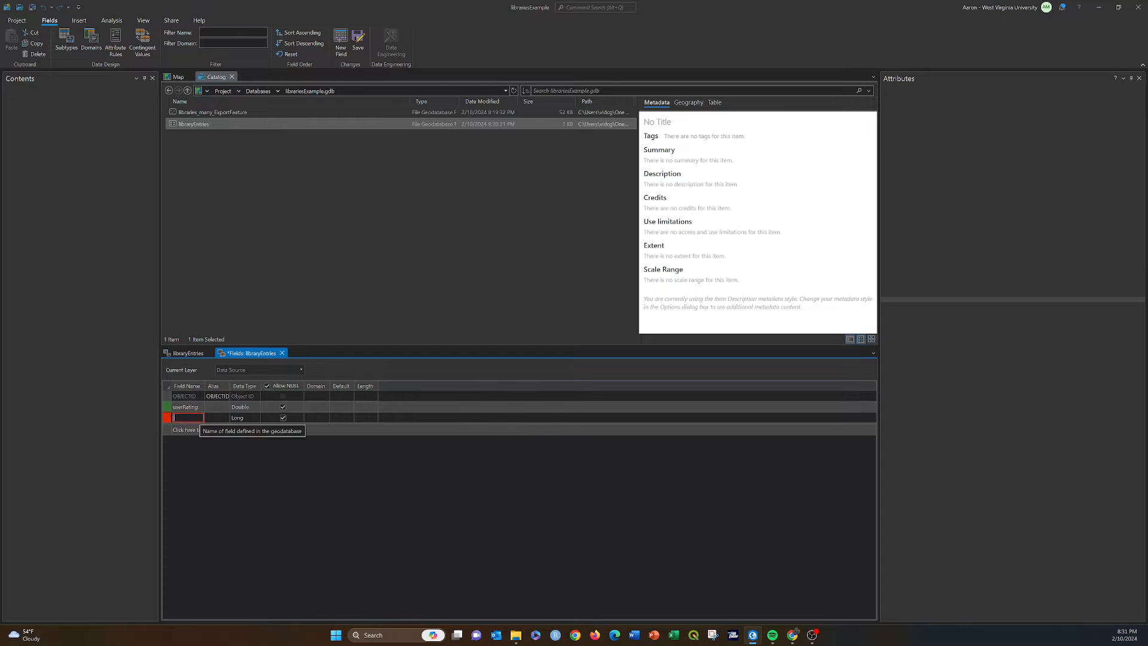
text(dateVisted)
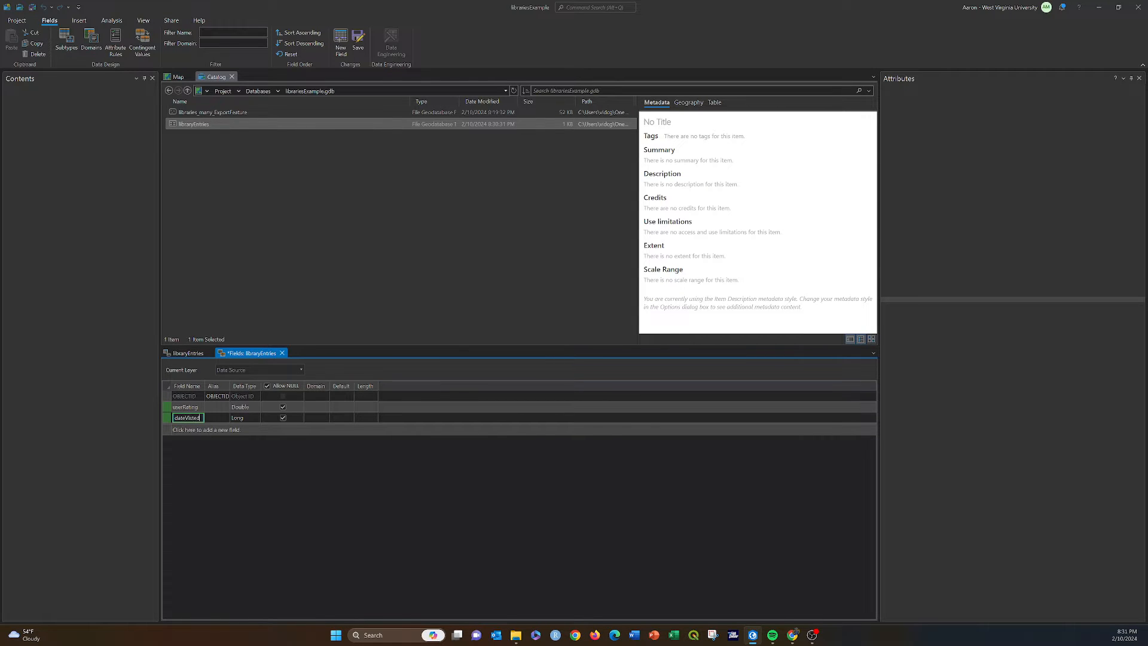
key(Return)
click(245, 418)
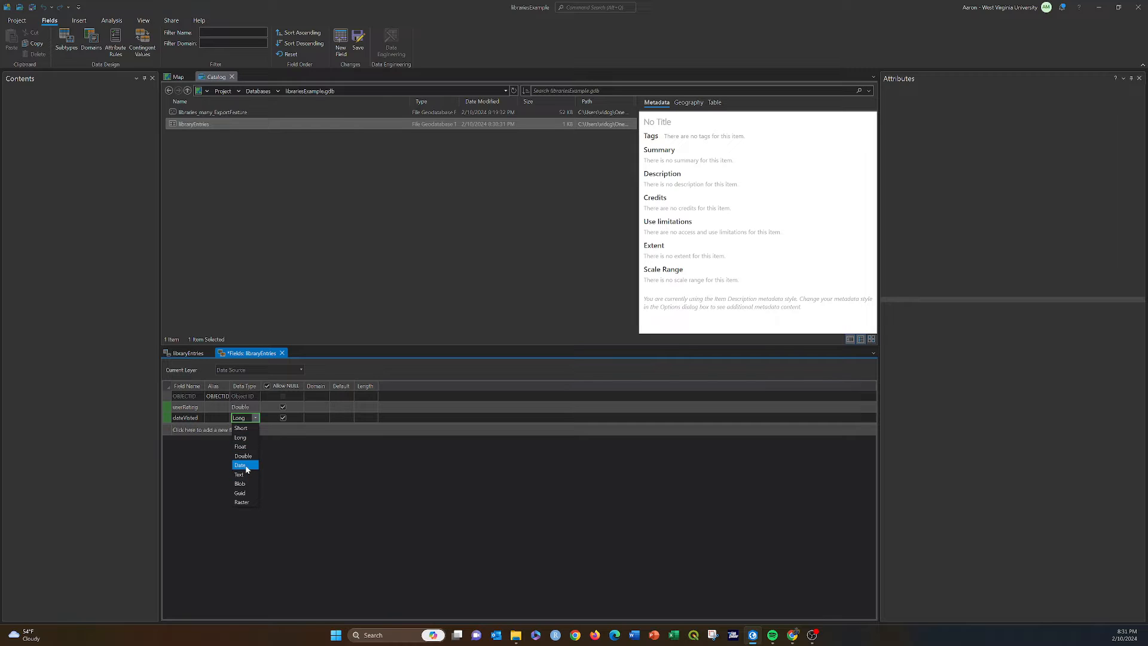
click(241, 465)
- Add a field named Comments with the Text data type and a length of 5000
click(182, 430)
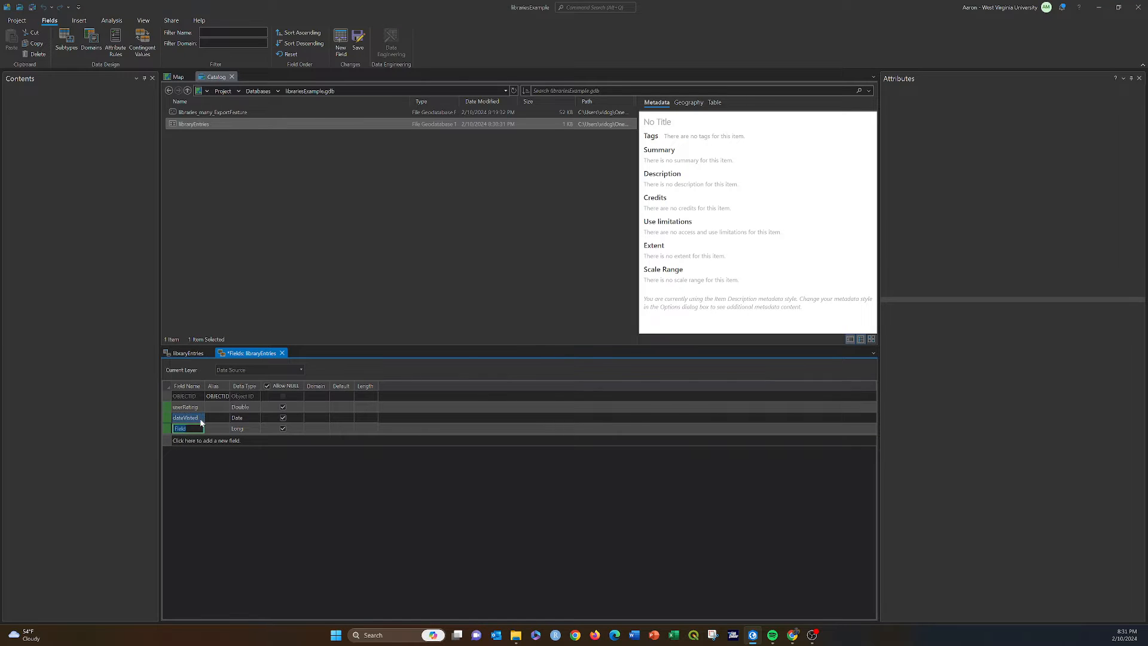
text(Comments)
click(271, 431)
click(250, 433)
click(242, 487)
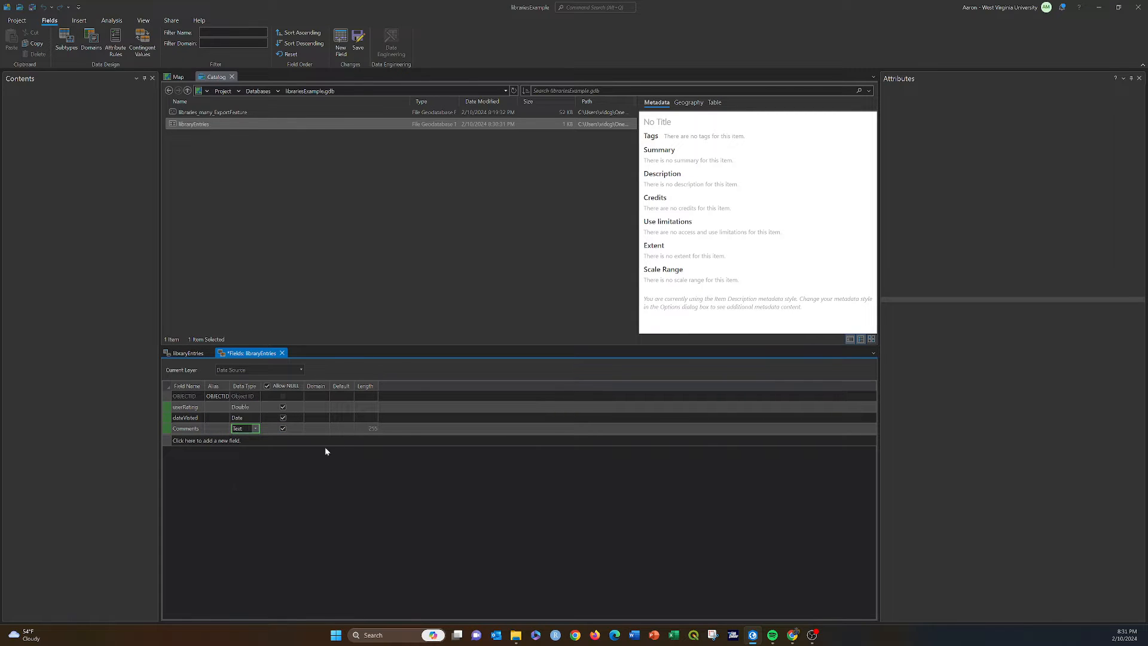
click(360, 431)
click(369, 431)
text(5000)
- Add a Long field named libraryID and save the field changes of libraryEntries
click(369, 440)
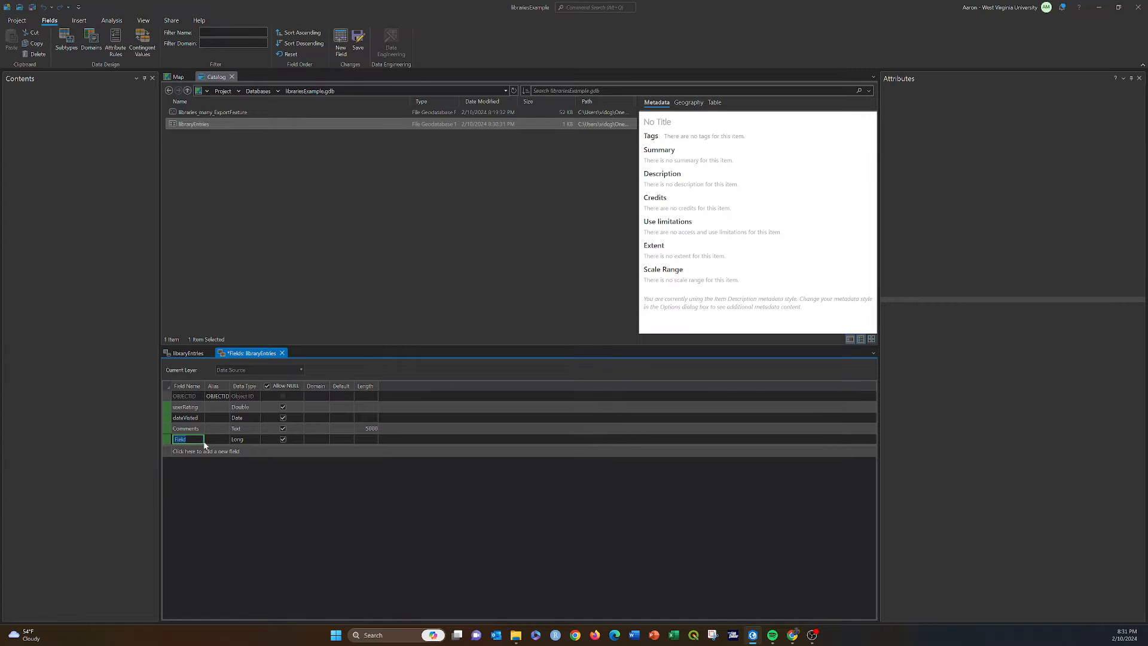
key(BackSpace)
text(libraryID)
click(357, 41)
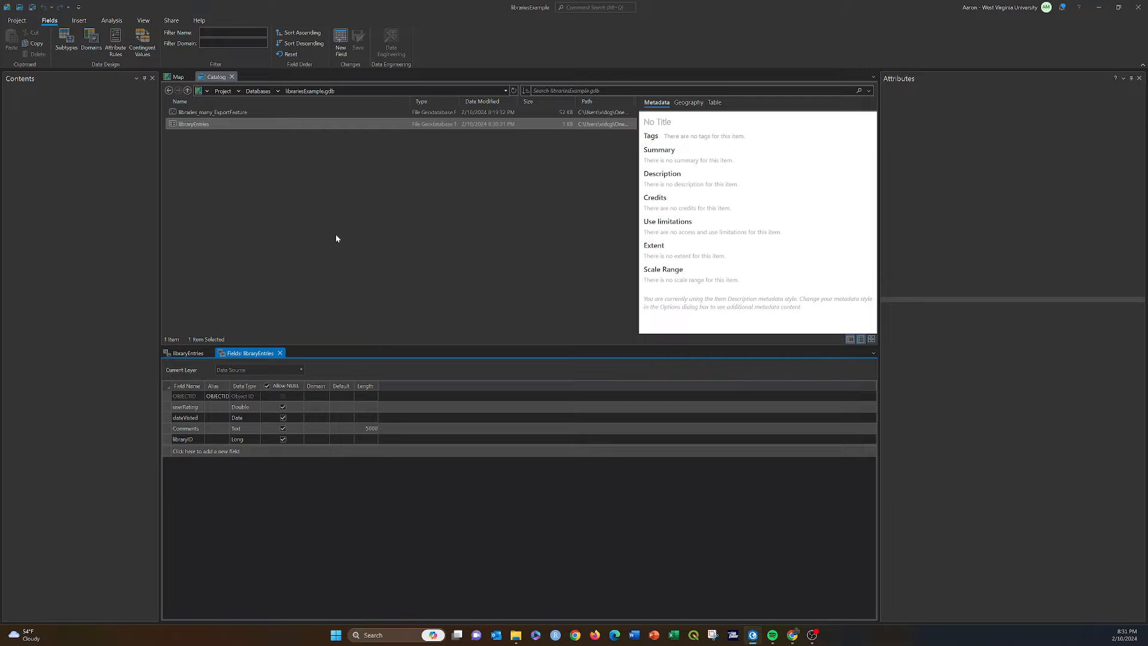
- Correct the date field's name to dateVisited, save the change, and close the fields view and the table
click(197, 418)
click(203, 418)
click(218, 418)
click(245, 407)
text(i)
key(Return)
click(358, 40)
click(279, 353)
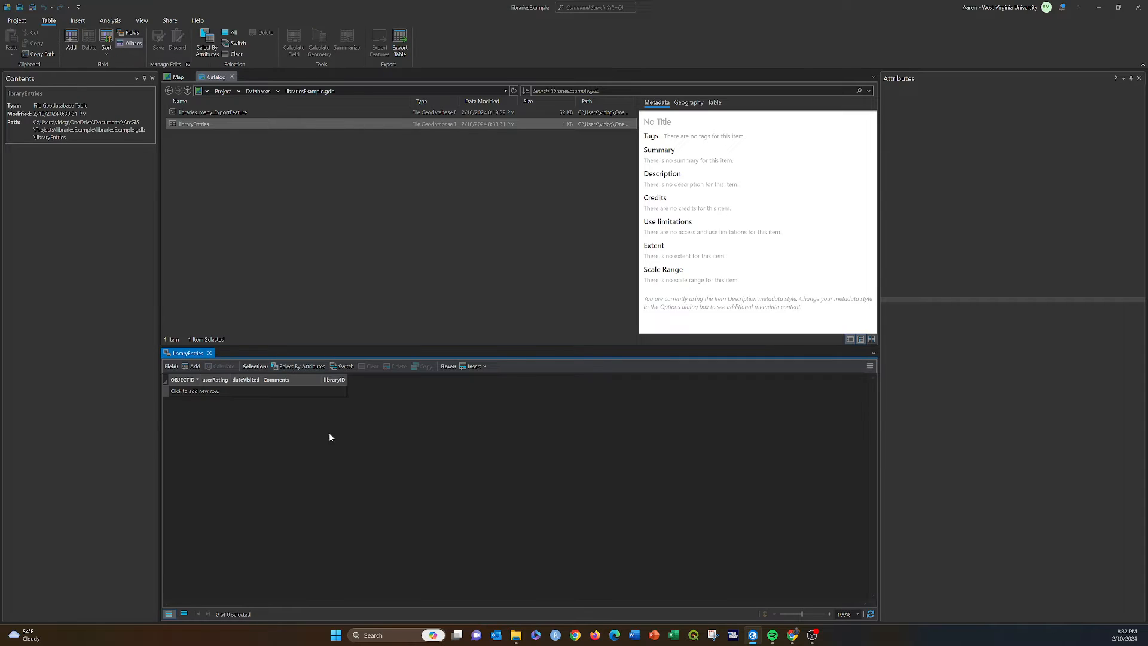
click(209, 353)
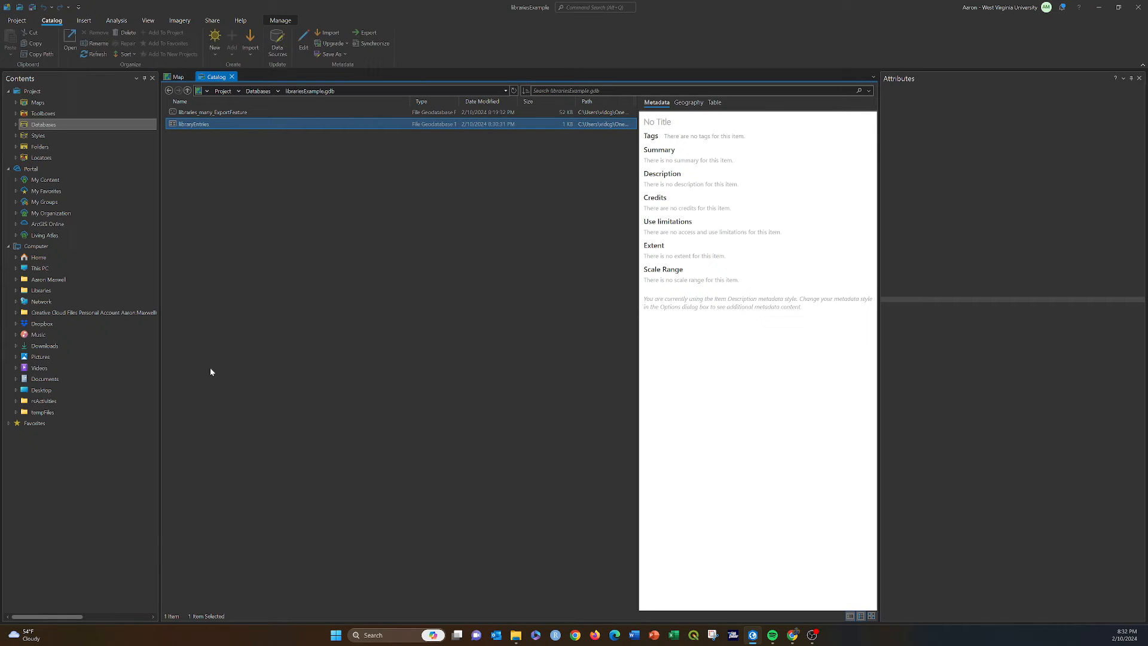
- Start a new relationship class in the librariesExample geodatabase with libraries_many_ExportFeature as the origin table
right_click(190, 155)
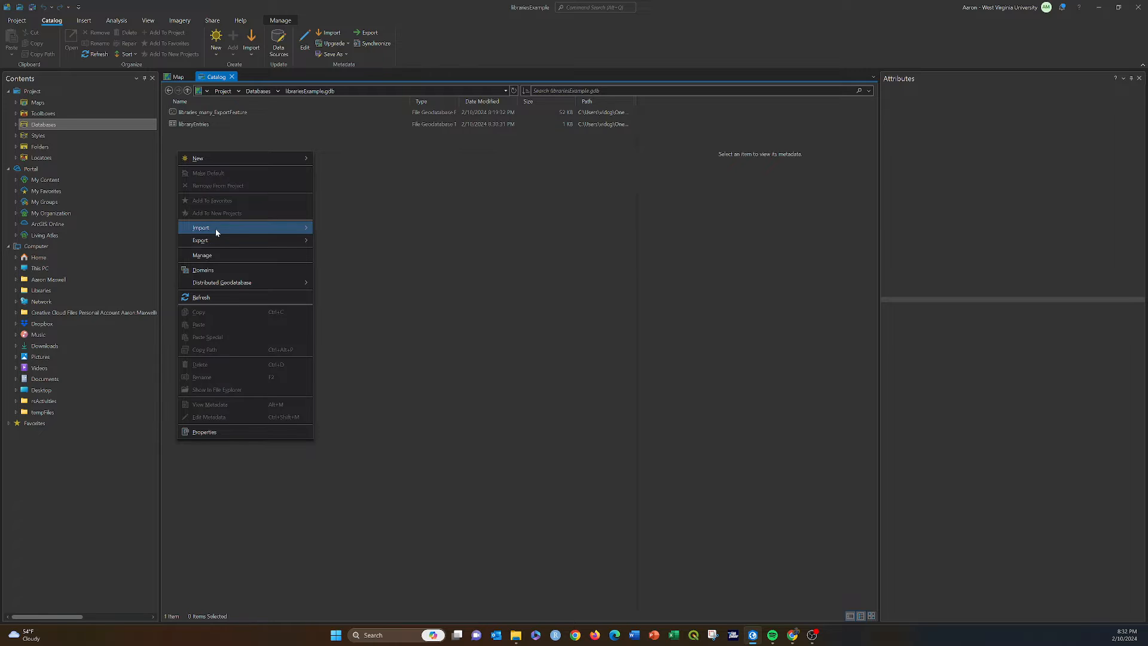
click(201, 160)
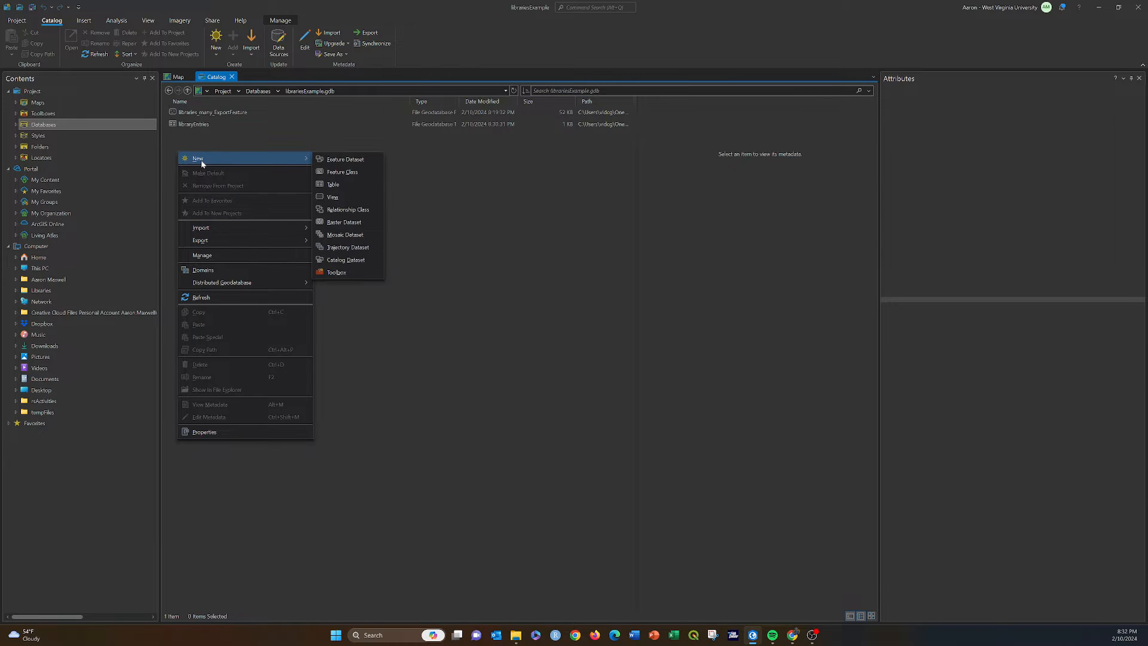
click(340, 211)
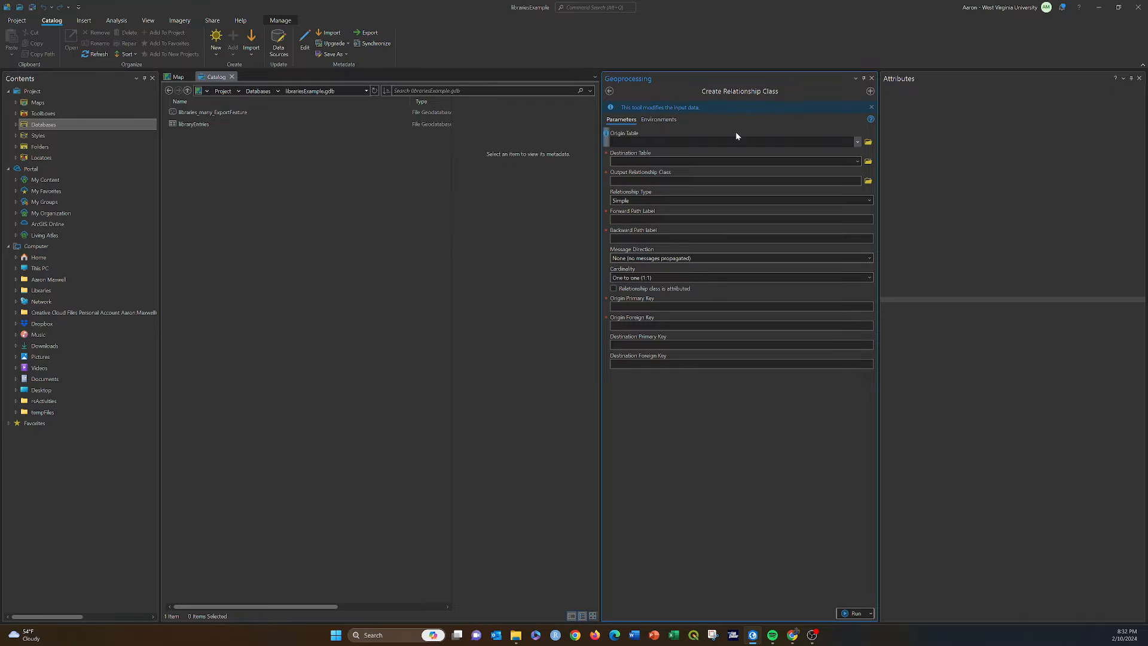
click(859, 142)
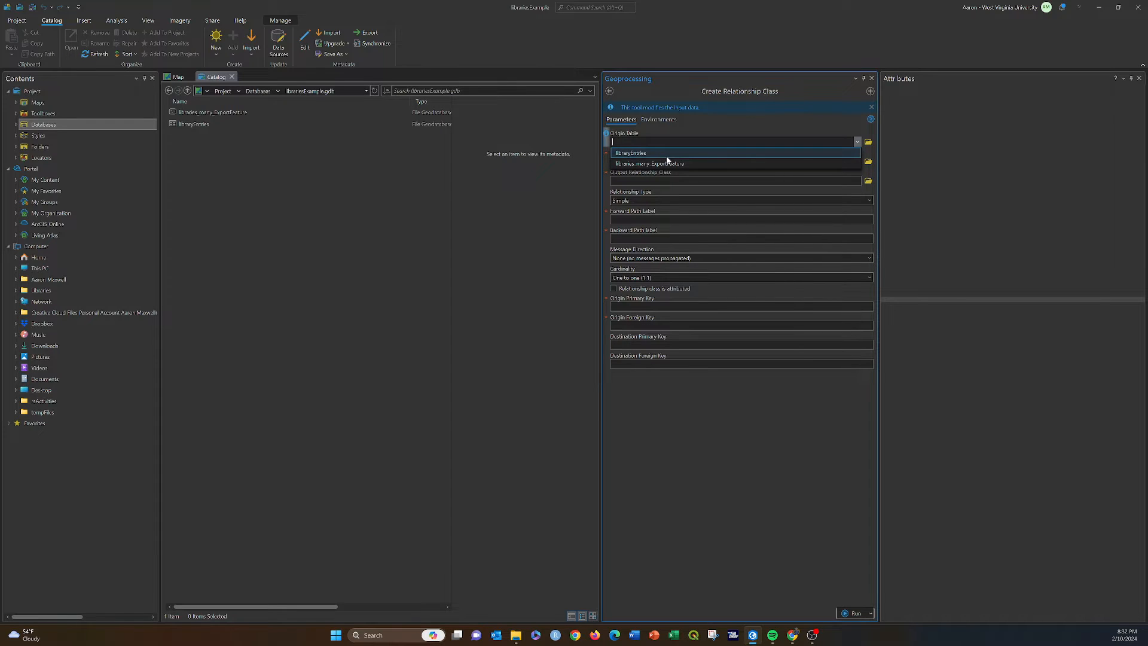
click(642, 164)
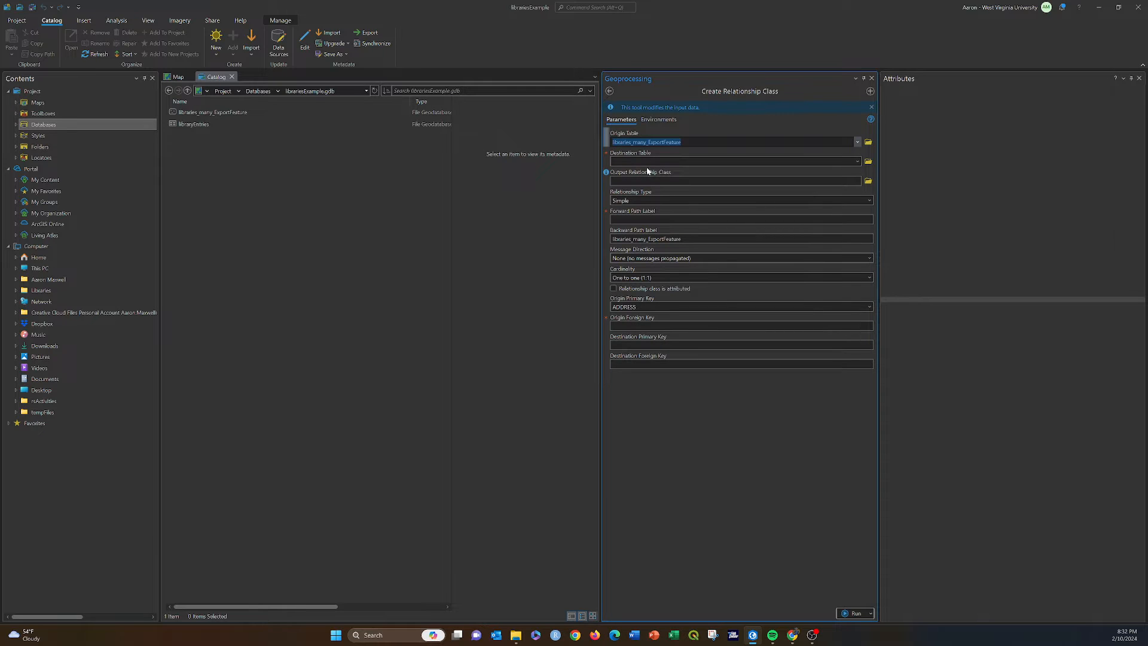
- Set libraryEntries as the relationship class's destination table and its cardinality to One to many (1:M)
click(707, 142)
click(858, 162)
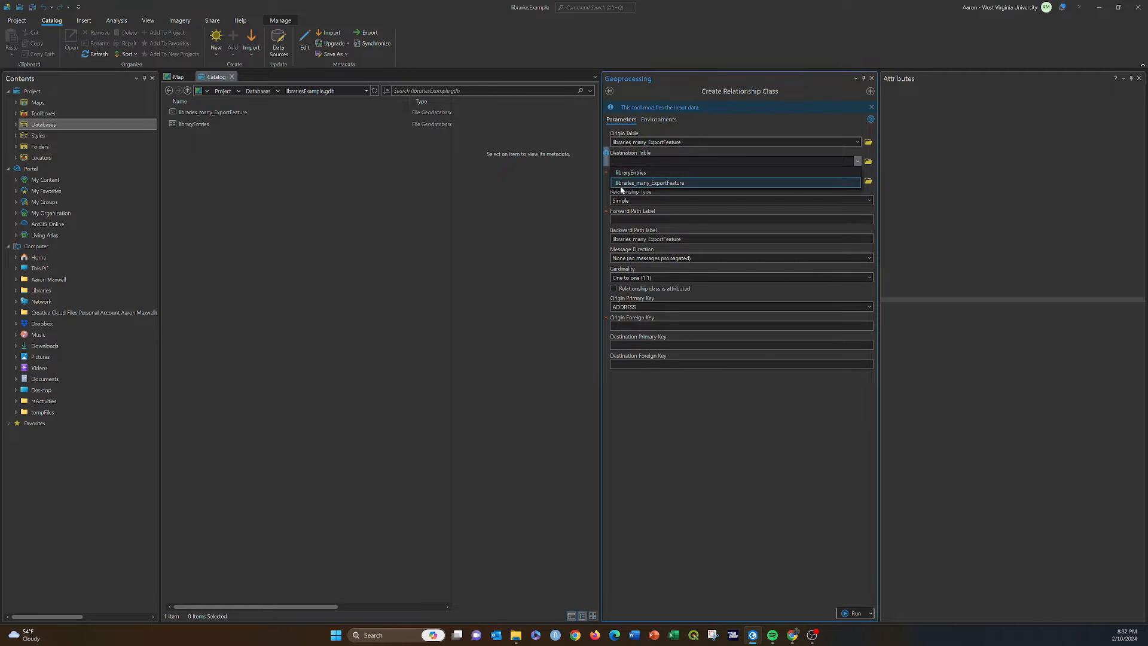
click(633, 172)
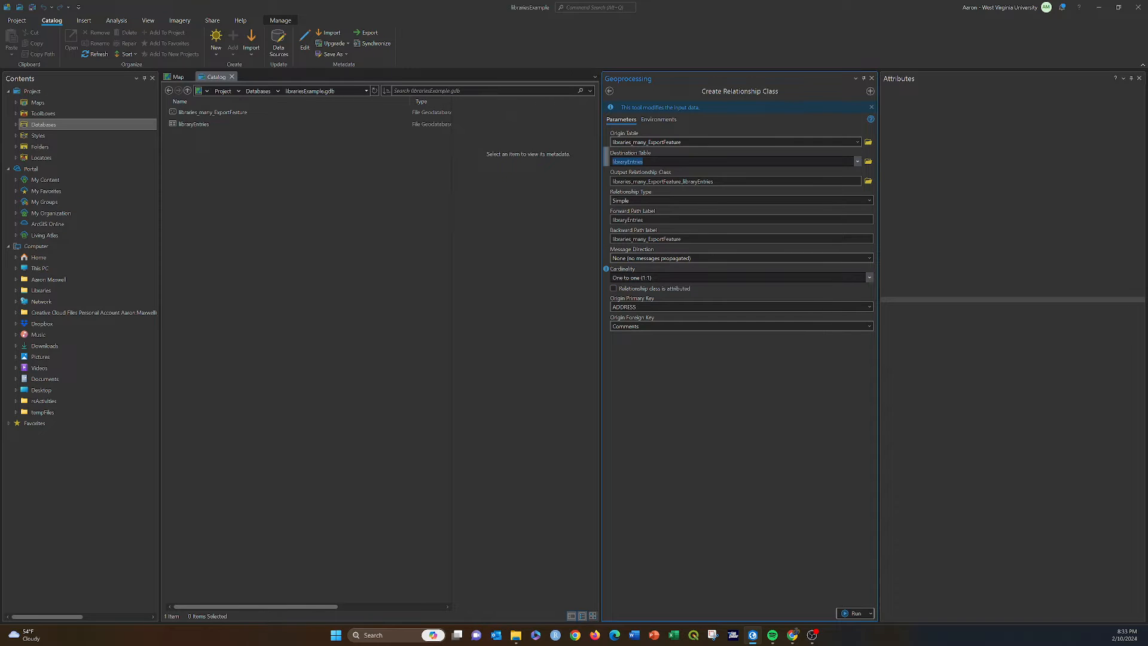
click(870, 279)
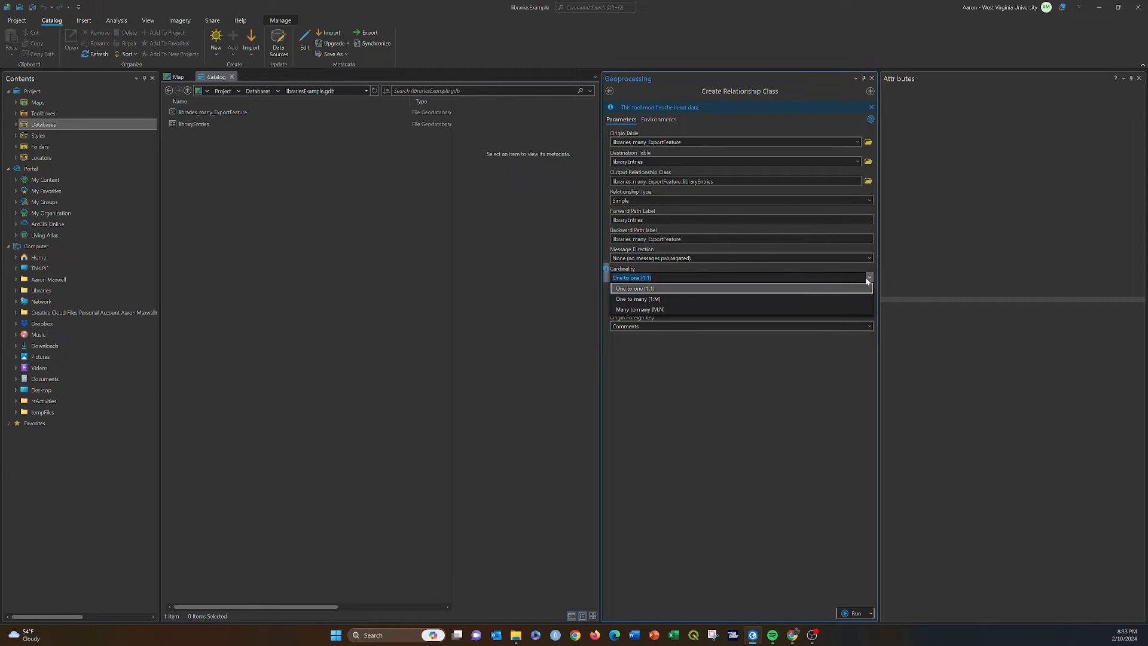
click(626, 300)
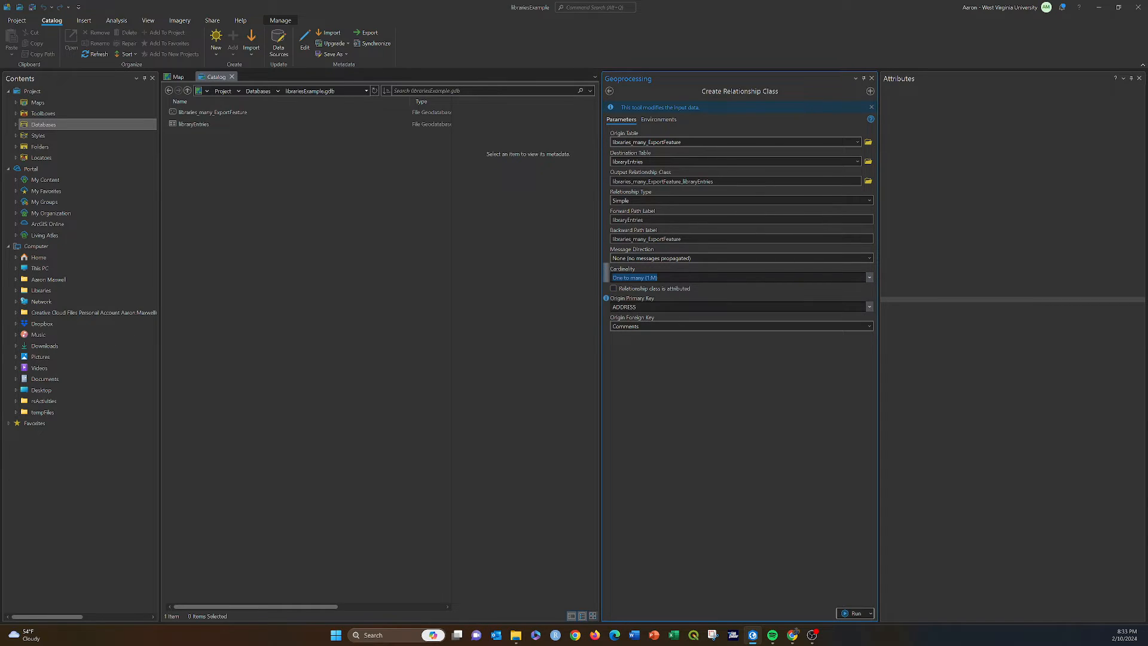
- Set the origin primary key to ID and the origin foreign key to libraryID, and create the relationship class
click(869, 307)
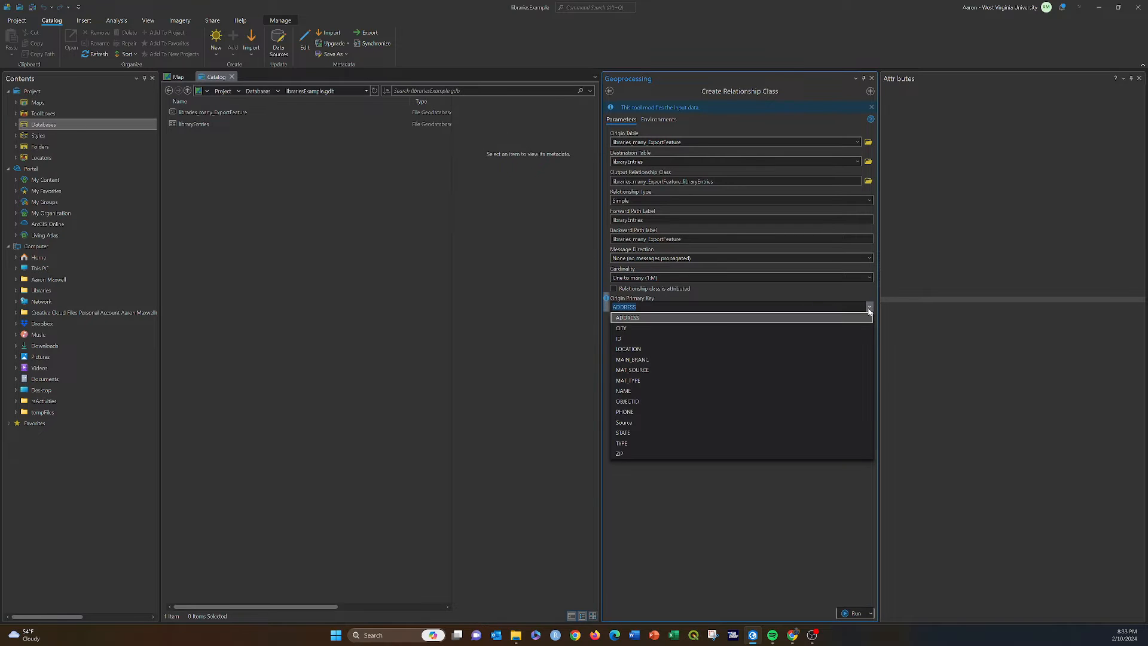
click(621, 339)
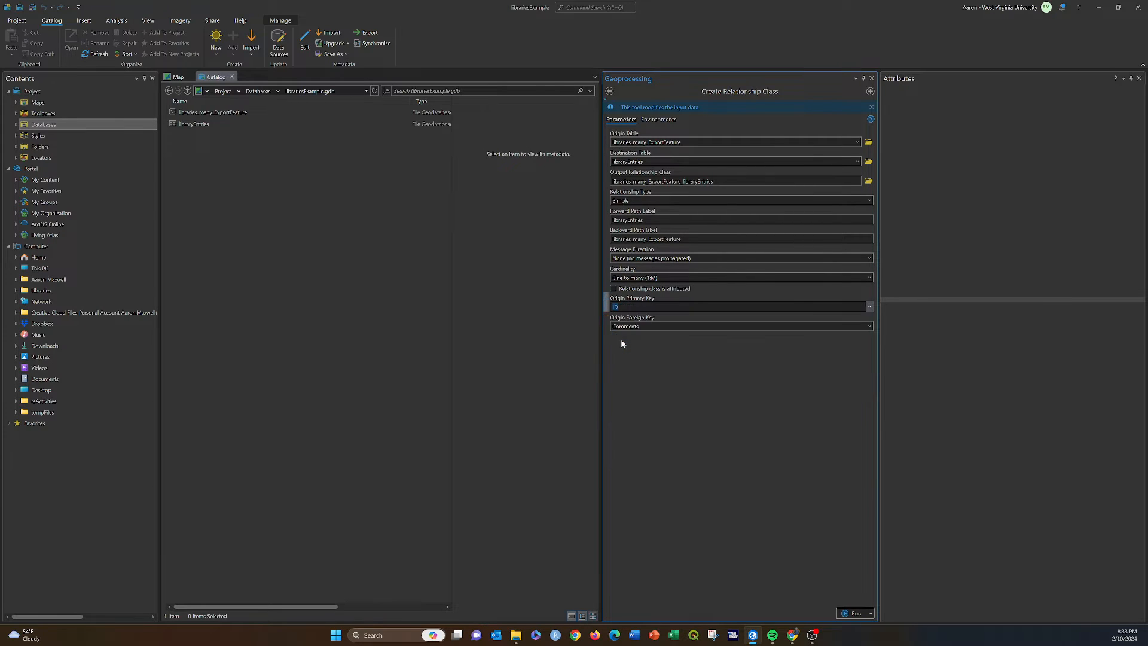
click(870, 327)
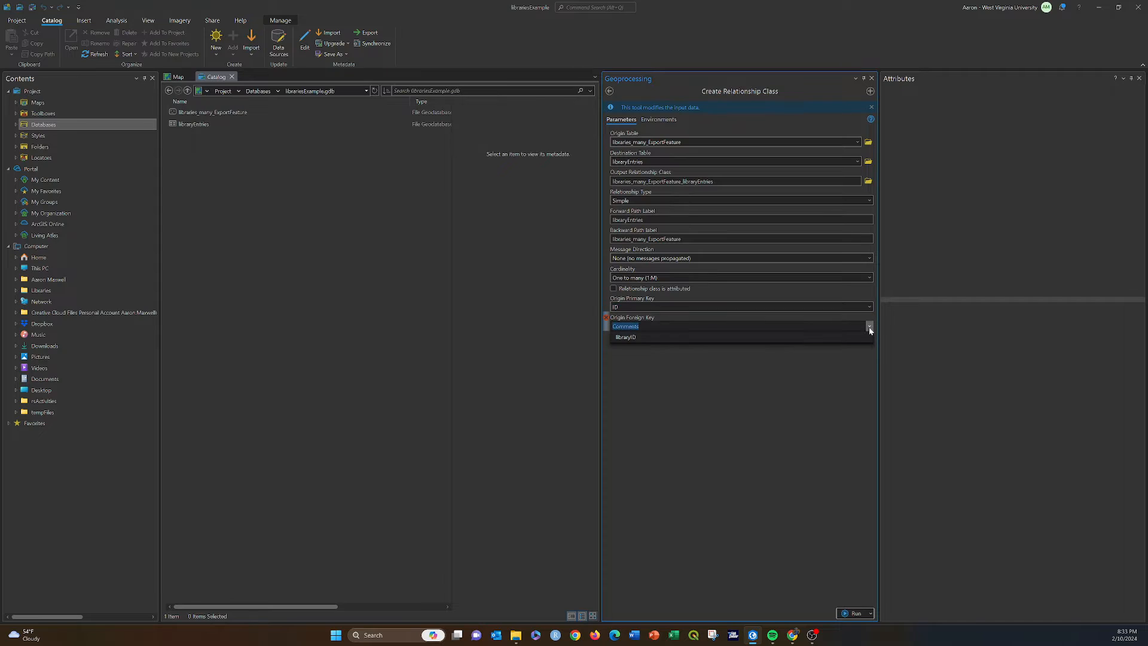
click(622, 339)
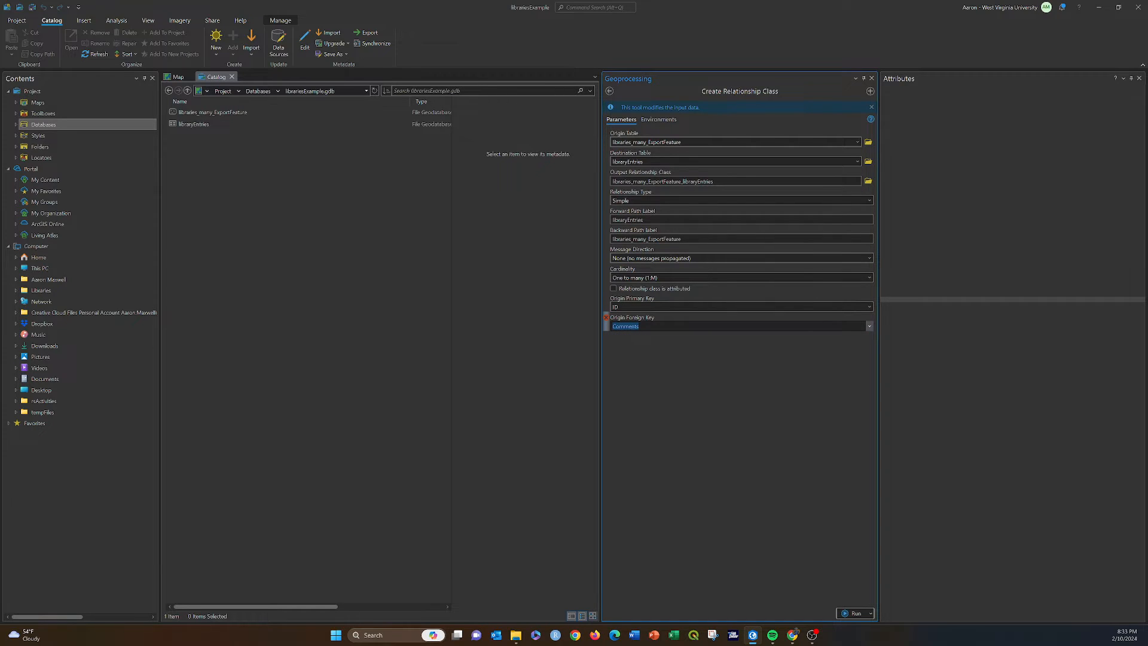
click(870, 327)
click(622, 336)
click(677, 338)
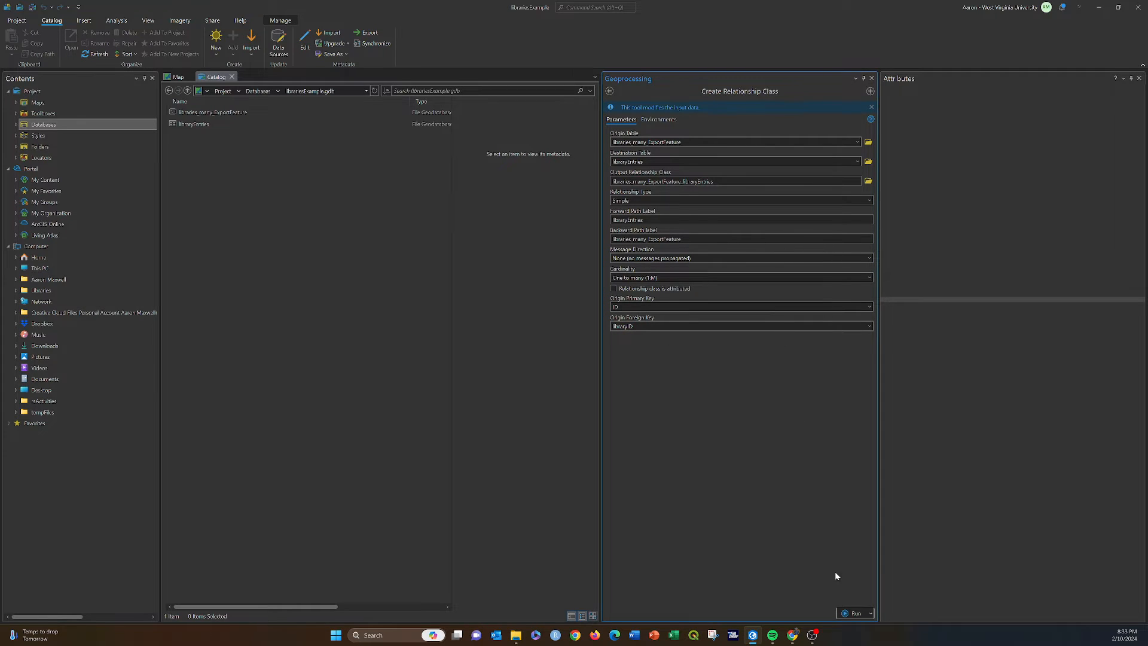
click(849, 614)
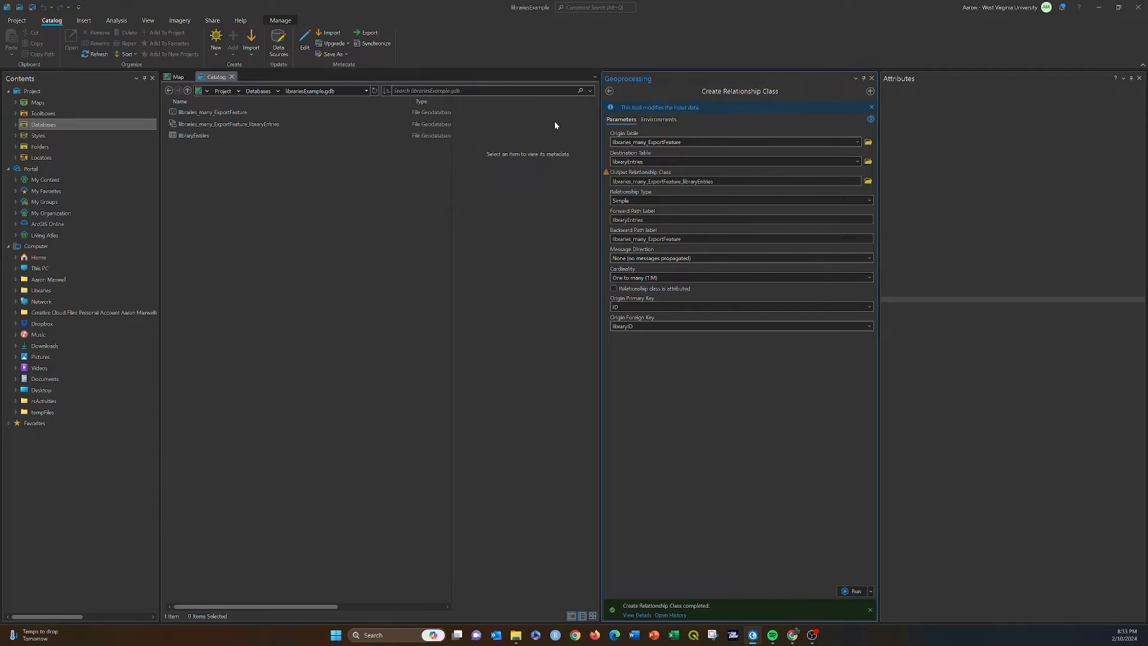
- Close the Create Relationship Class tool and return to the map
click(192, 123)
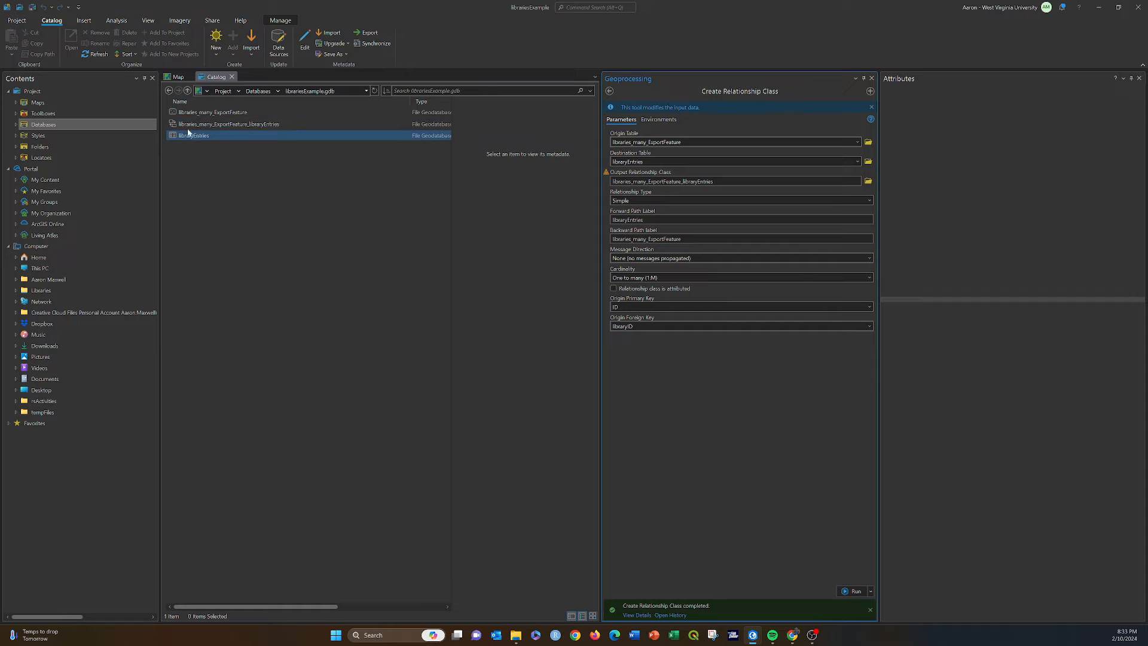
click(209, 112)
click(204, 125)
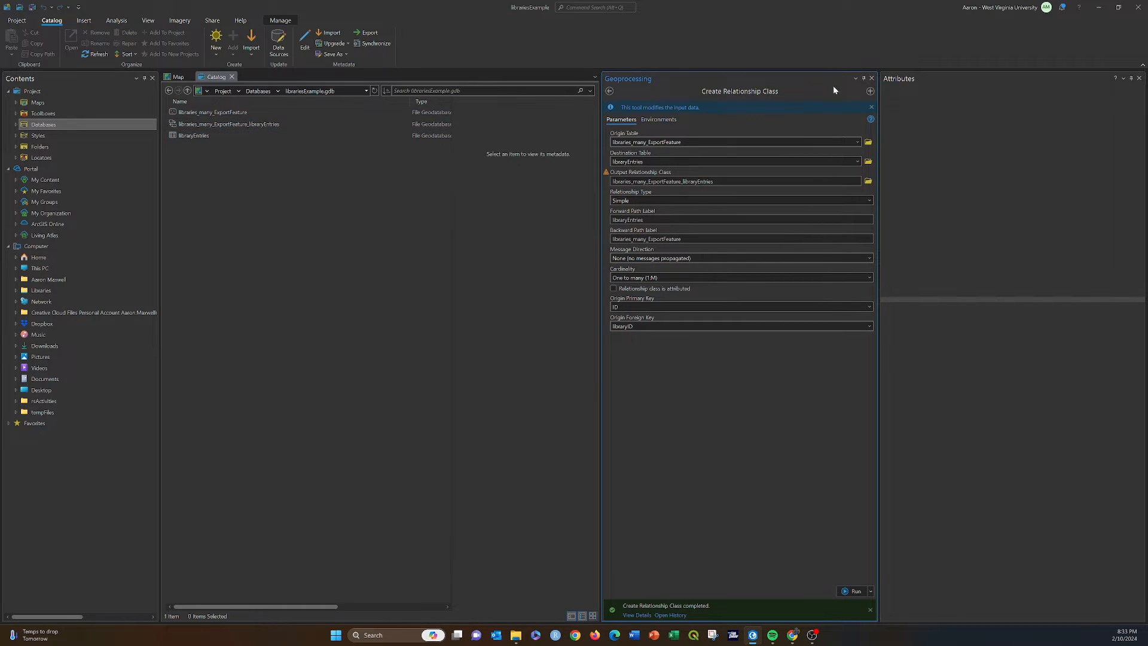
click(872, 78)
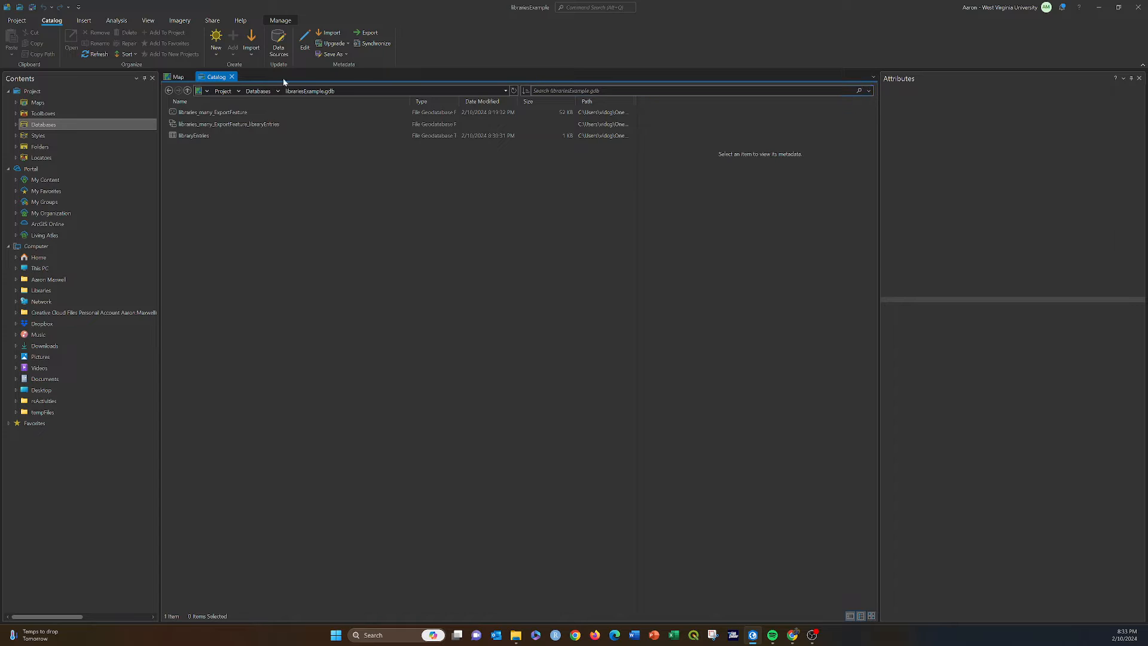
click(178, 78)
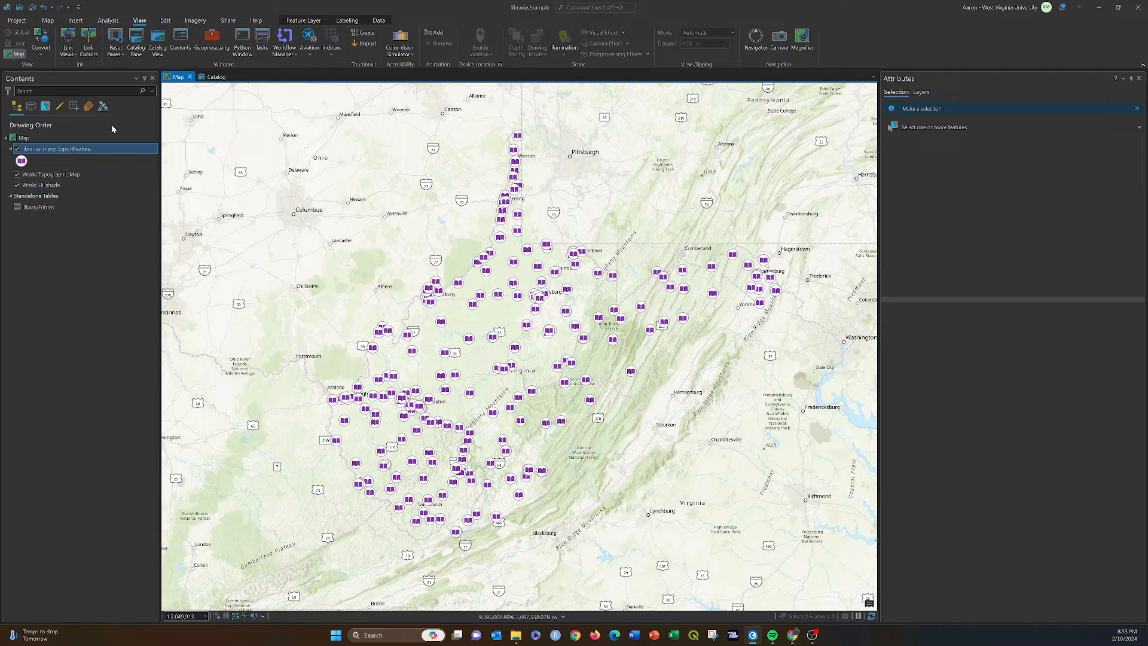
- Start creating features and select the Kingwood Public Library point on the map
click(165, 20)
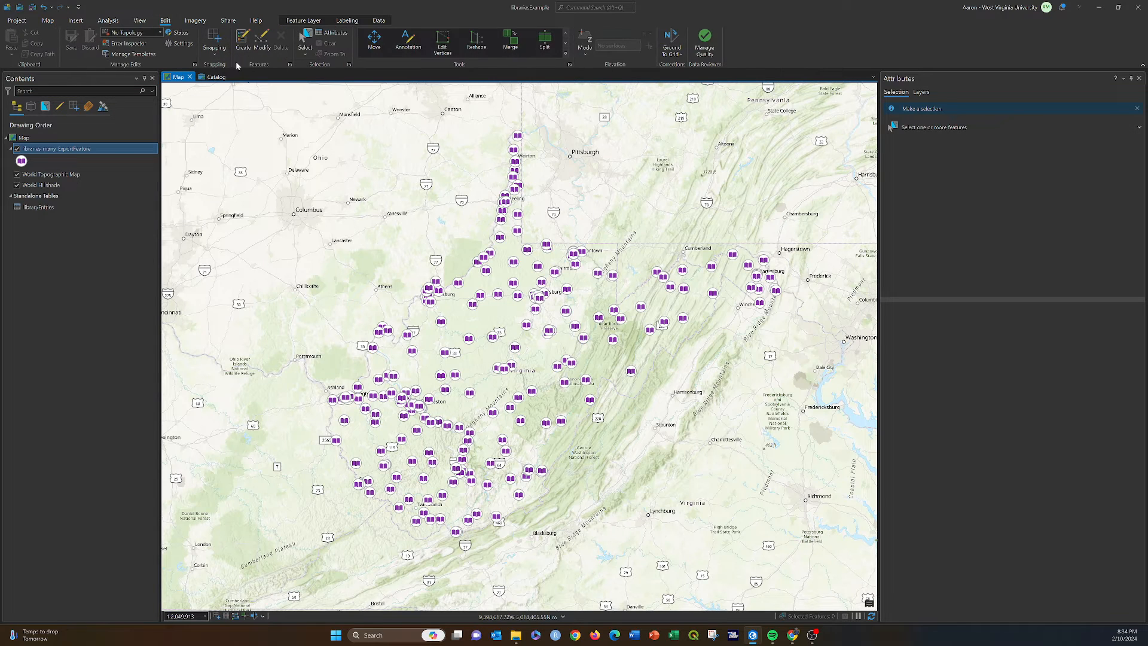
click(244, 41)
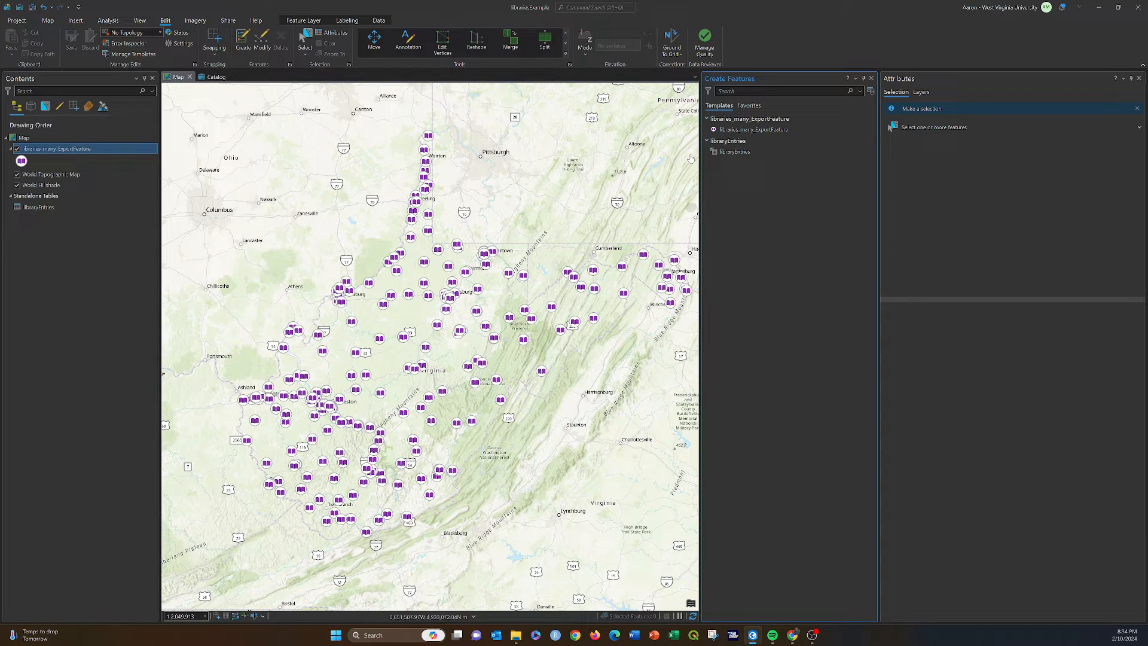
click(305, 39)
click(509, 273)
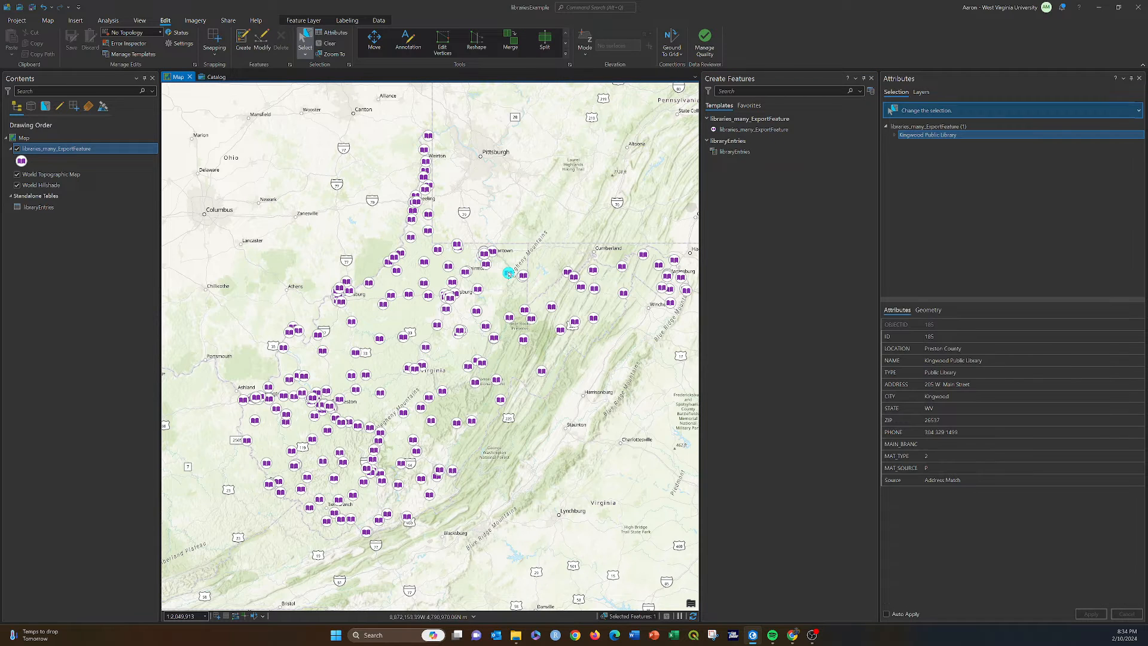
- Add a new related libraryEntries record to Kingwood Public Library and open its userRating value for editing
click(895, 135)
click(921, 144)
right_click(921, 145)
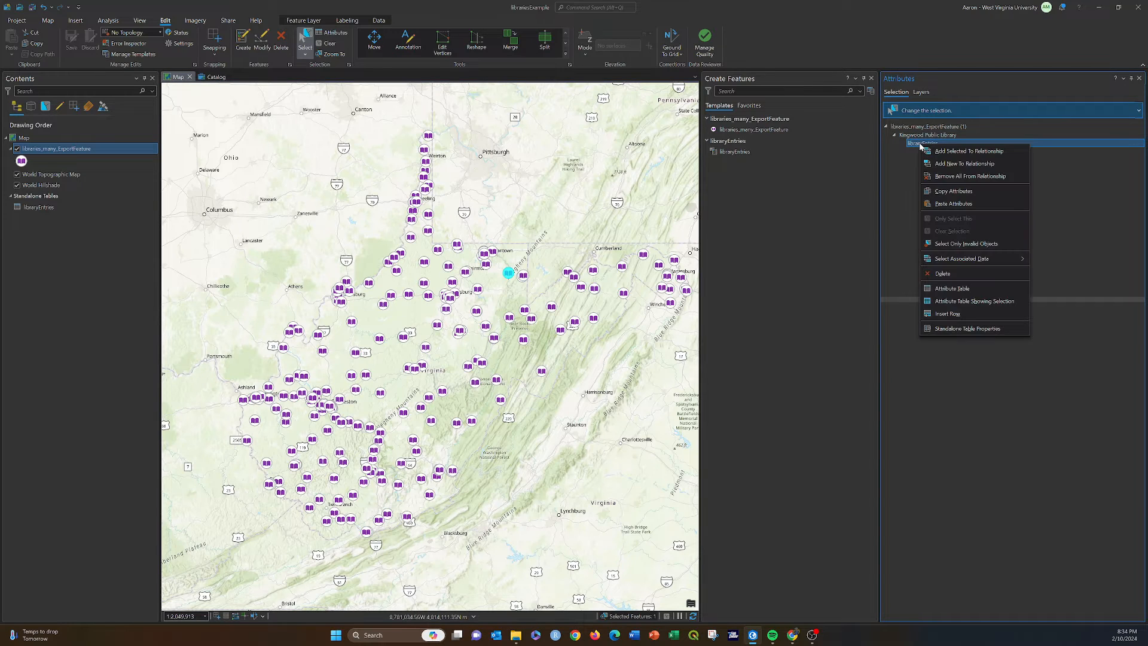
click(953, 165)
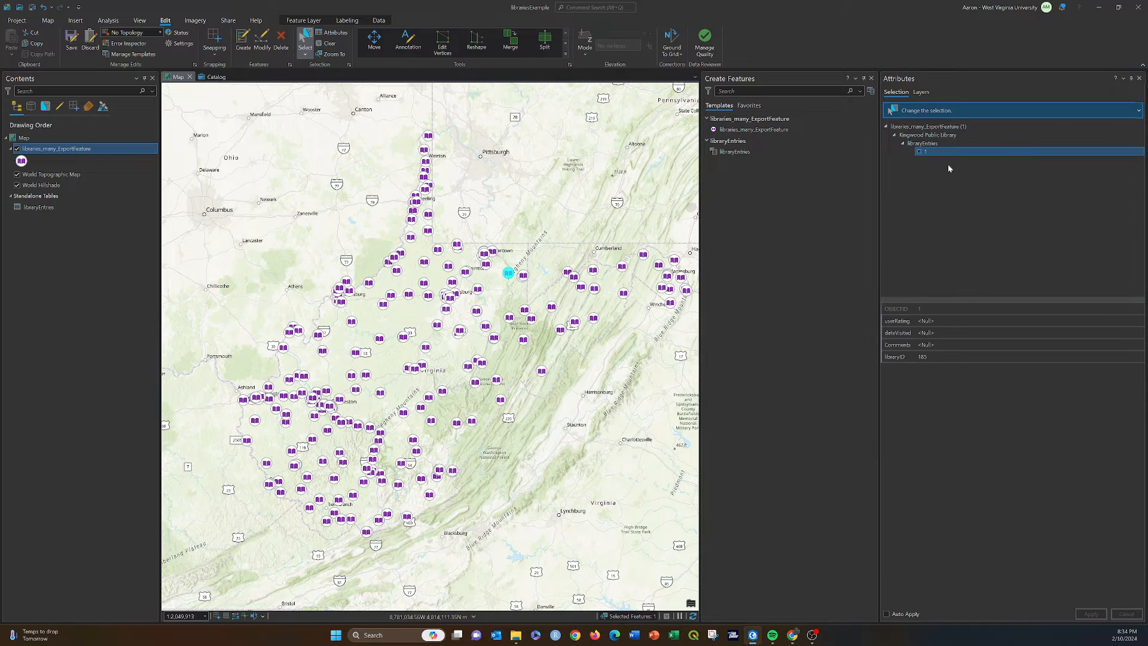
click(935, 324)
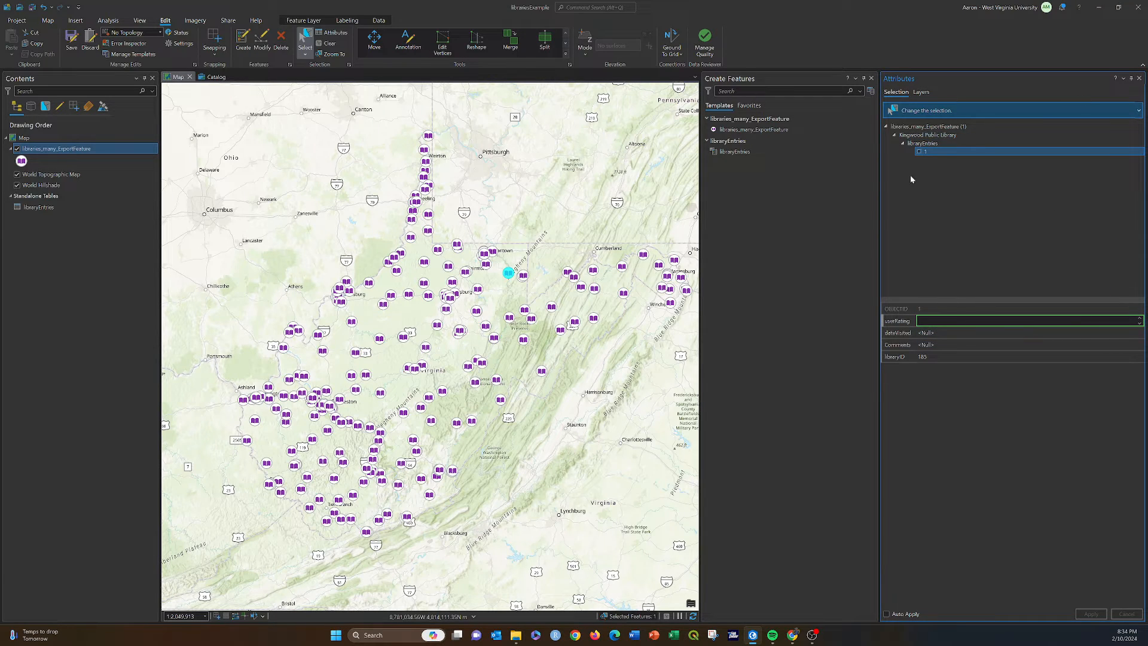
- Close the attribute and feature creation tools and discard all edits
click(1142, 79)
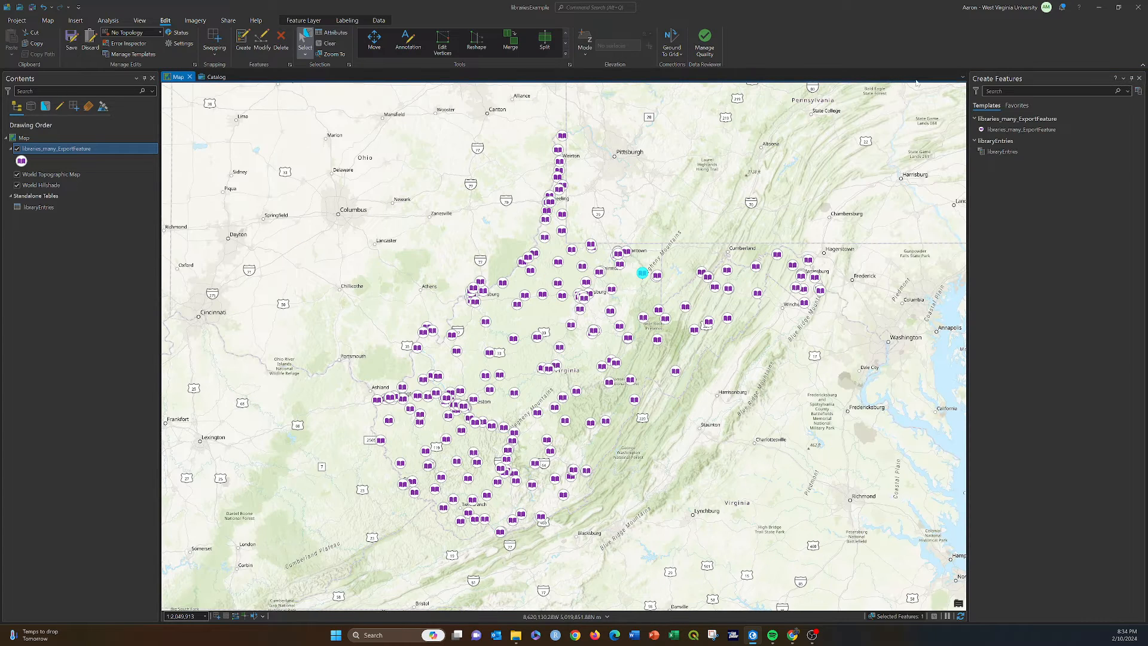
click(1140, 79)
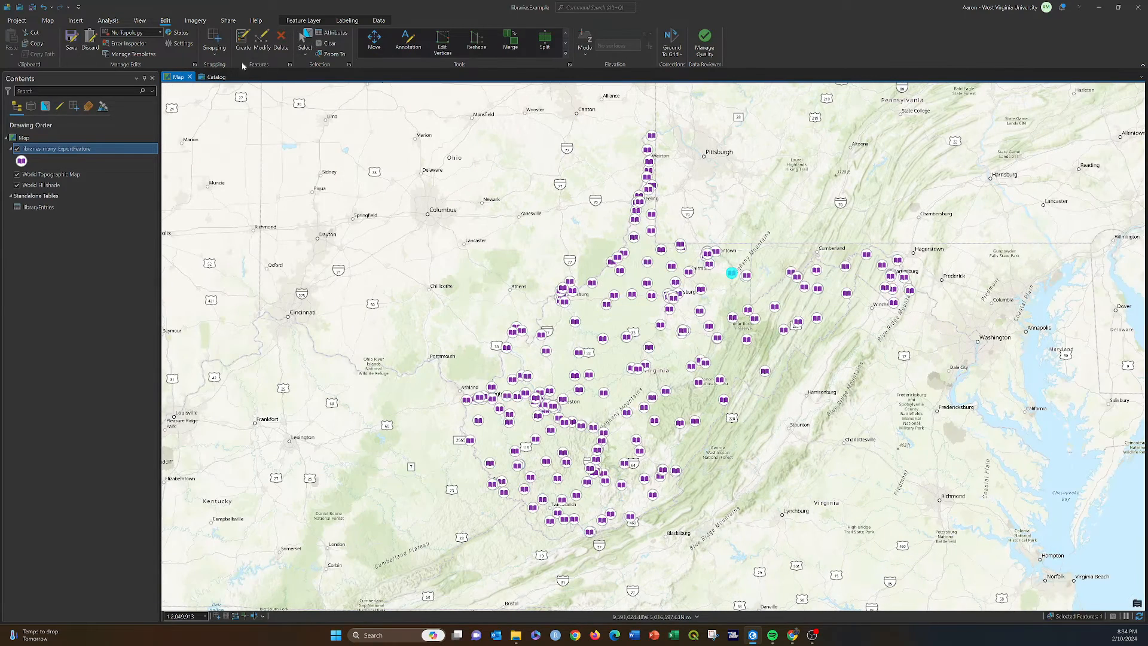
click(89, 46)
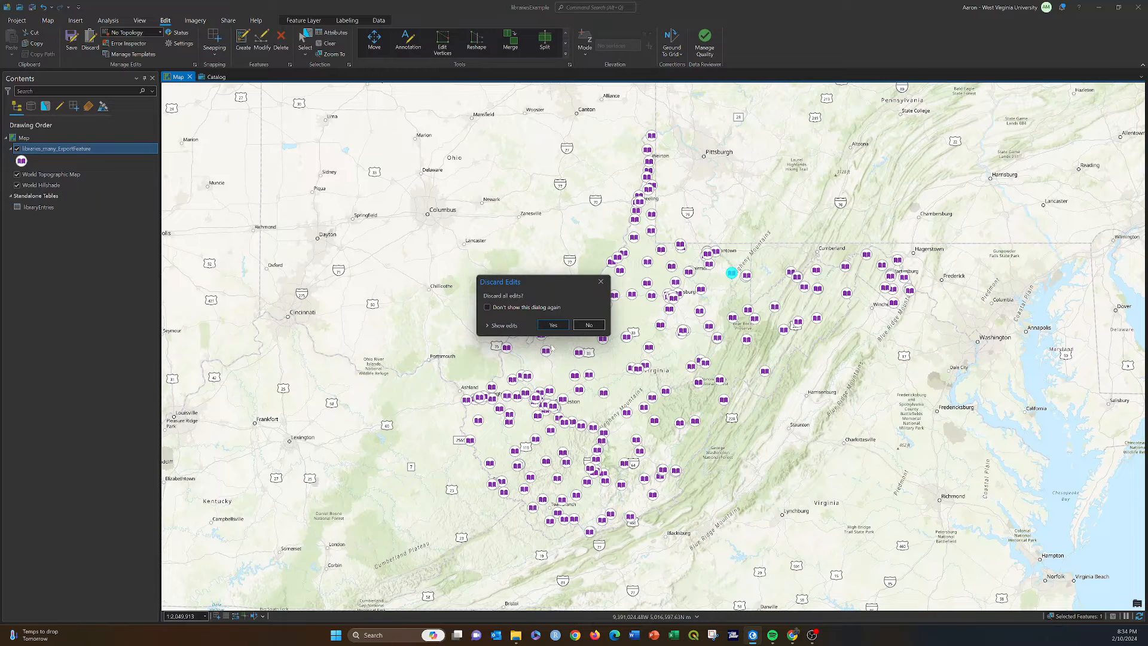
click(553, 324)
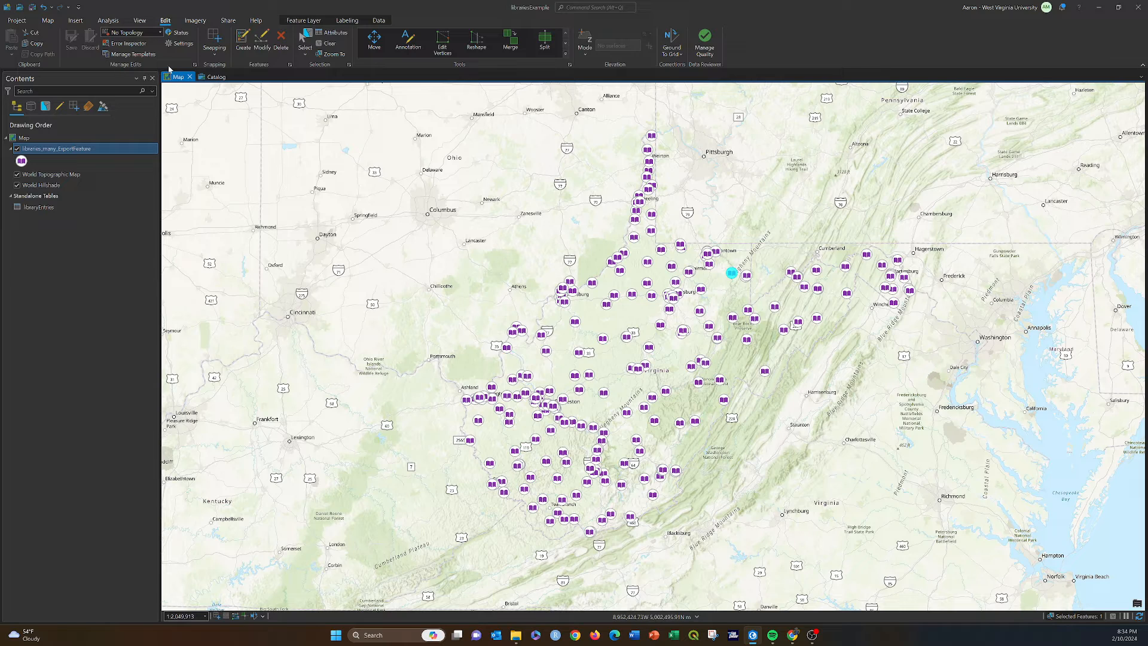
- View the attributes of the Burlington Public Library point, close the editing tools, and clear the selection
click(242, 41)
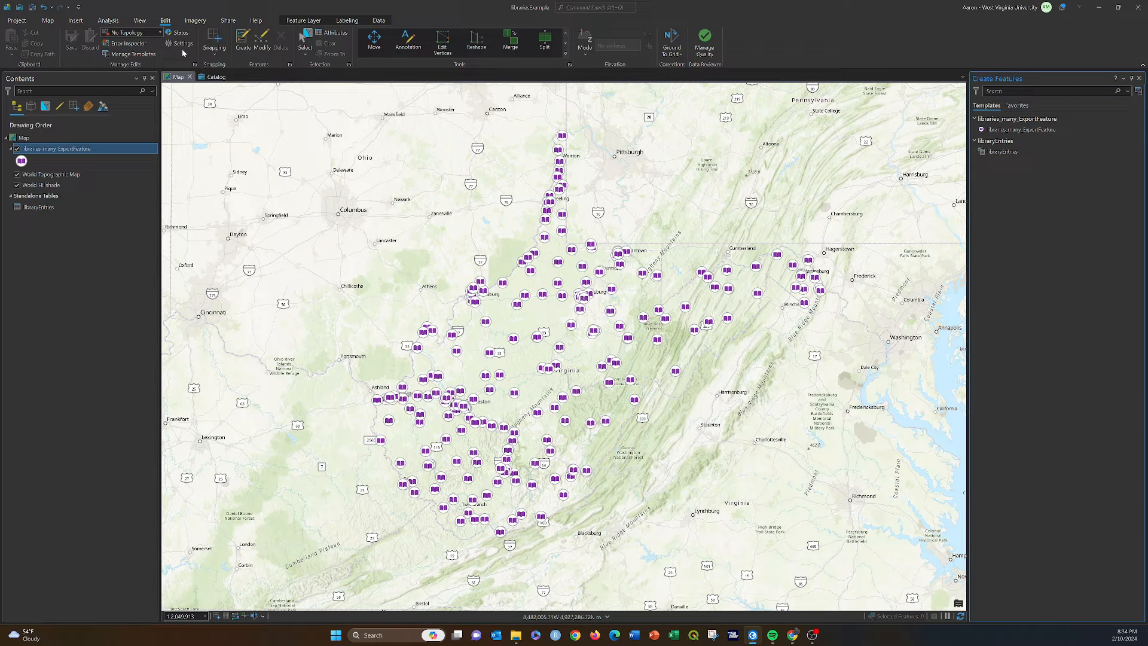
click(327, 35)
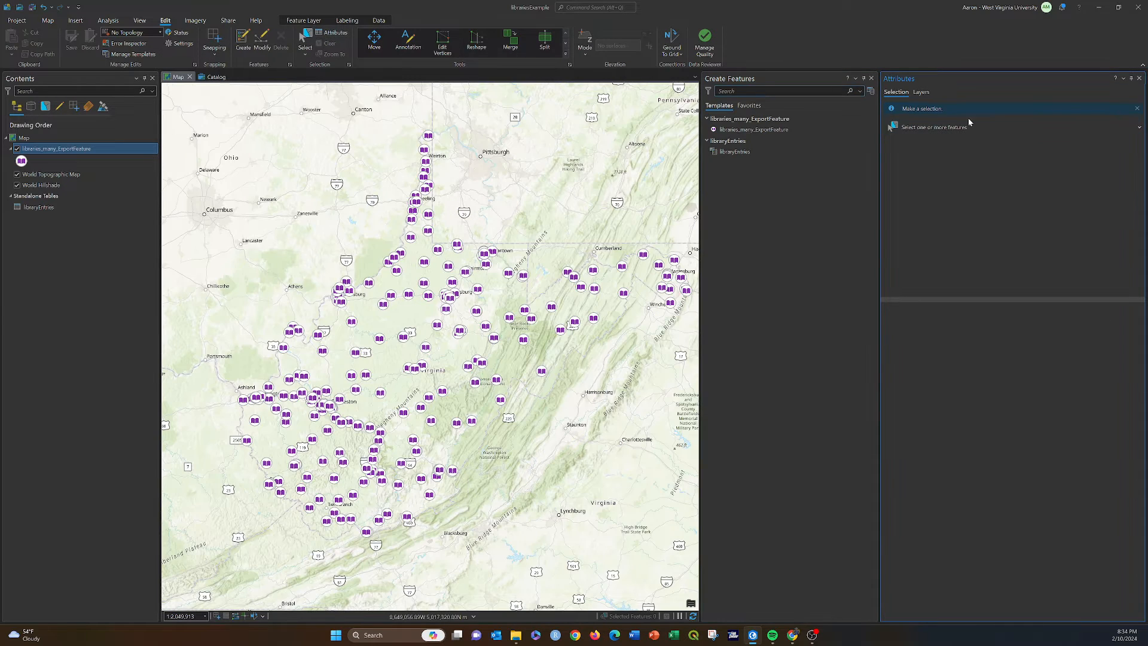
click(933, 127)
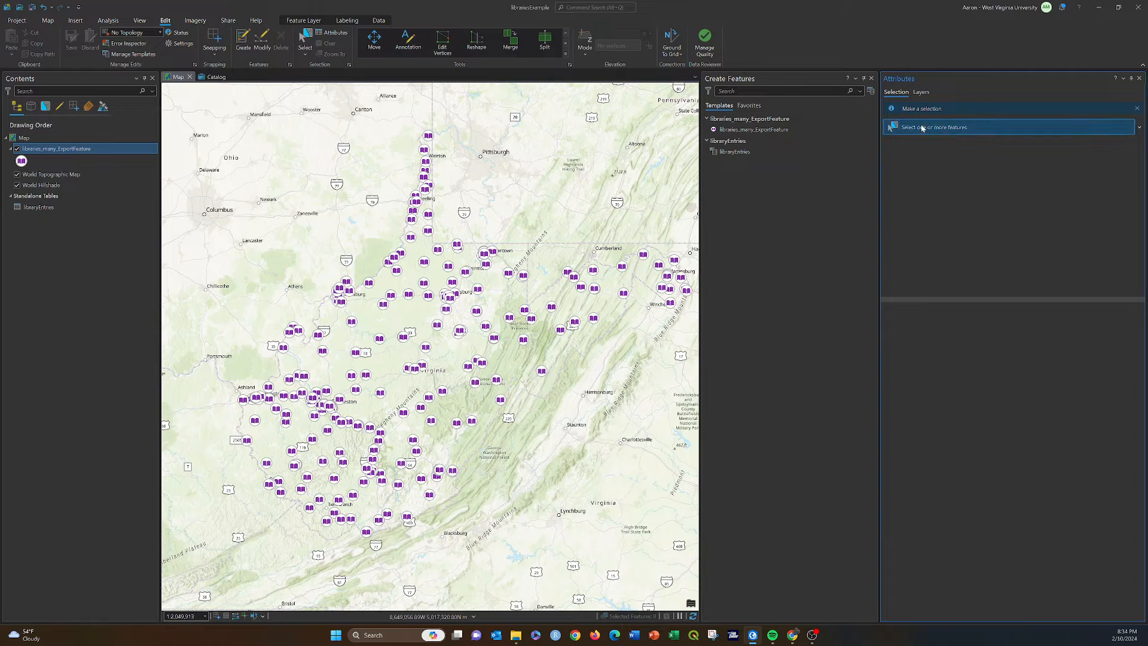
click(581, 288)
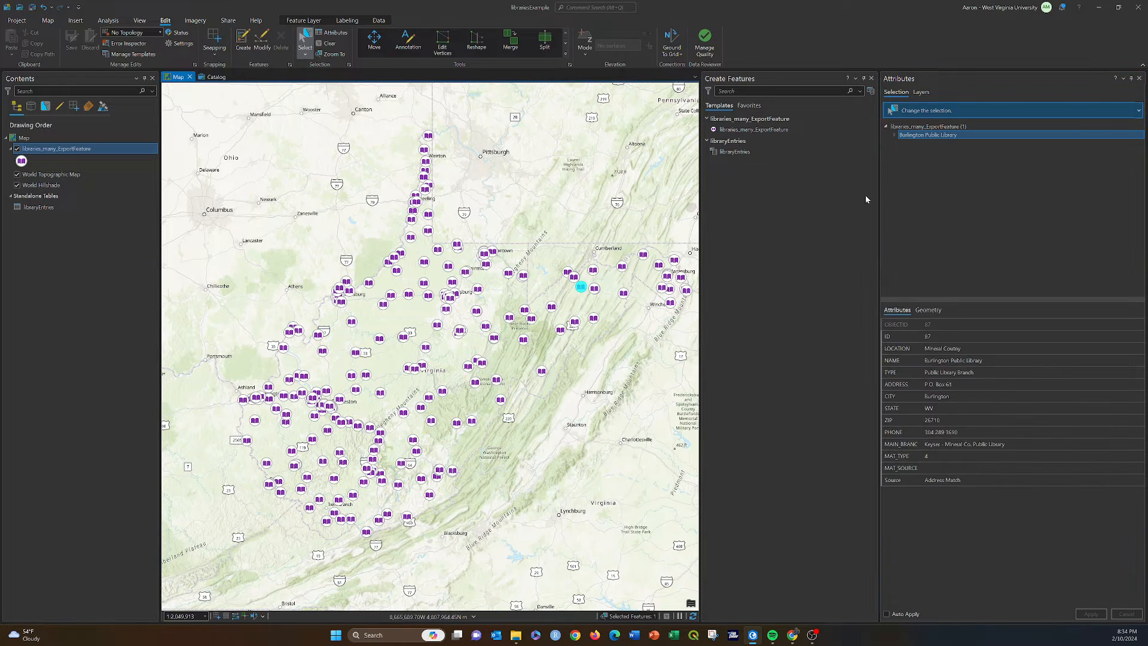
click(1142, 78)
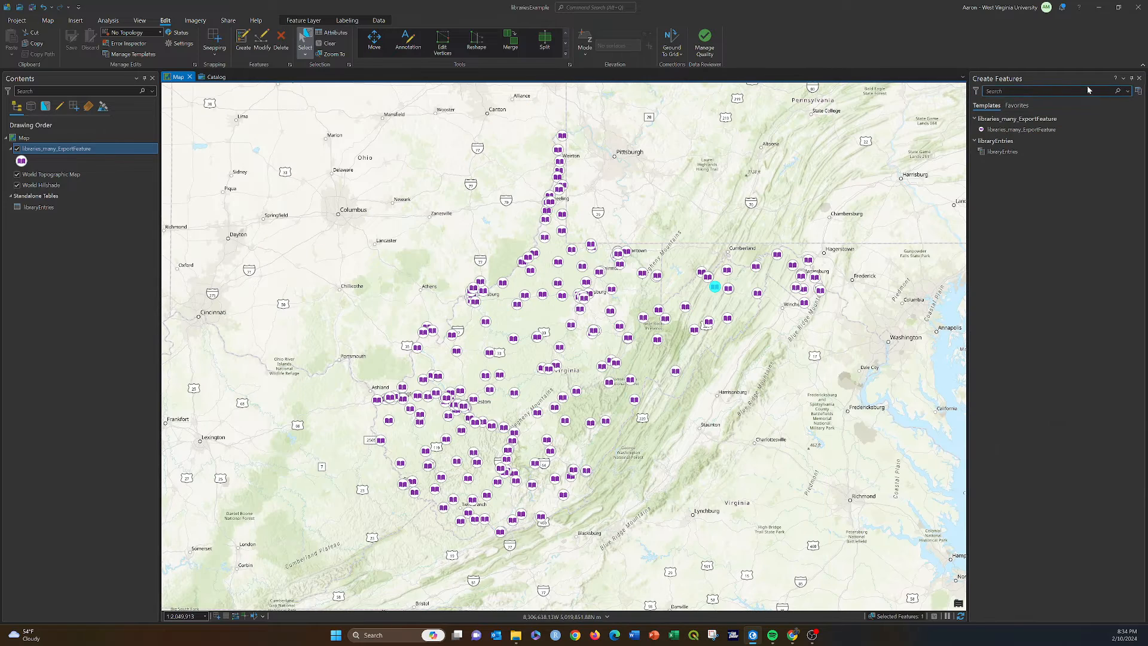
click(1140, 78)
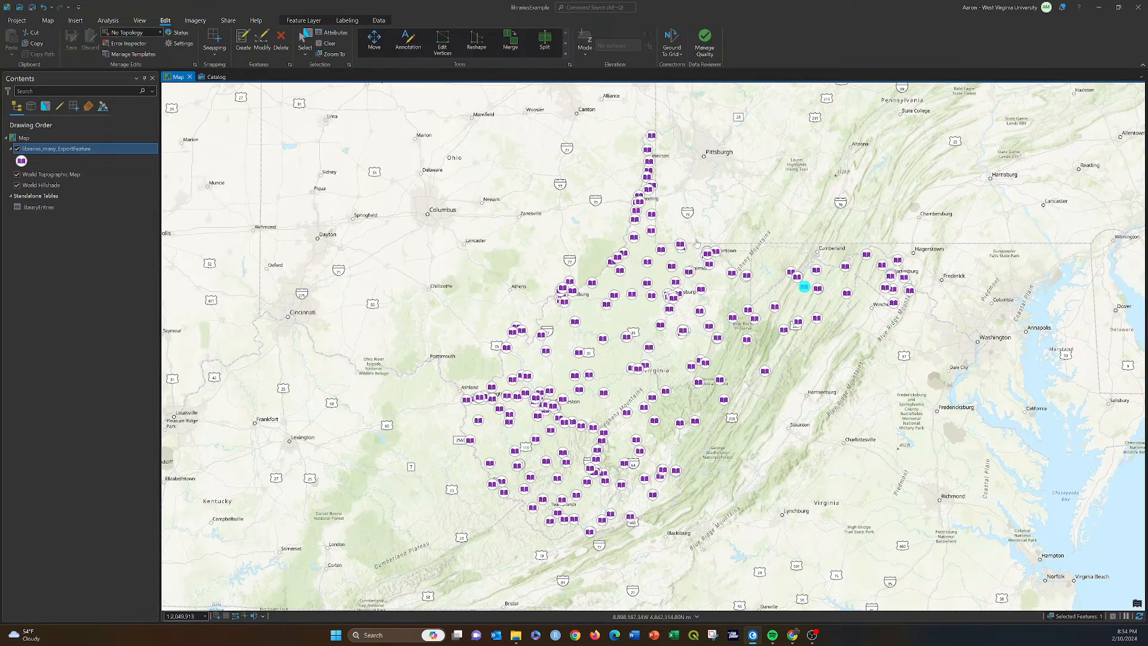
click(329, 43)
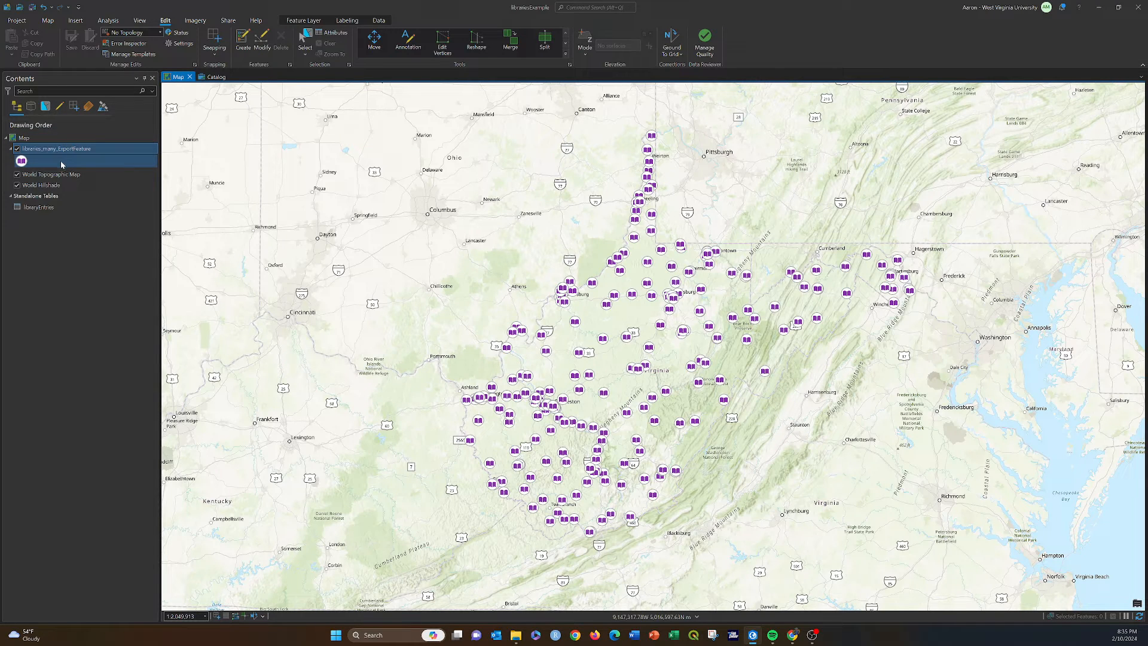
- Check the data source and projected coordinate system in the libraries point layer's properties, and close the properties
right_click(71, 149)
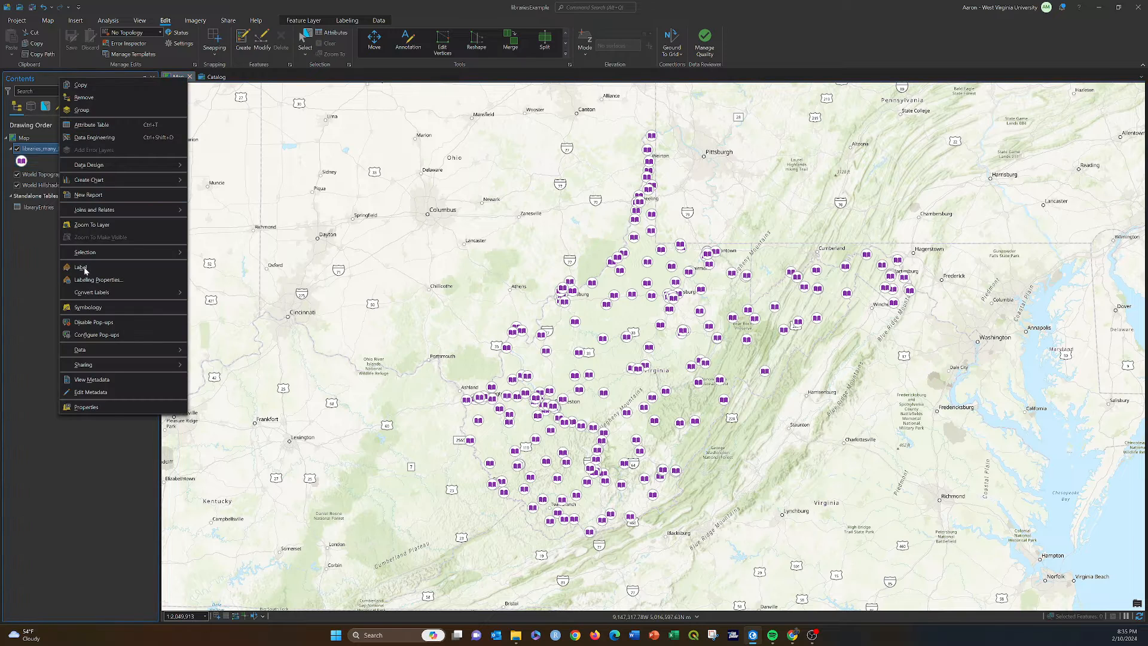
click(90, 406)
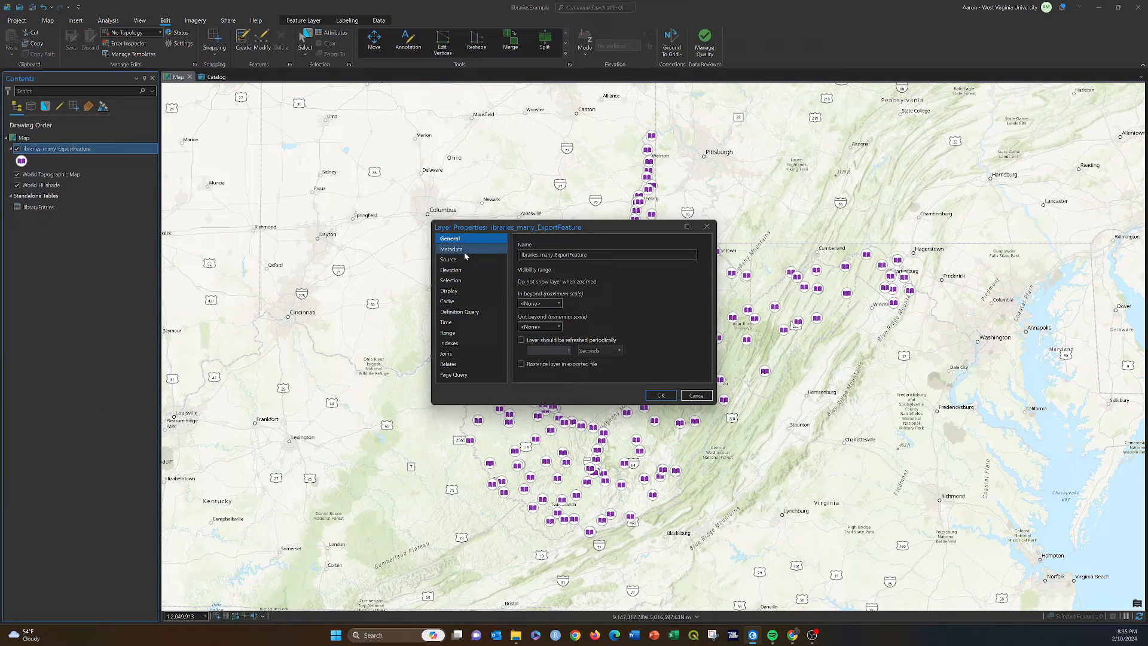
click(450, 259)
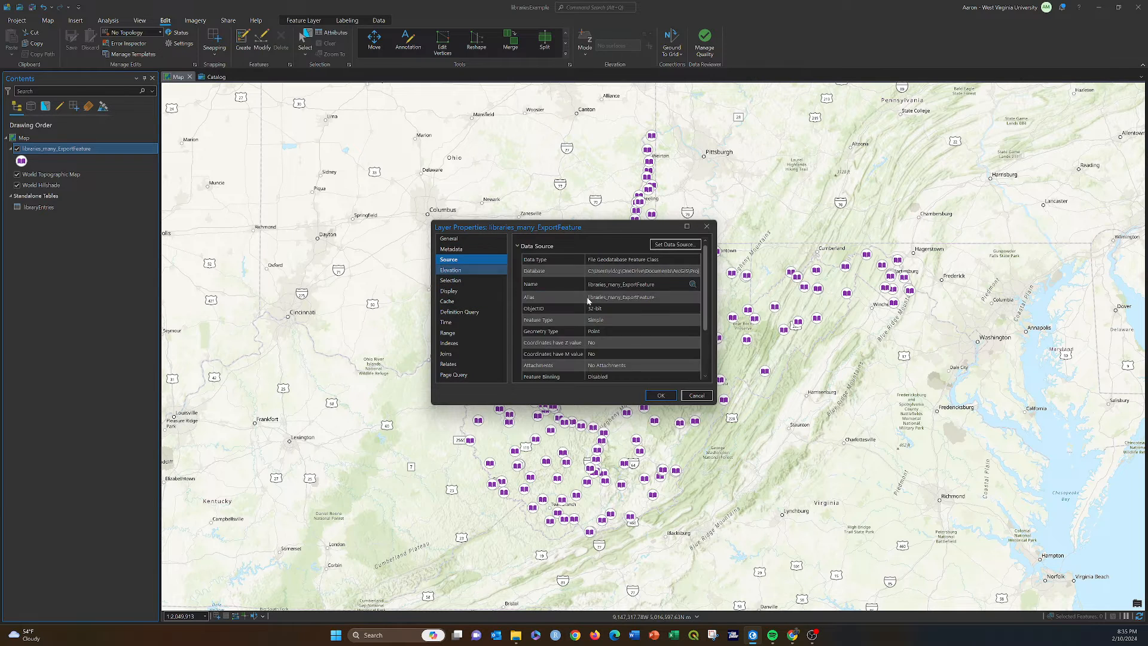
scroll(616, 332, down, 3)
click(541, 363)
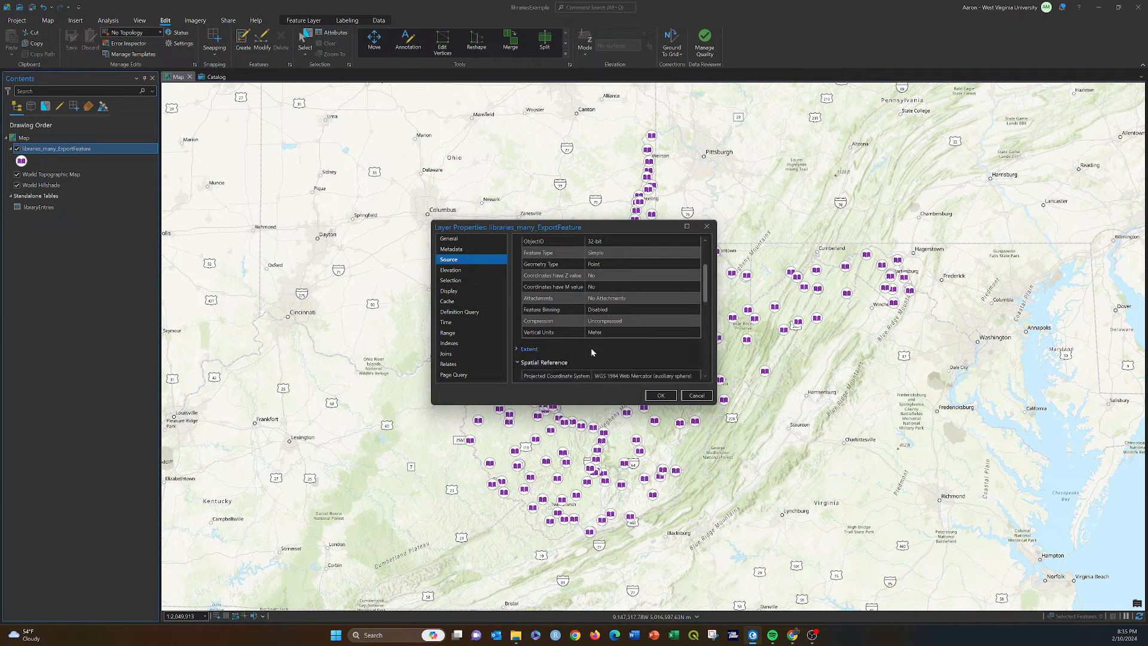
scroll(591, 347, down, 2)
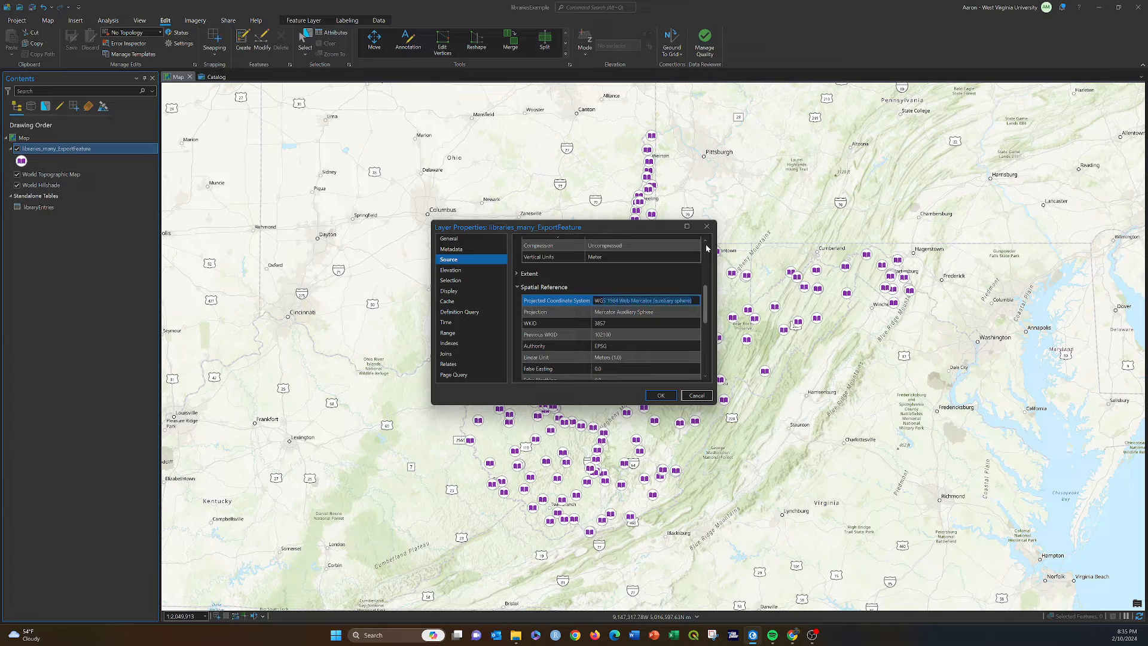
click(707, 226)
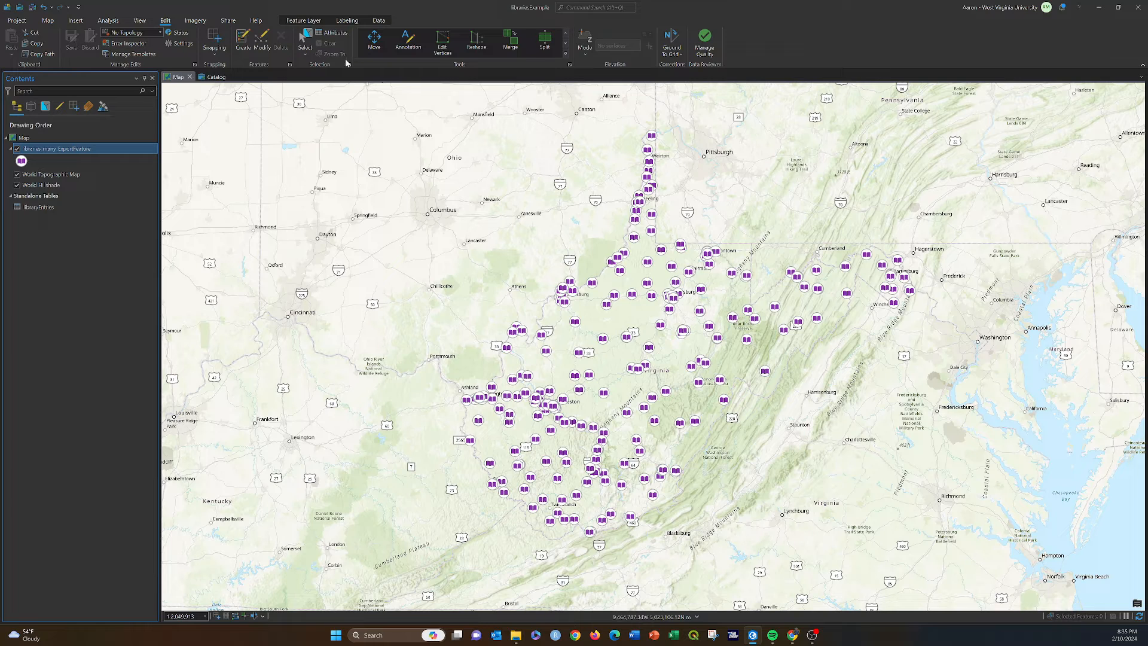
- Start publishing the map as a web layer and review its configuration and the layer and table it includes
click(228, 20)
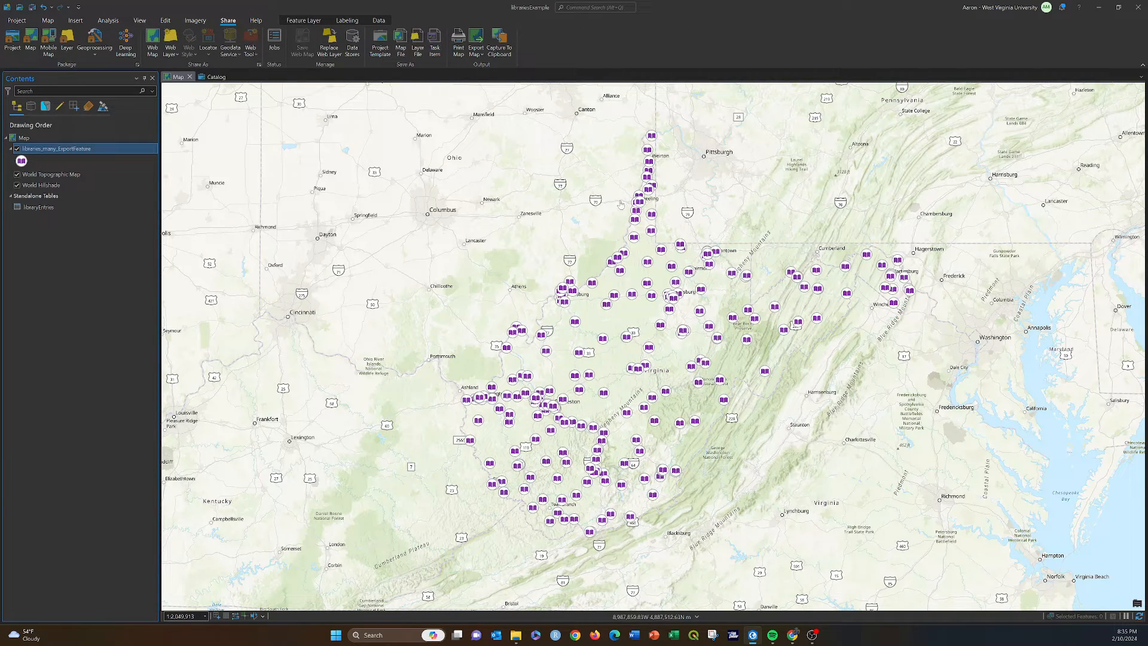
click(171, 52)
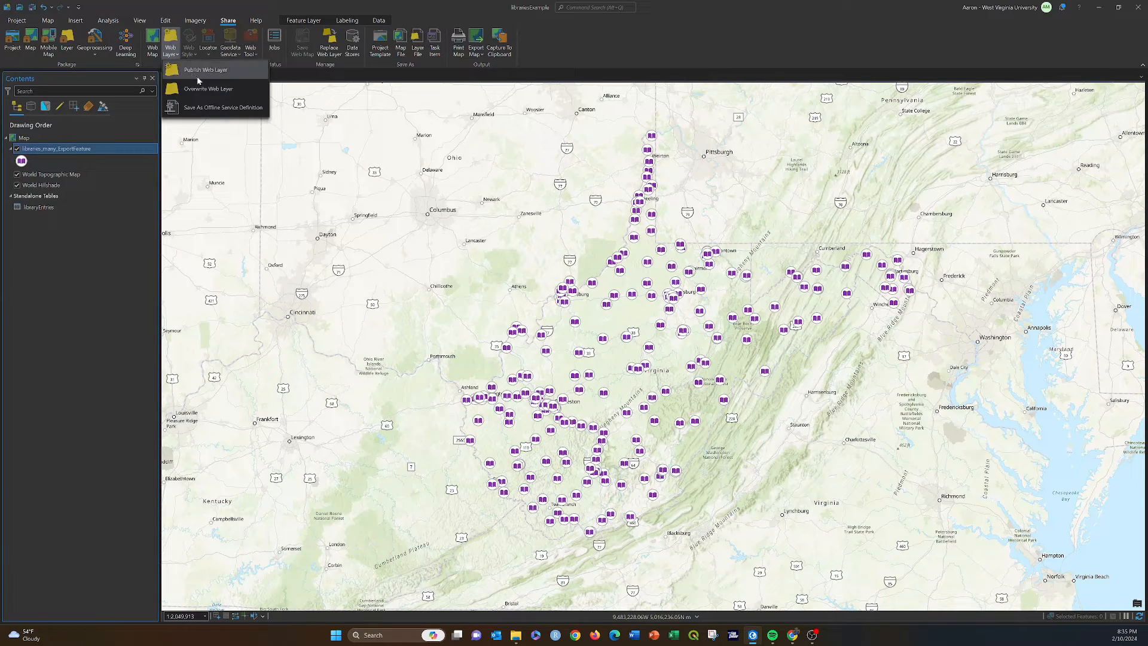
click(194, 72)
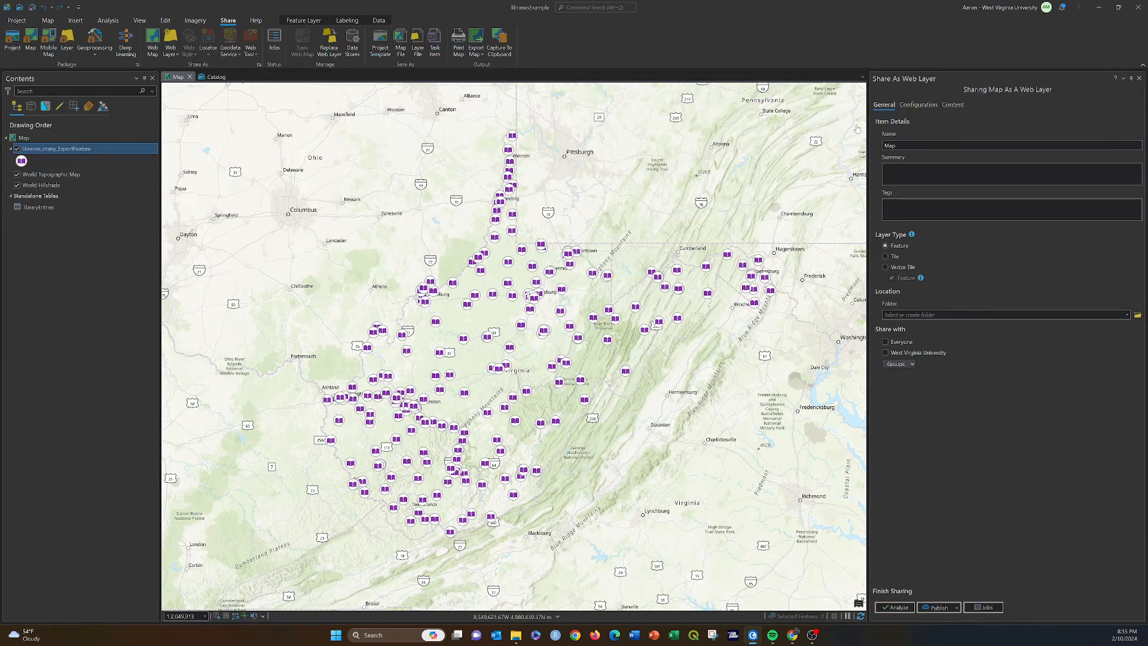
click(917, 107)
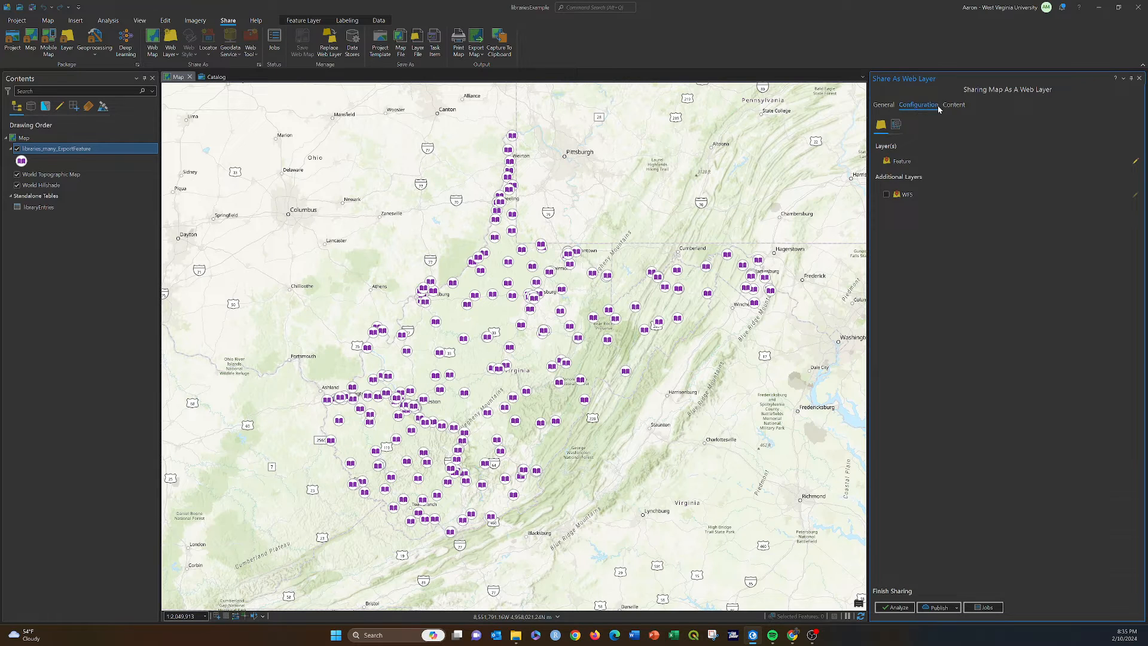
click(953, 105)
click(925, 172)
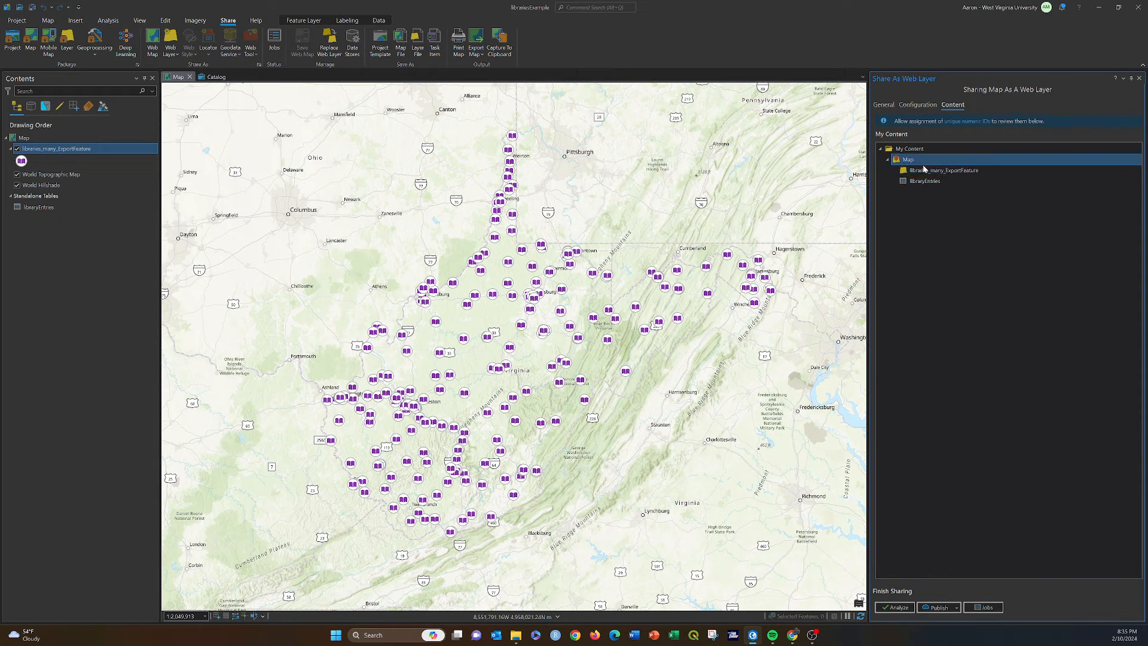
click(930, 182)
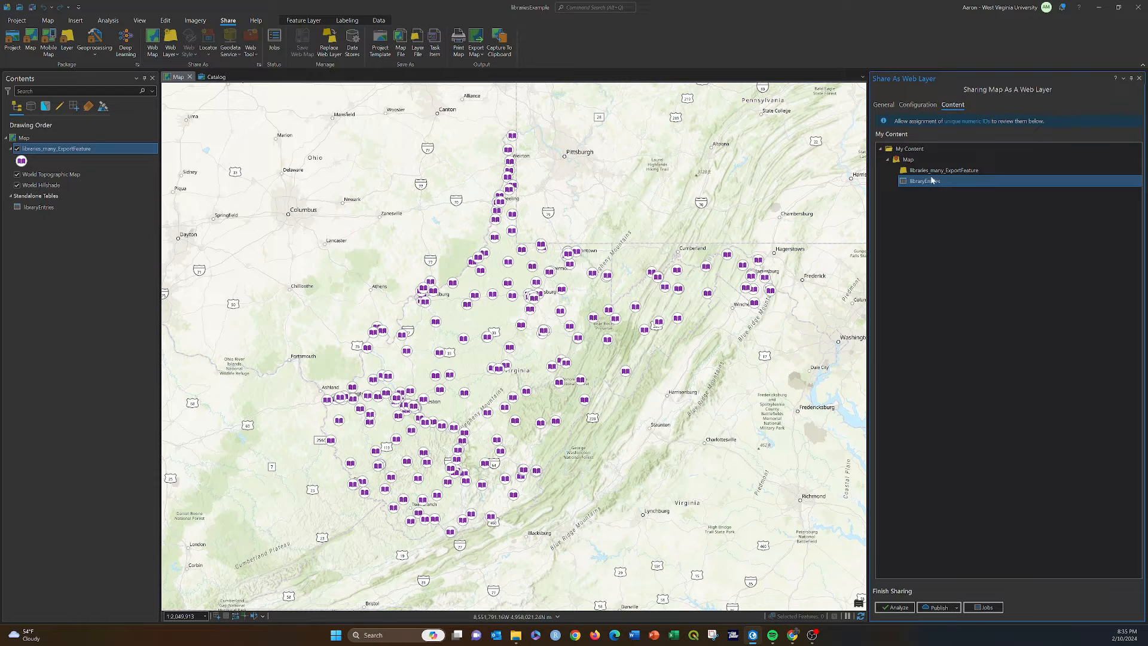
click(906, 107)
- Name the web layer wvLibraryData and add the tags libraries and web gis
click(884, 104)
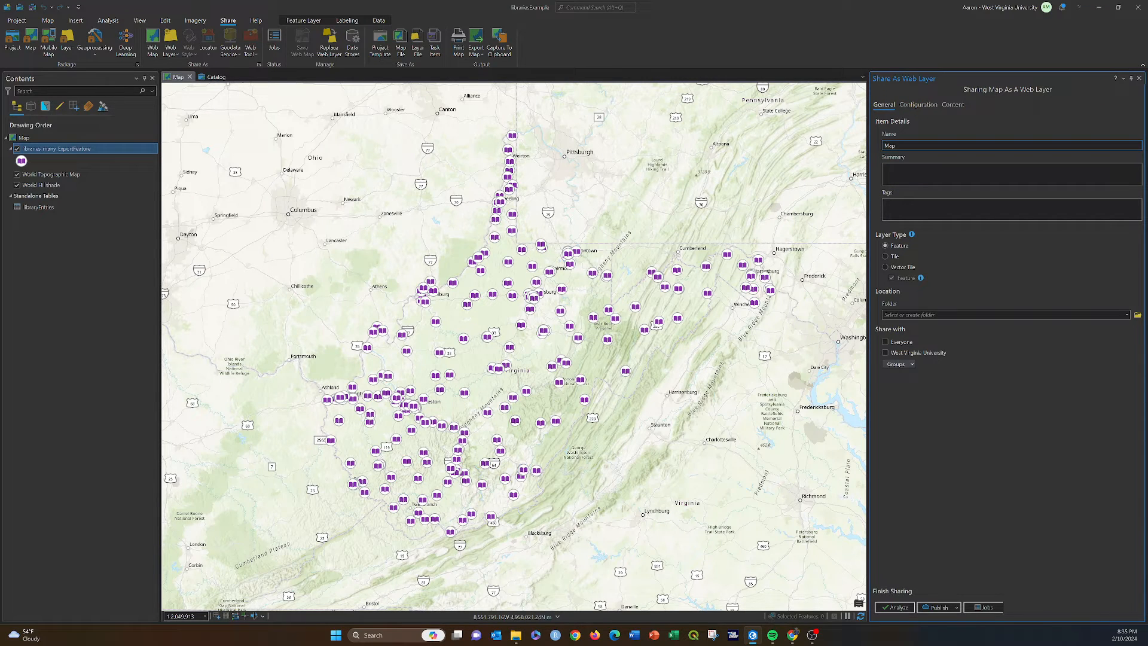
text(wv)
key(BackSpace)
key(BackSpace)
key(BackSpace)
key(BackSpace)
key(BackSpace)
key(BackSpace)
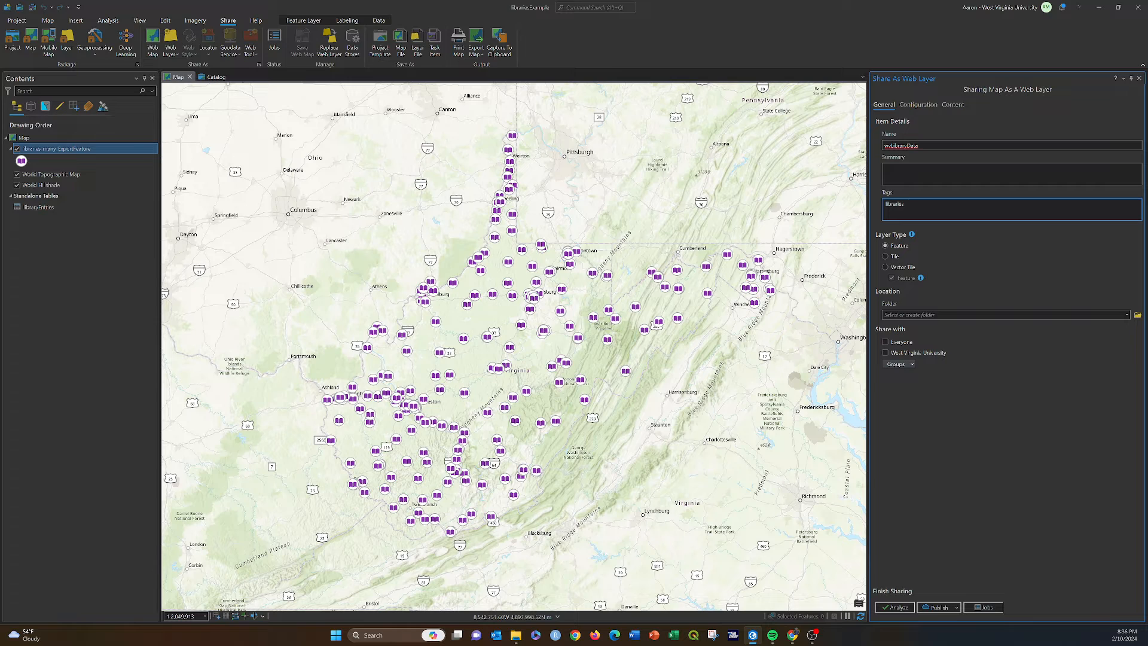
key(Return)
key(Return)
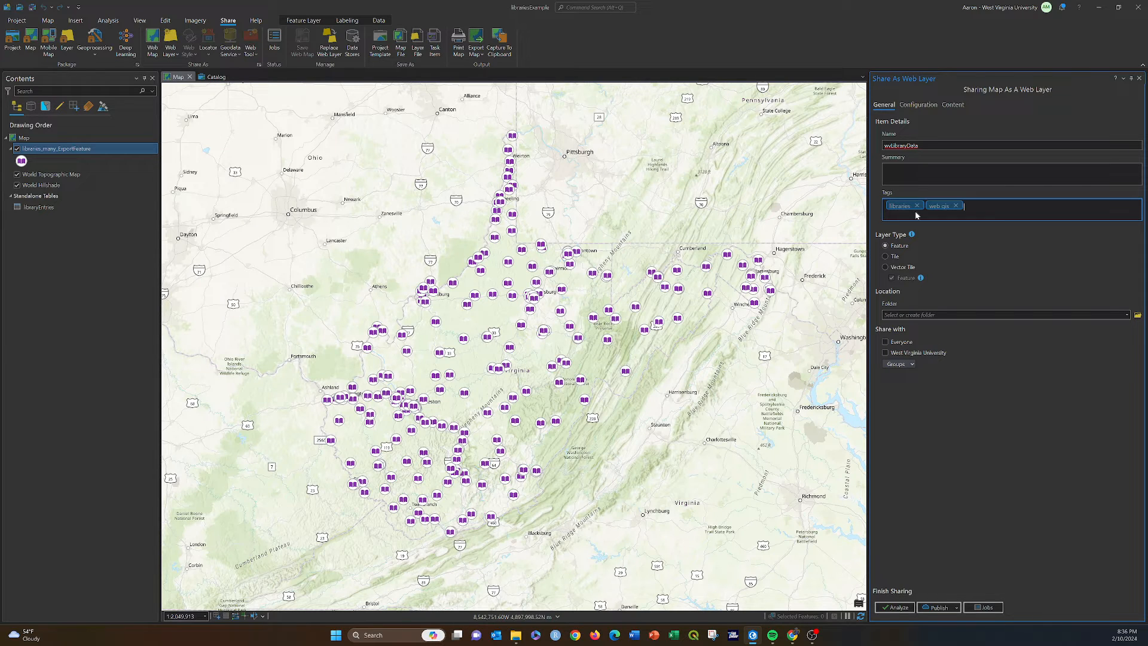
- Store the web layer in a new folder named wvLibrariesApp and share it with West Virginia University
click(1127, 315)
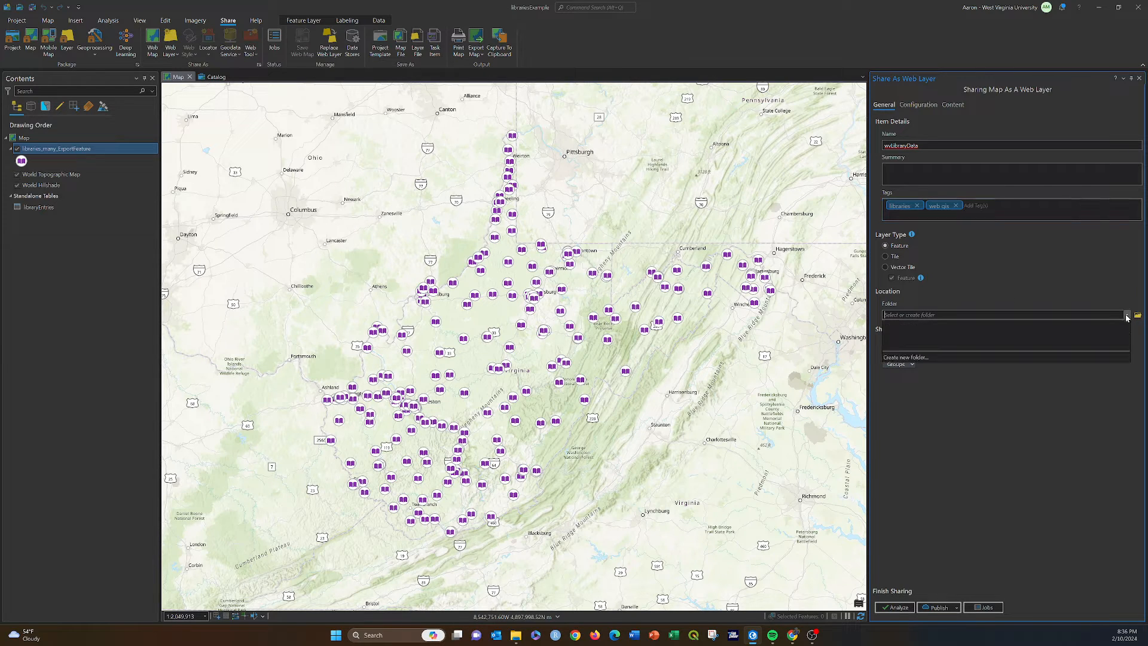
click(914, 382)
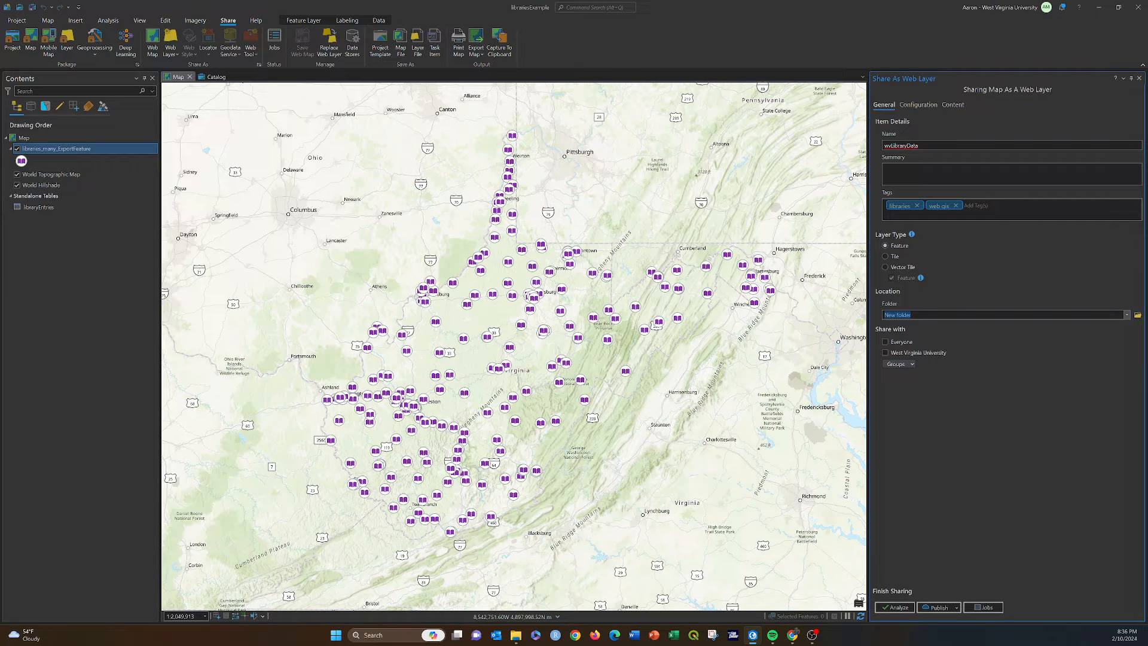
key(BackSpace)
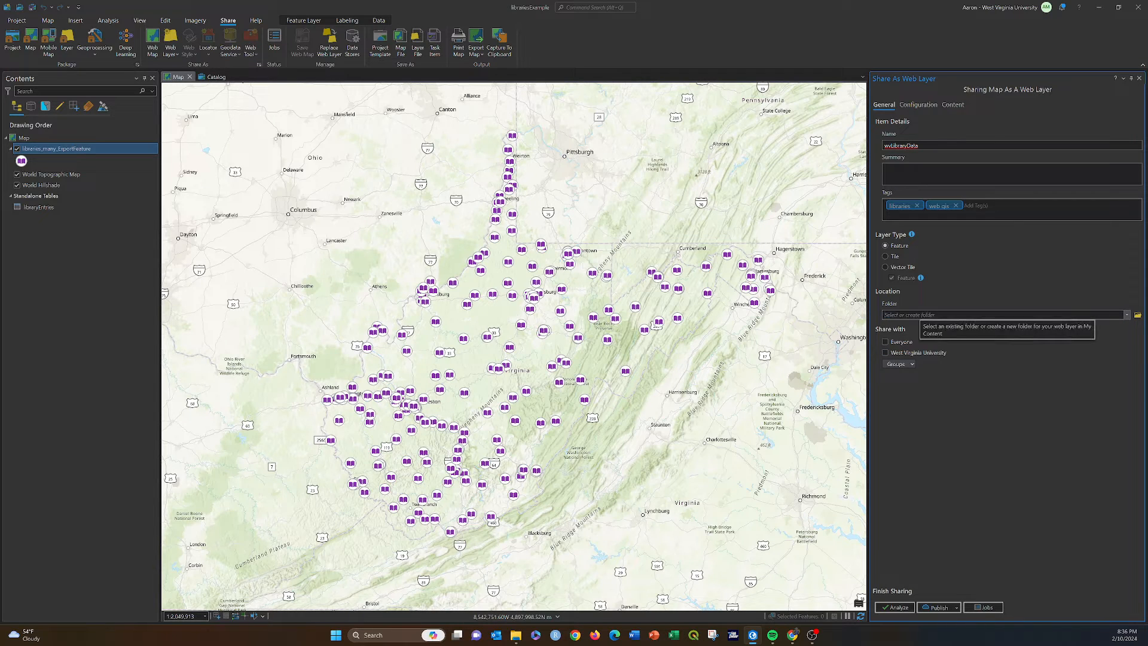
text(wvLibrariesApp)
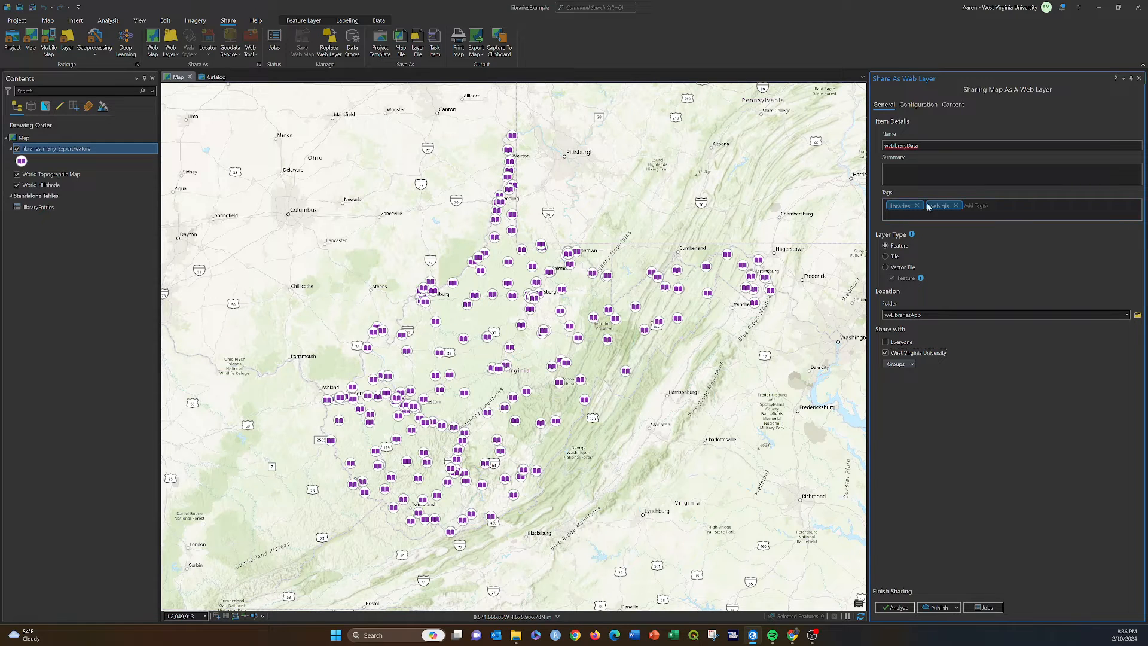
- Analyze the web layer and allow assignment of unique numeric IDs for sharing web layers in the map properties
click(896, 607)
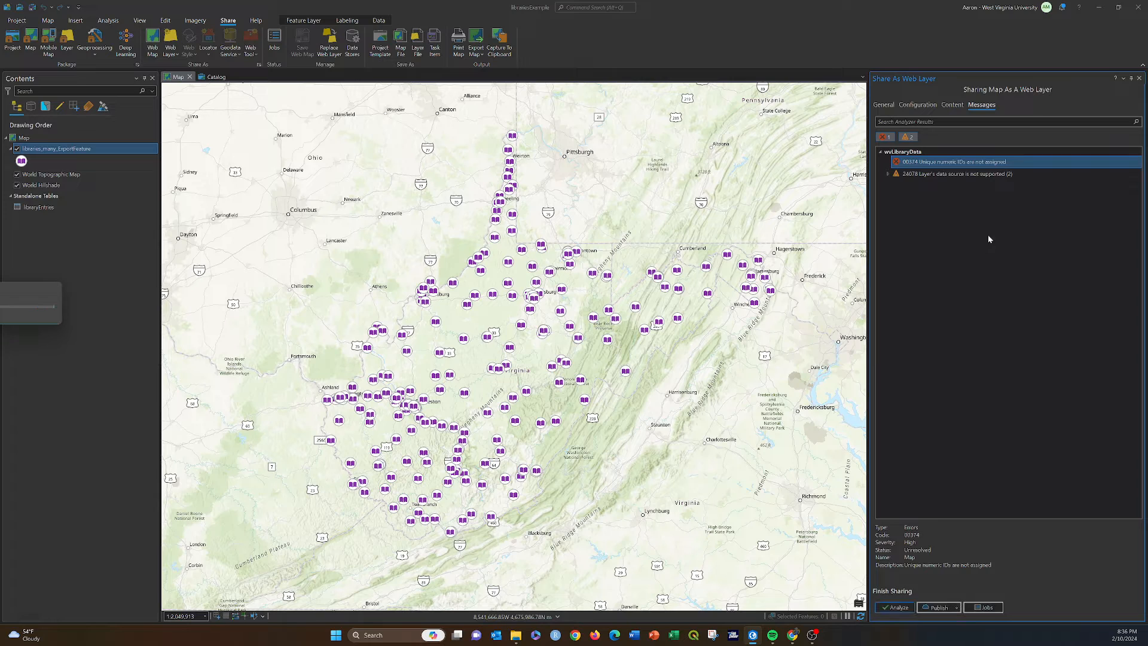
double_click(931, 164)
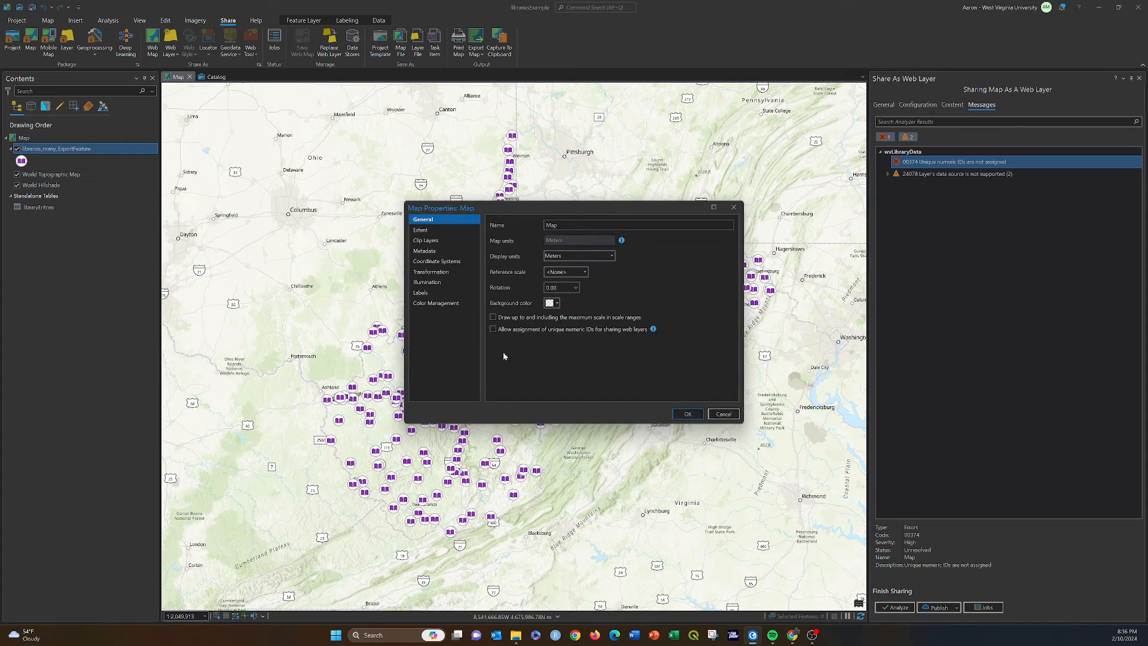
click(493, 329)
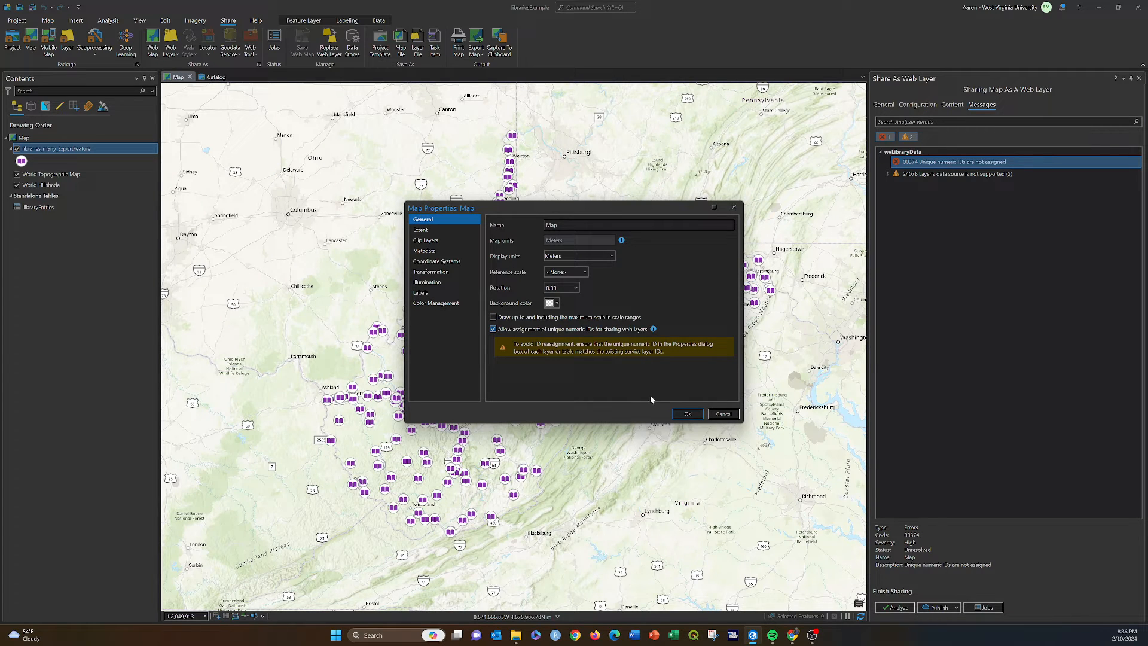
click(688, 414)
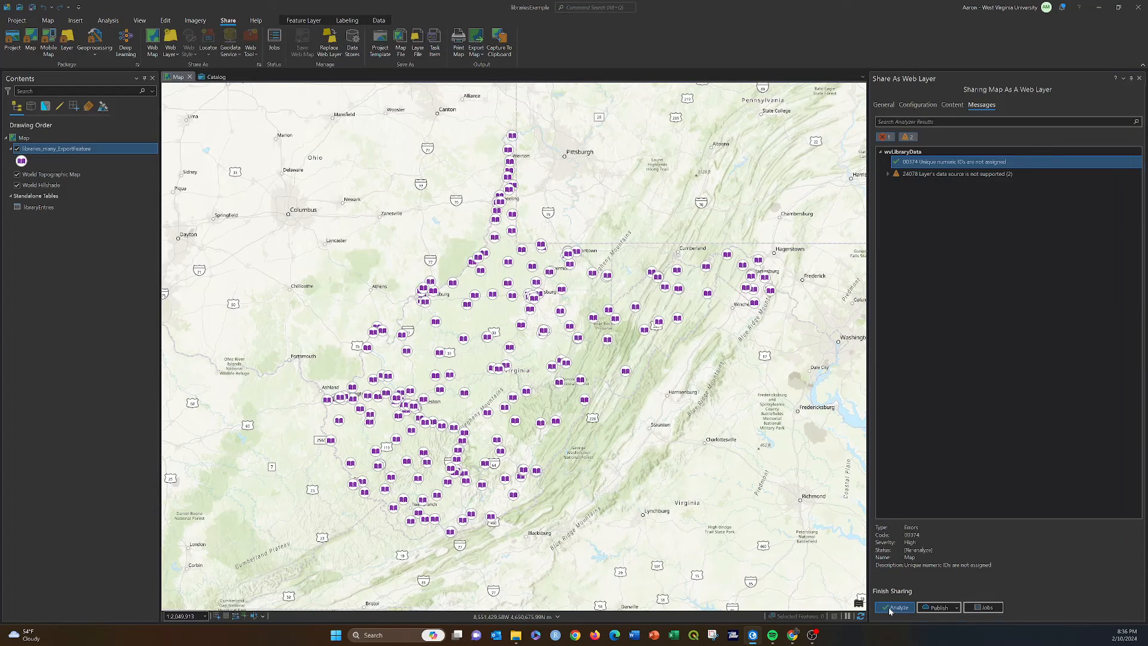
- Analyze the web layer again and publish it
click(895, 607)
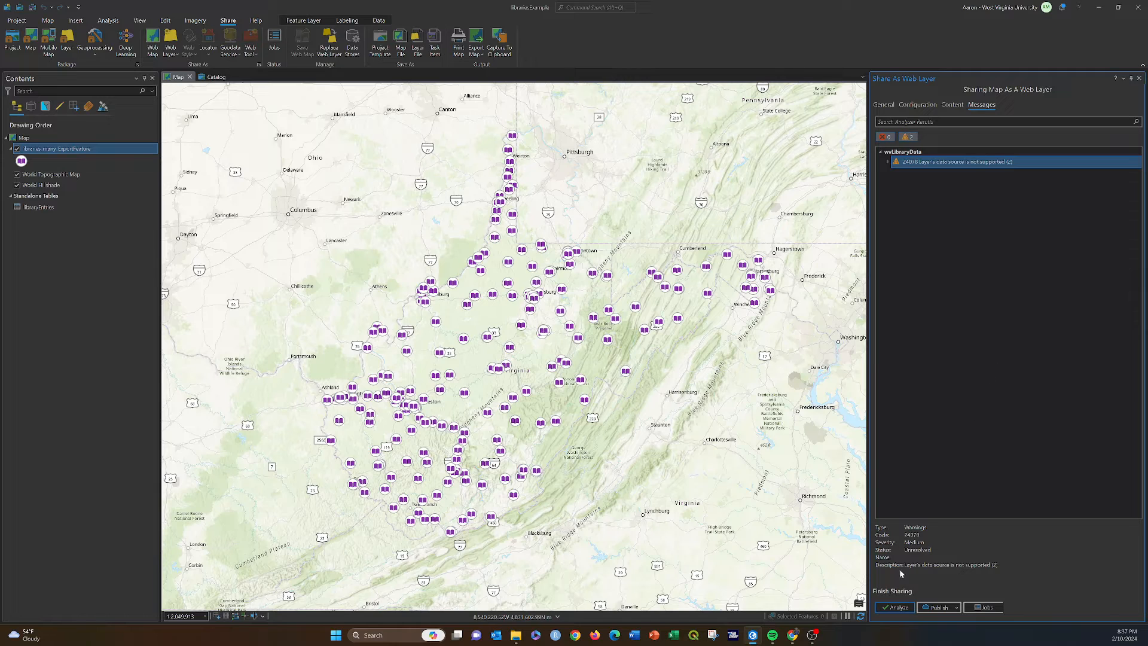
click(936, 609)
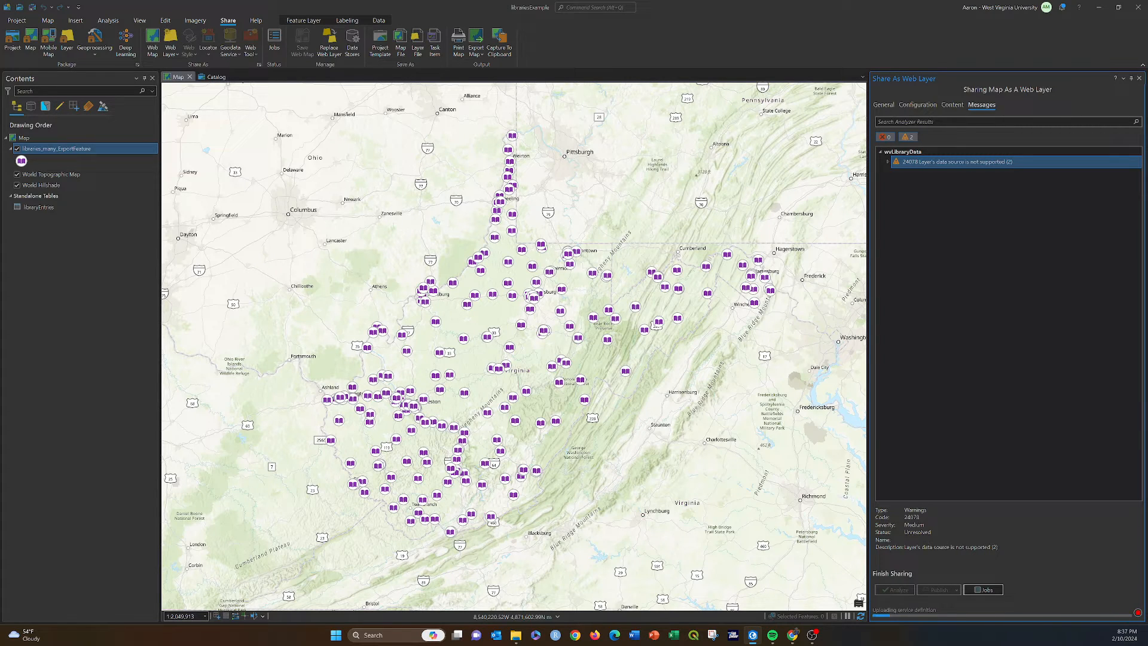
- Switch to the ArcGIS Online content page in the browser, reload it, and maximize the window
key(alt+Tab)
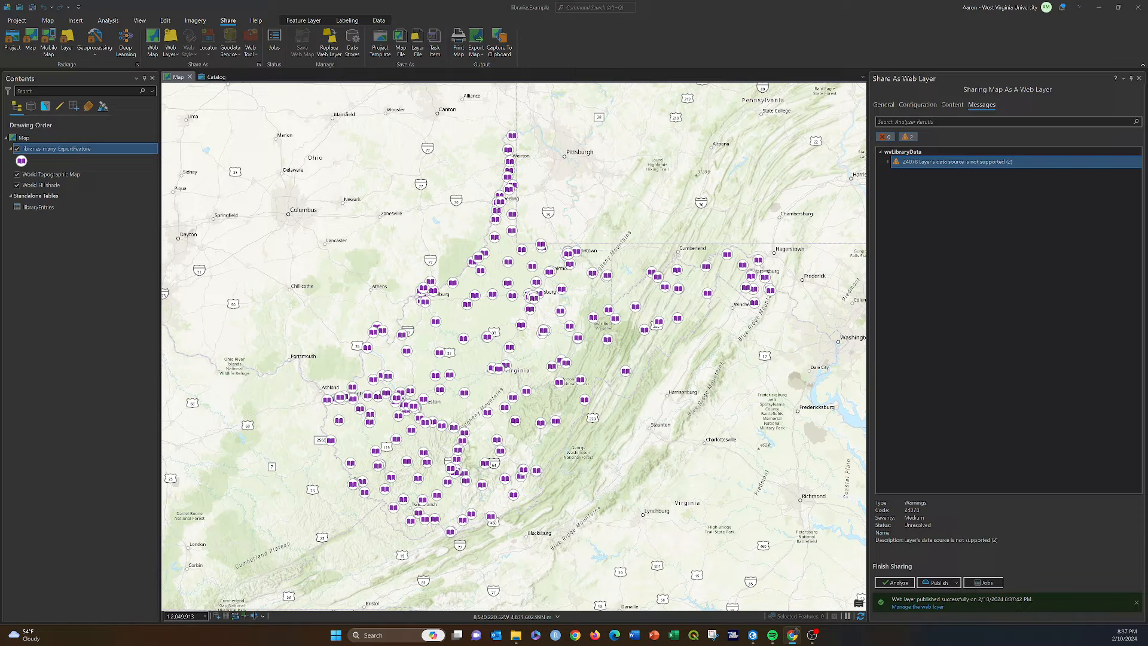
drag(1147, 42, 580, 109)
click(208, 131)
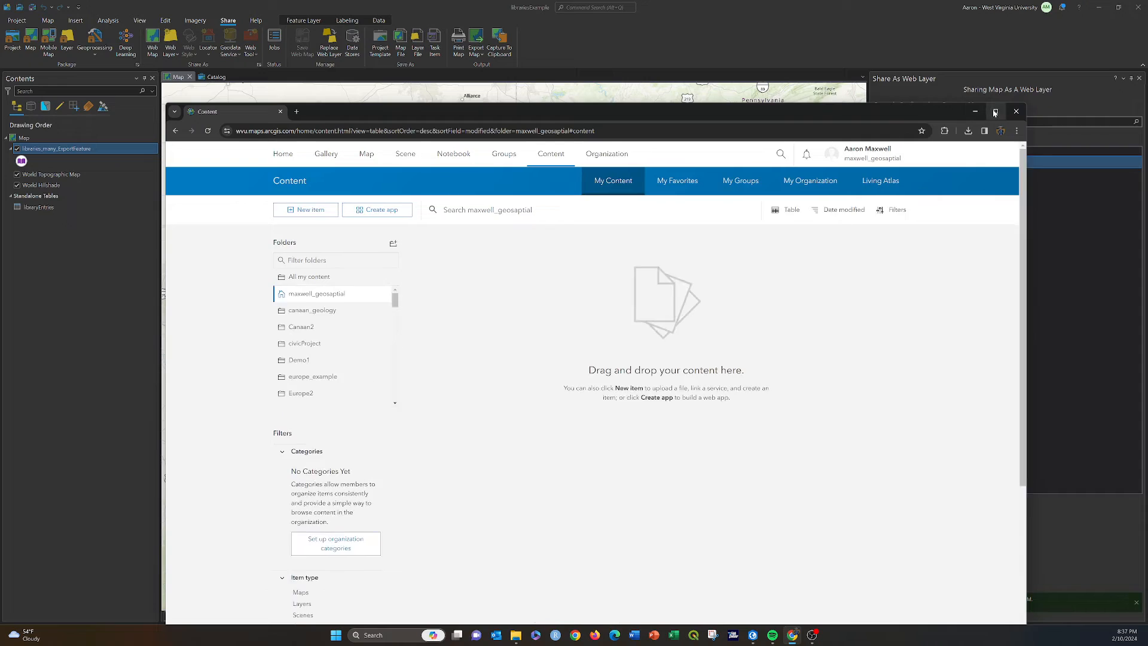
click(996, 111)
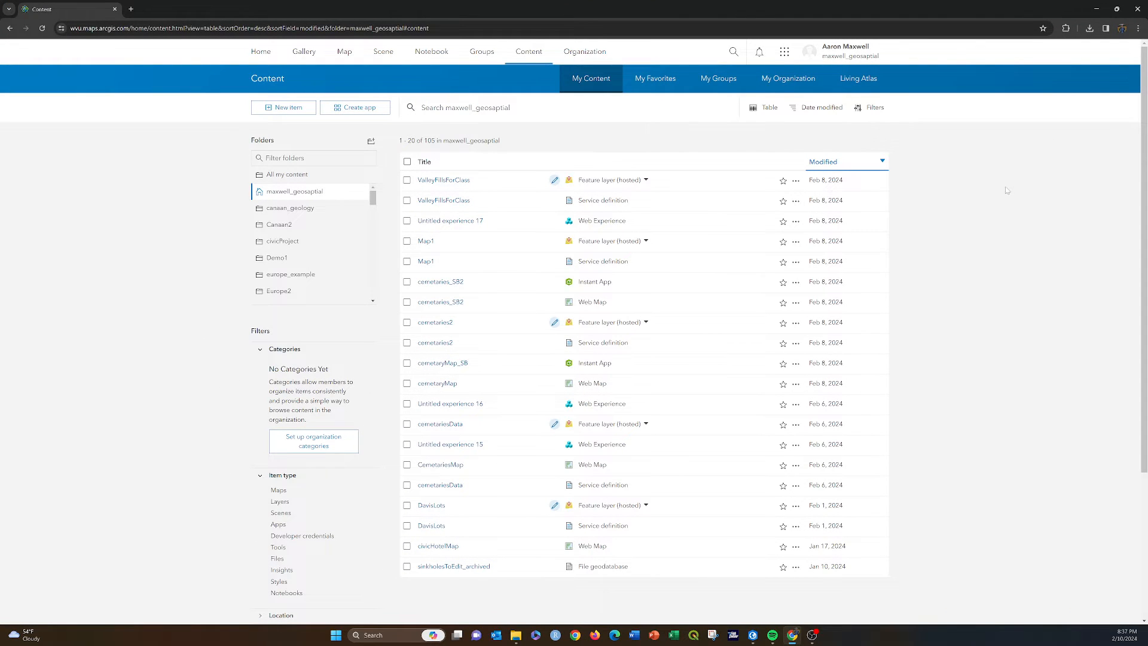
- Find and open the wvLibrariesApp folder in the ArcGIS Online content
scroll(1007, 190, up, 4)
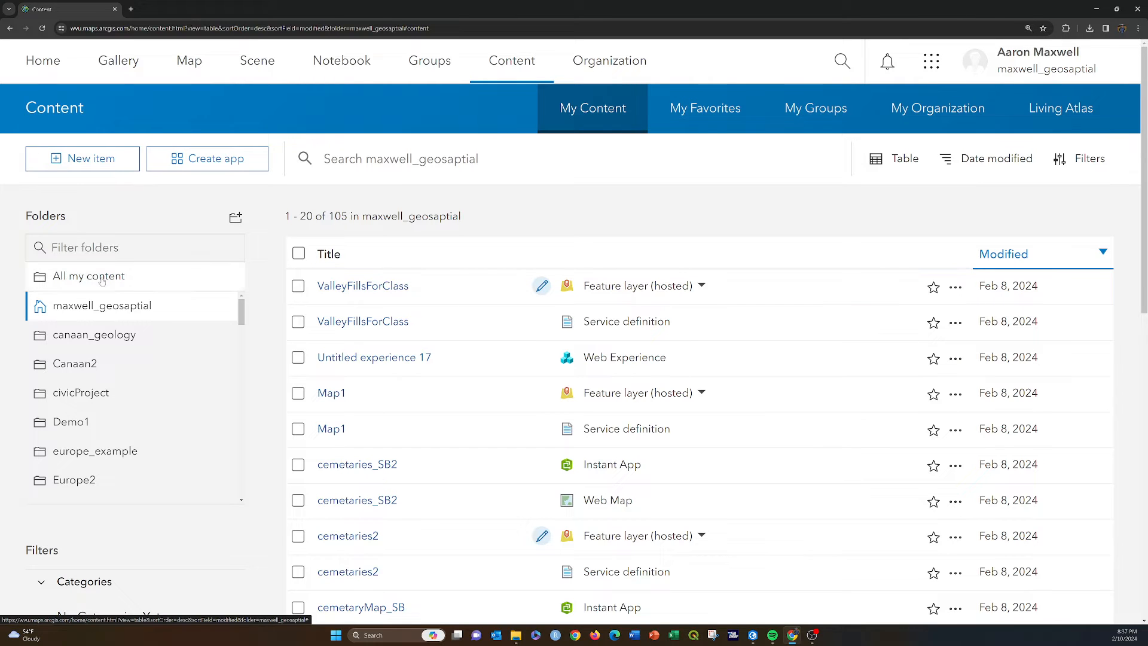
scroll(146, 350, down, 10)
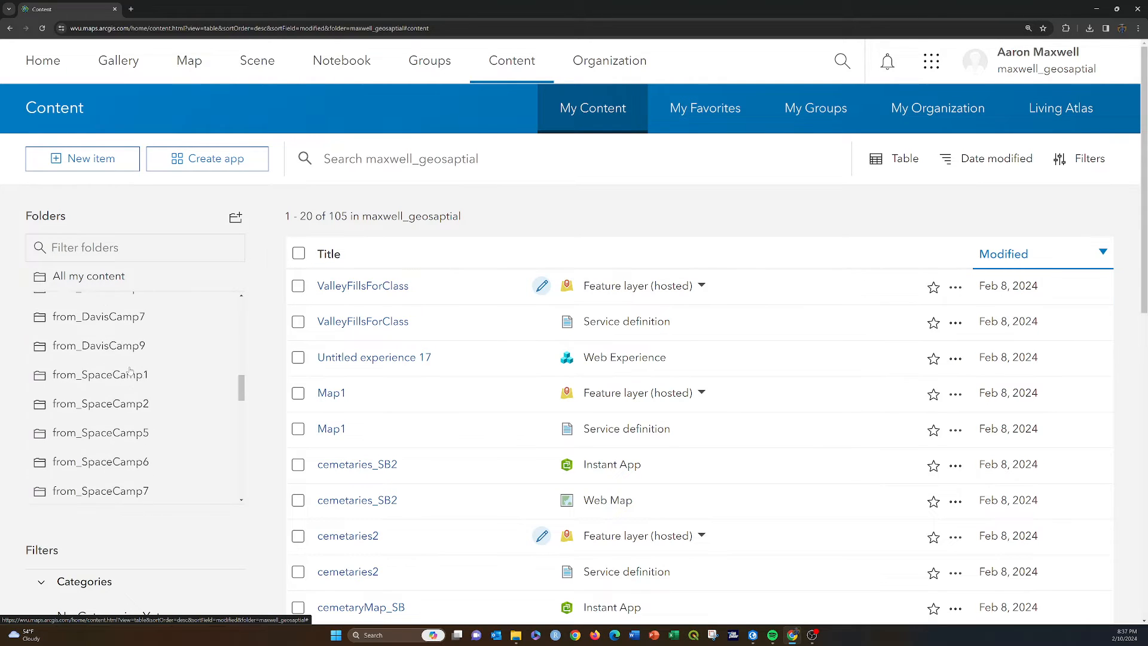
scroll(120, 372, down, 3)
scroll(78, 376, up, 2)
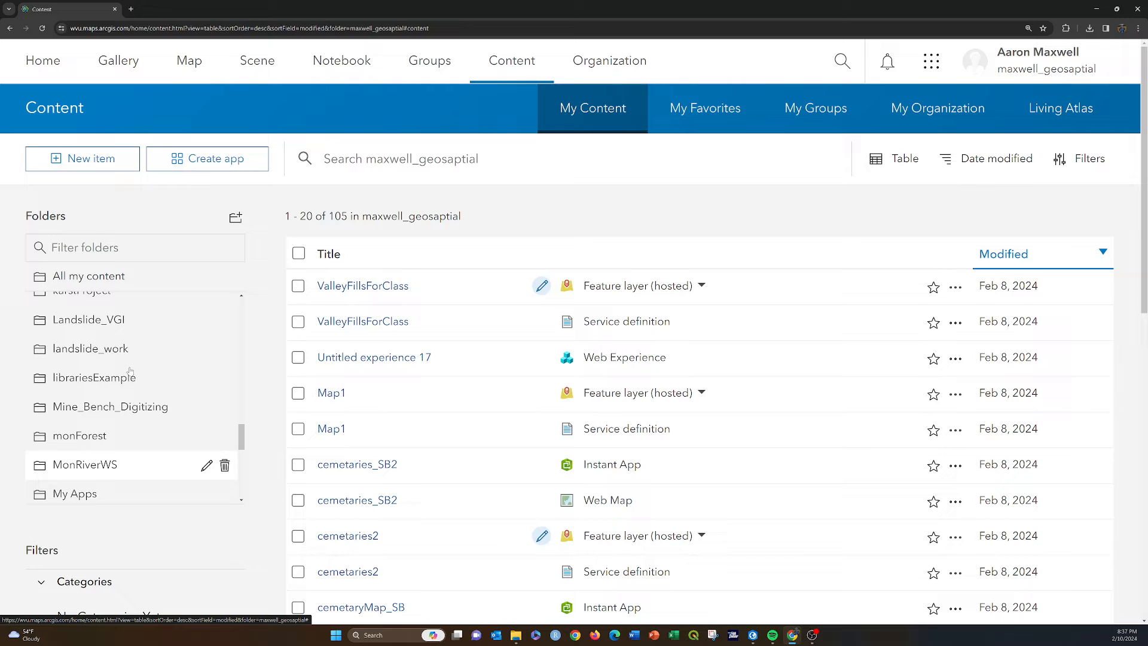
click(65, 383)
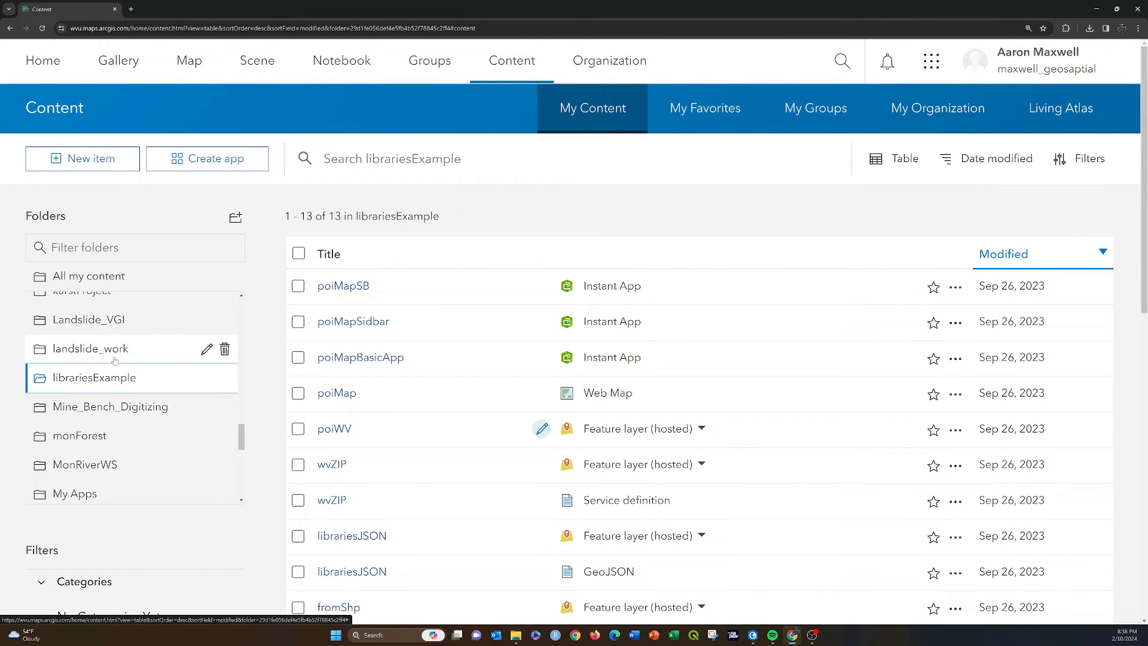
scroll(114, 381, down, 5)
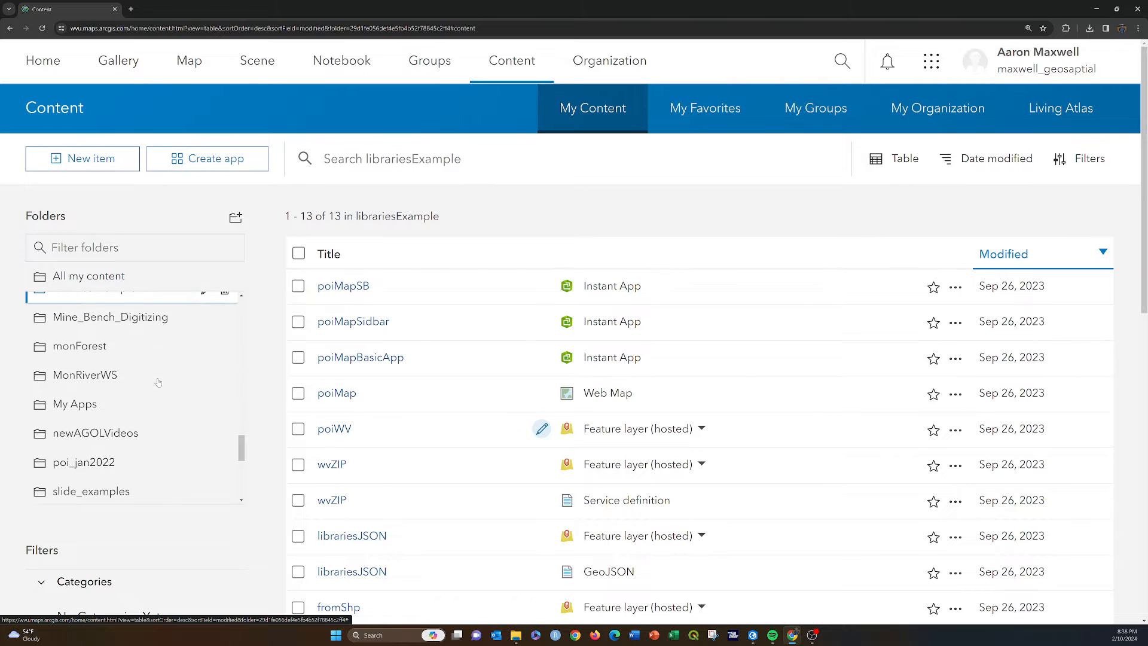
scroll(133, 381, down, 4)
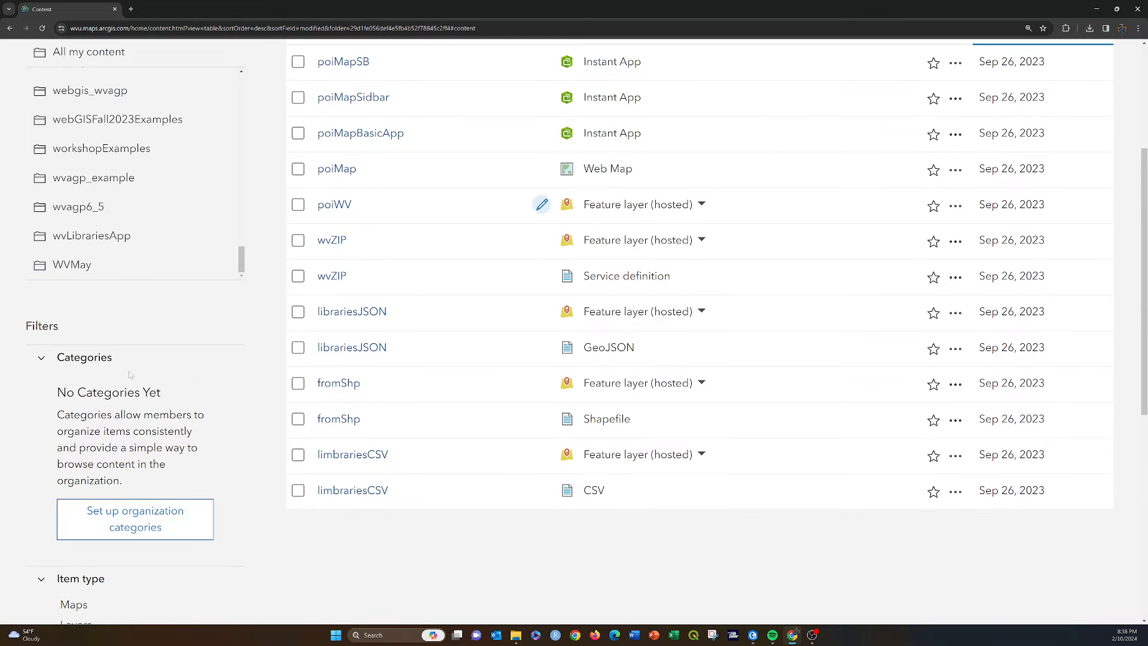
click(71, 239)
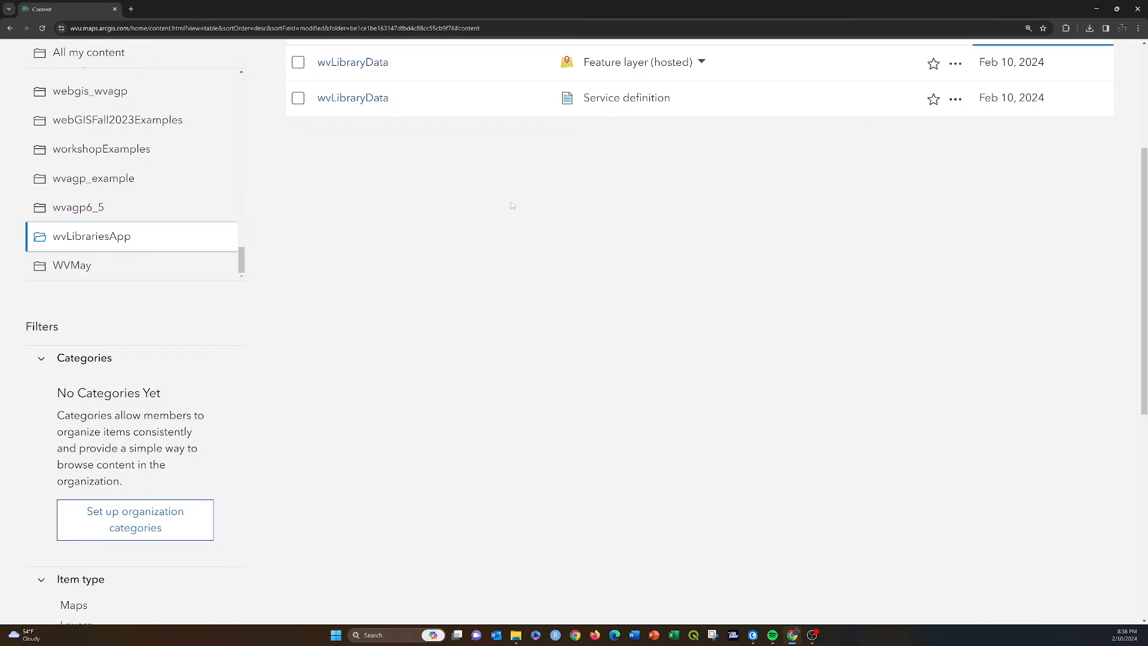
- Open the wvLibraryData hosted feature layer's item page and review its layers and tables
scroll(478, 173, up, 3)
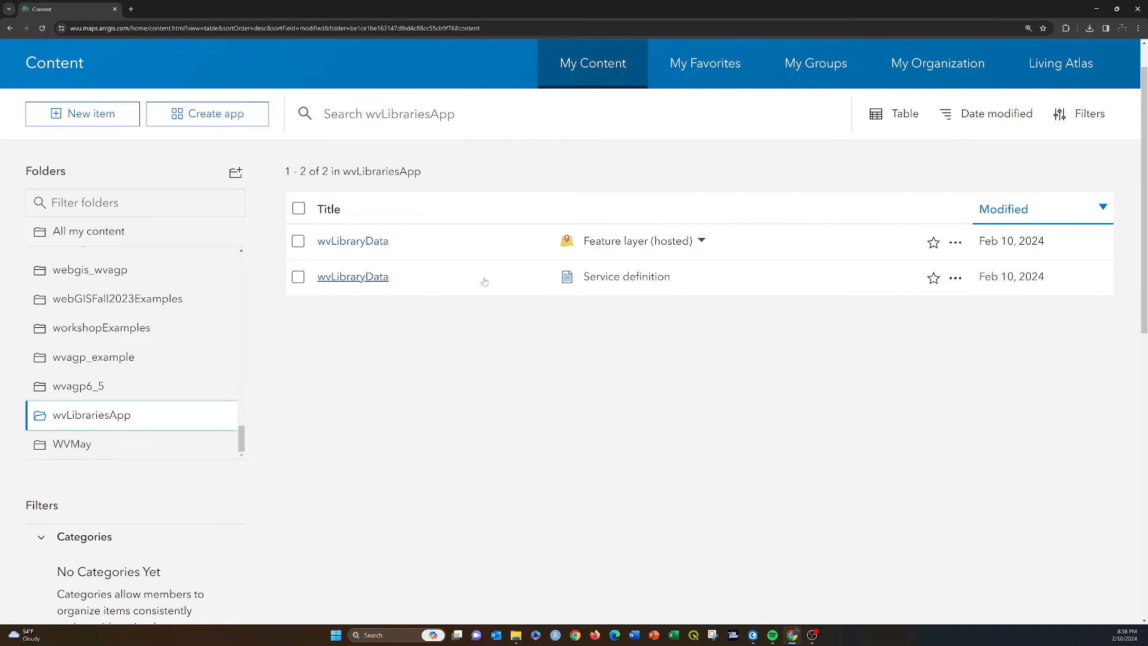
click(346, 244)
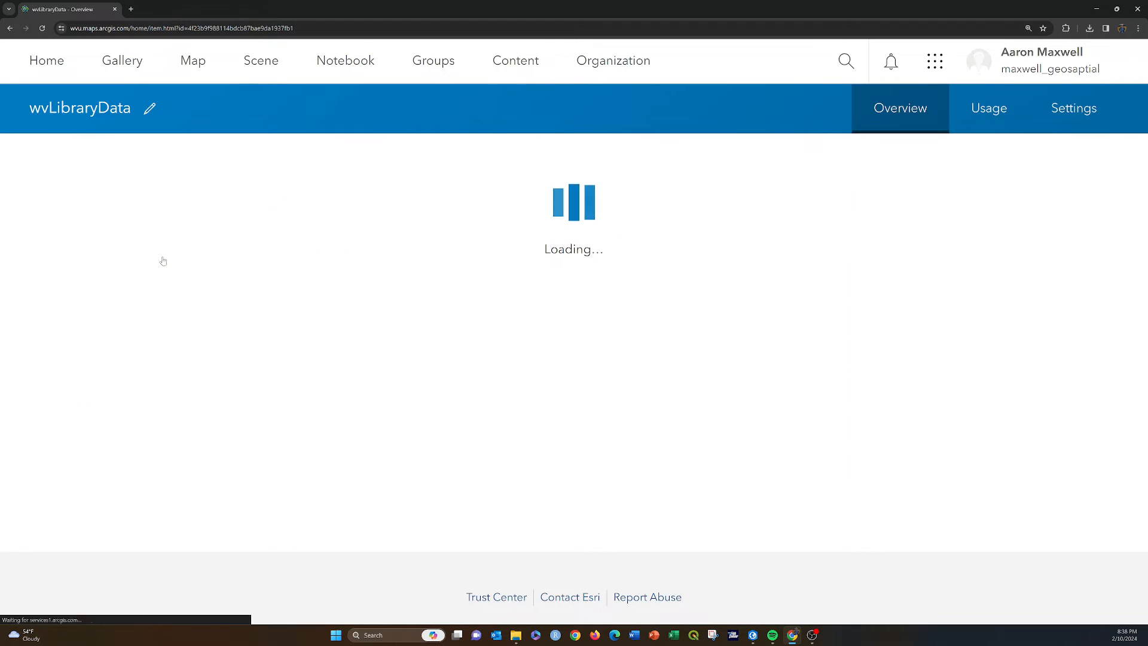
scroll(151, 272, down, 1)
scroll(151, 272, down, 2)
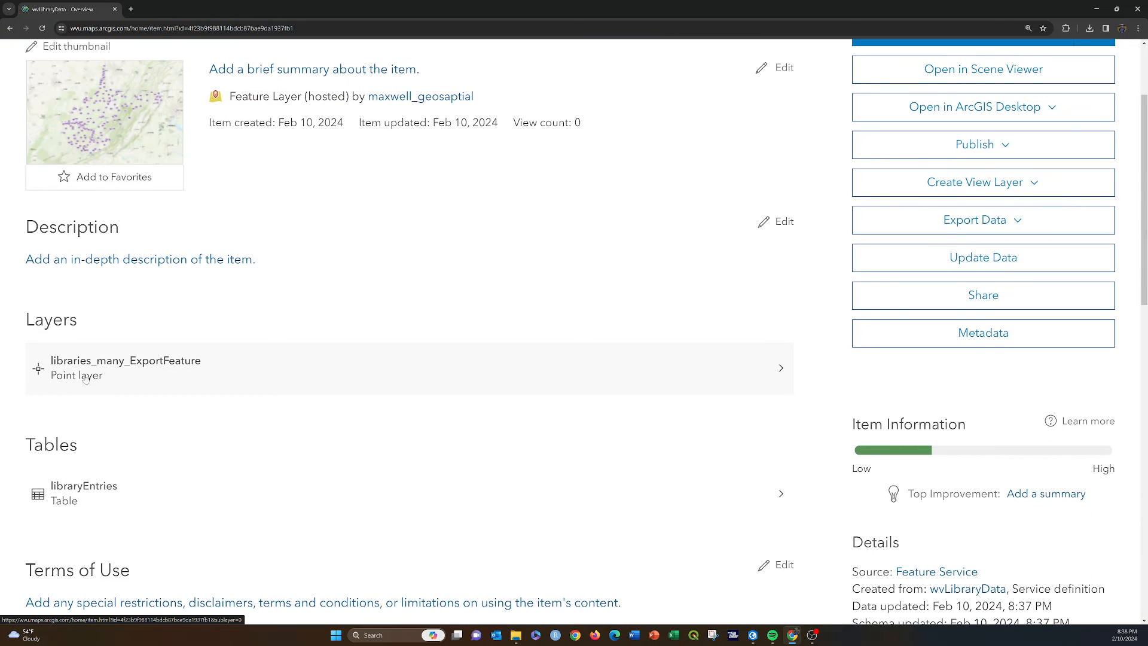
scroll(85, 383, down, 2)
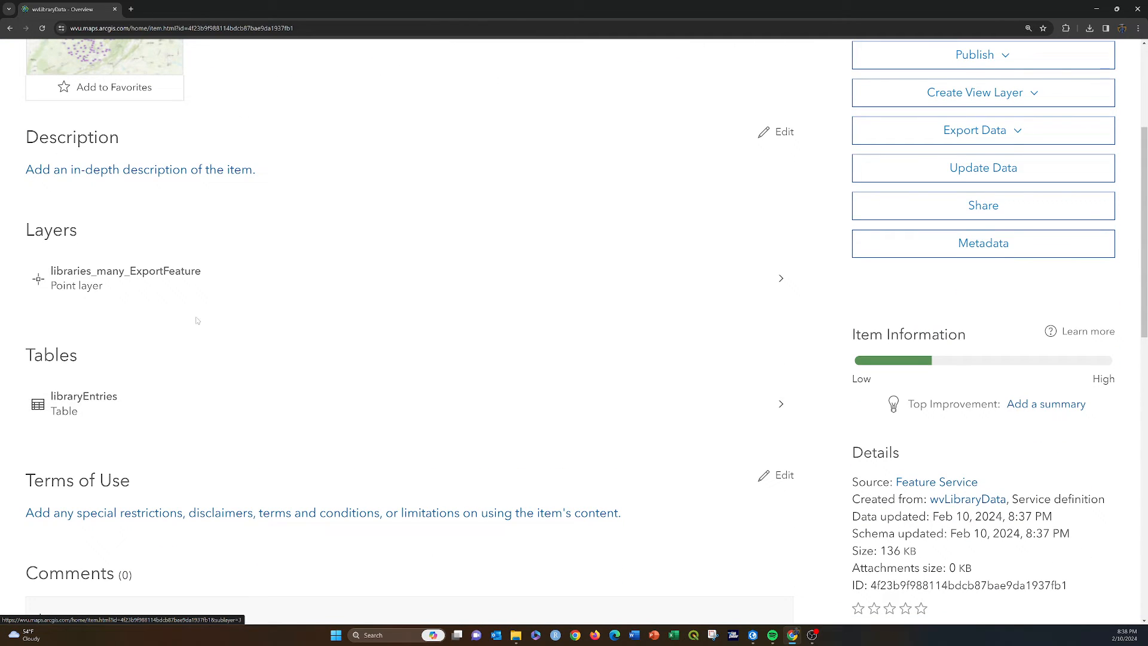
scroll(349, 191, up, 3)
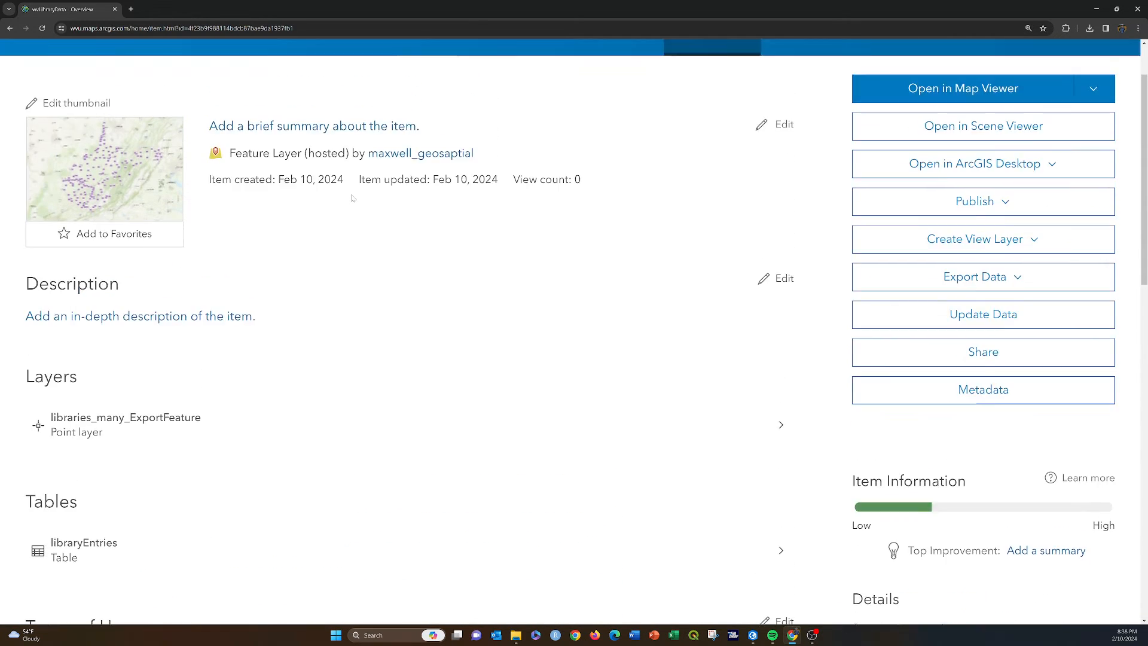
- Share the wvLibraryData item at the Organization level and save the sharing setting
scroll(353, 198, up, 2)
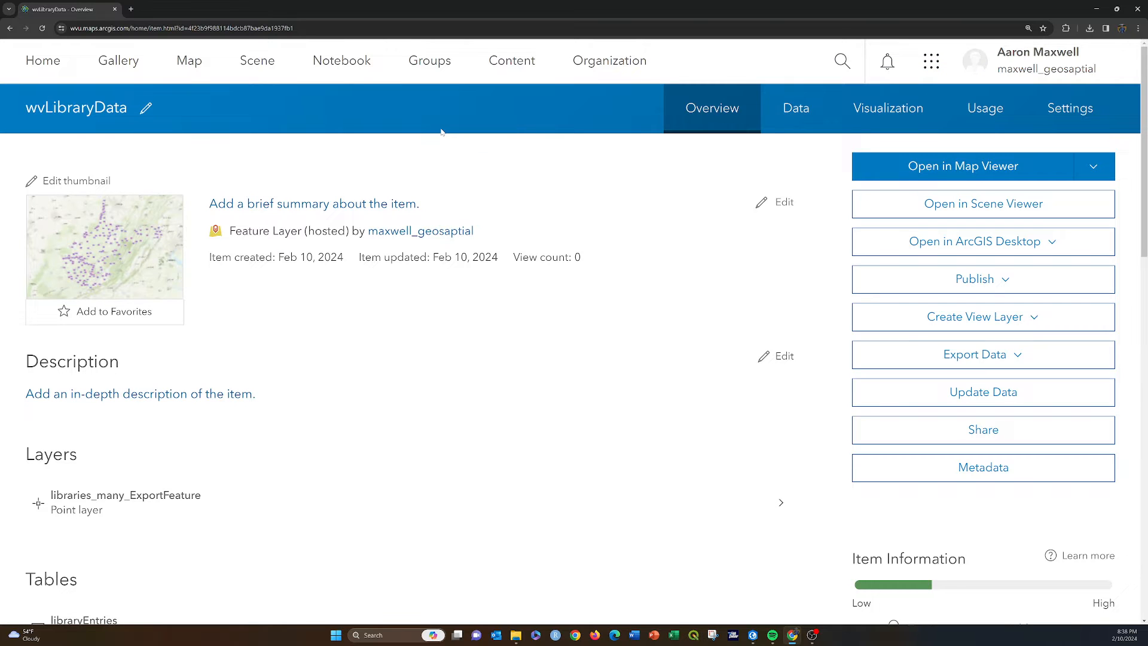
click(988, 432)
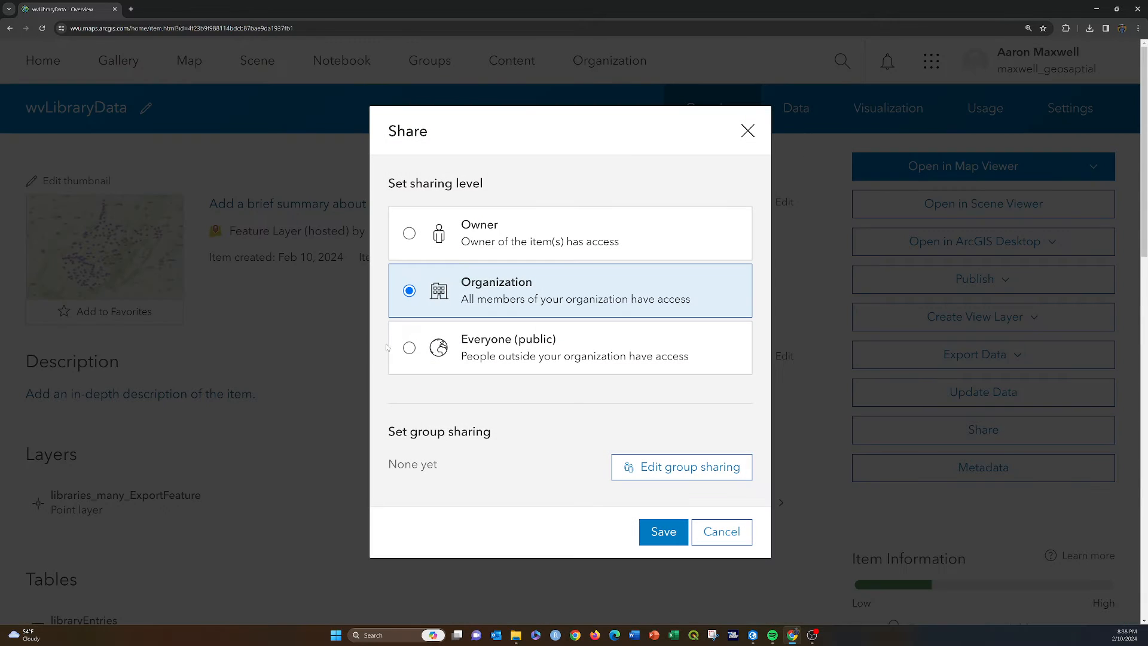
click(663, 531)
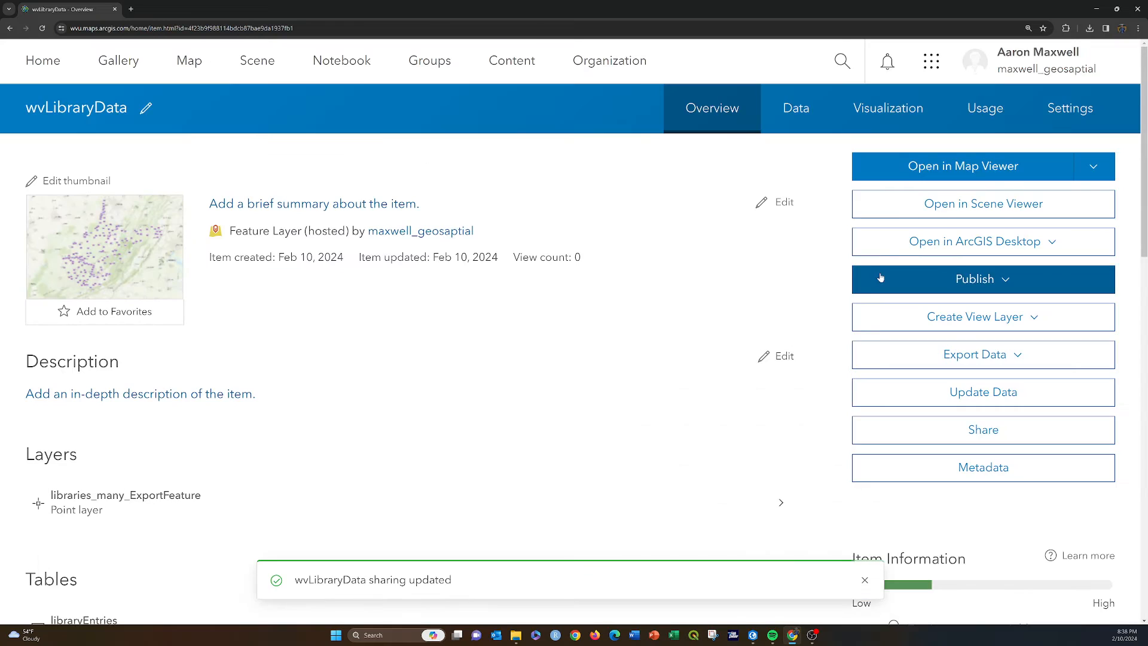
- Enable editing in the hosted feature layer settings of wvLibraryData and save the change
click(1092, 111)
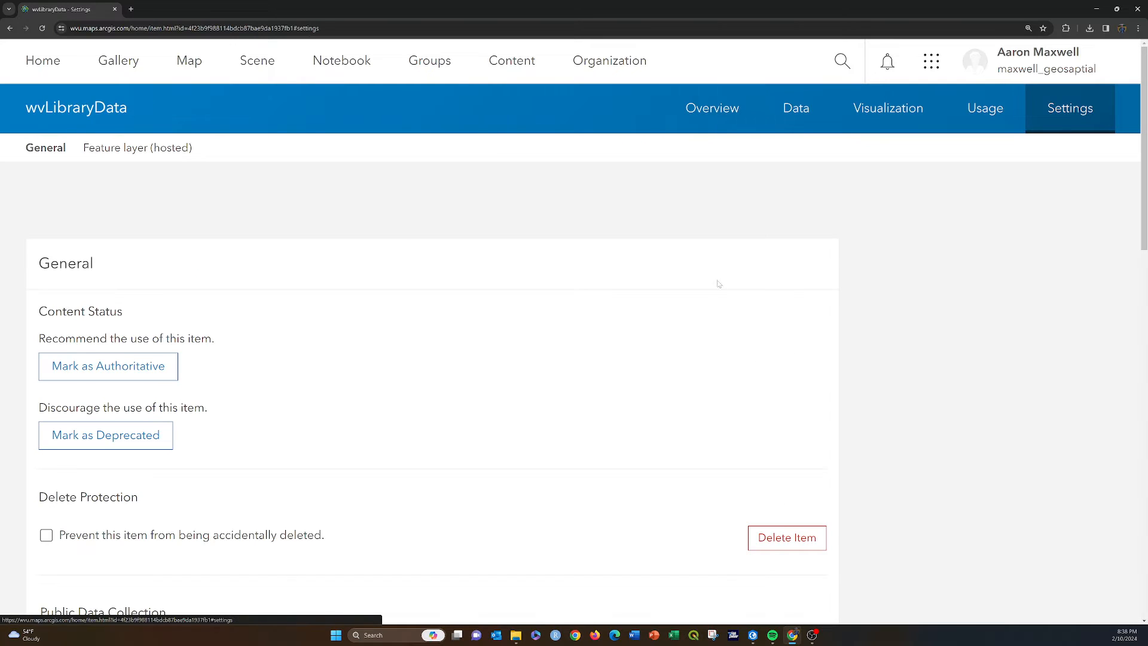
scroll(664, 246, down, 12)
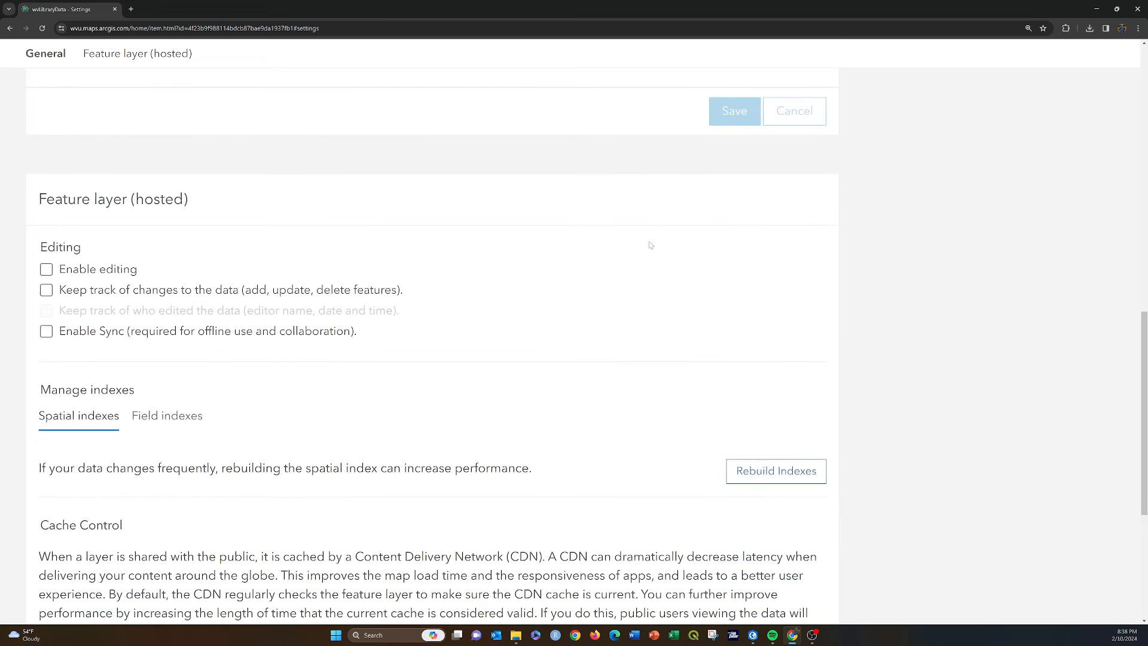
click(46, 269)
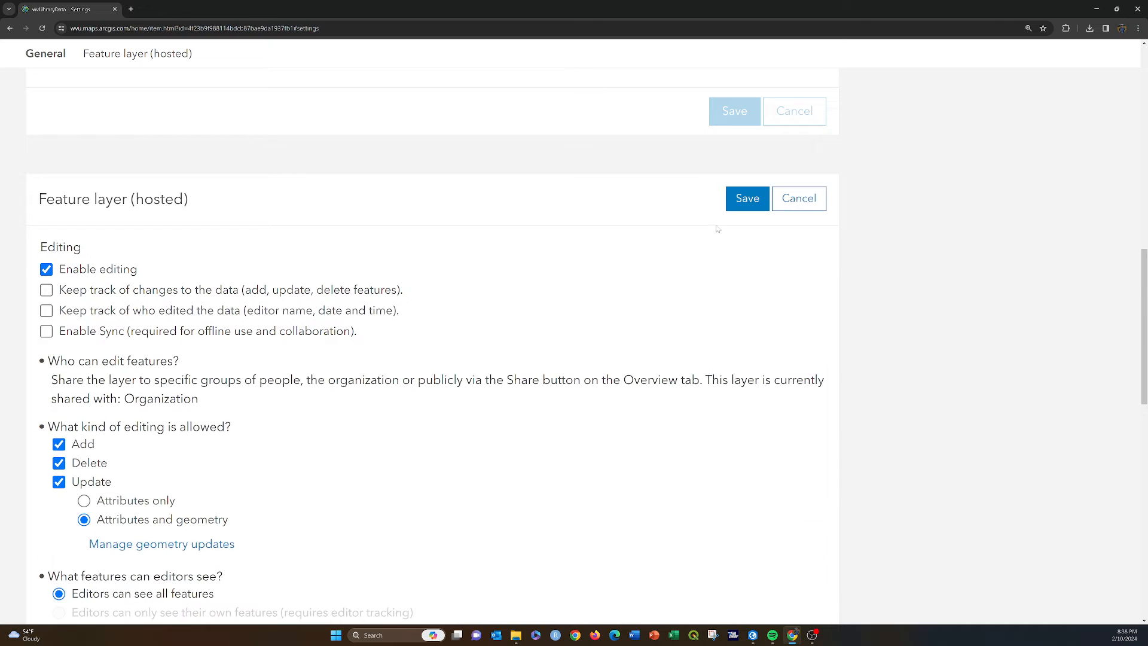
click(752, 203)
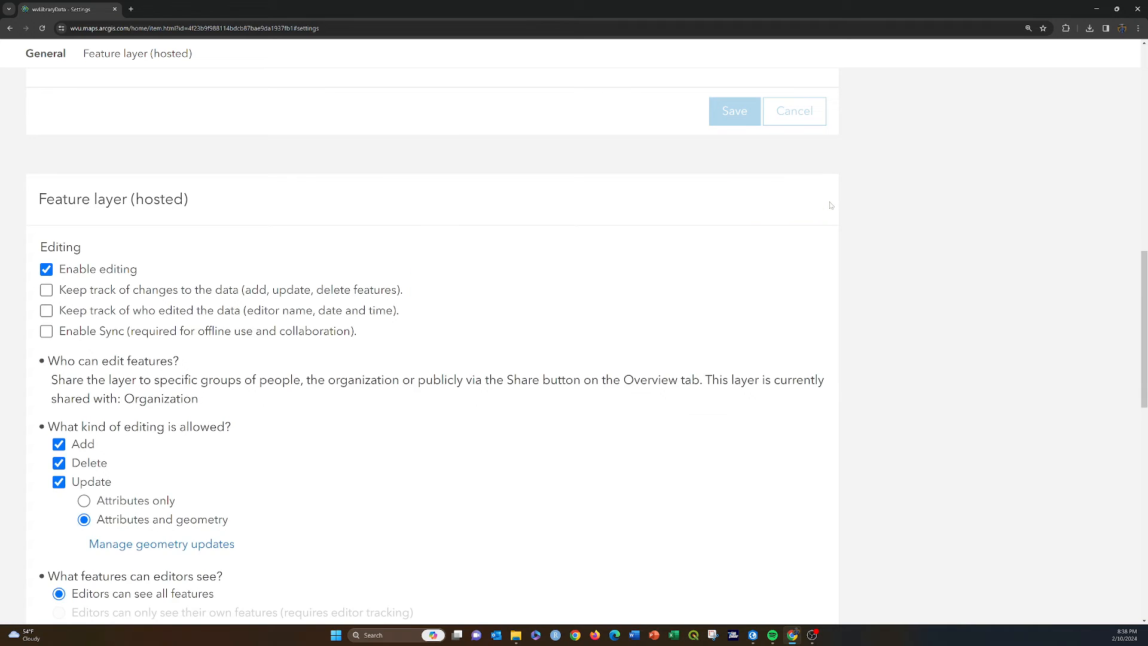
- Go back to the wvLibraryData overview and briefly view the libraryEntries table's page
scroll(832, 197, up, 6)
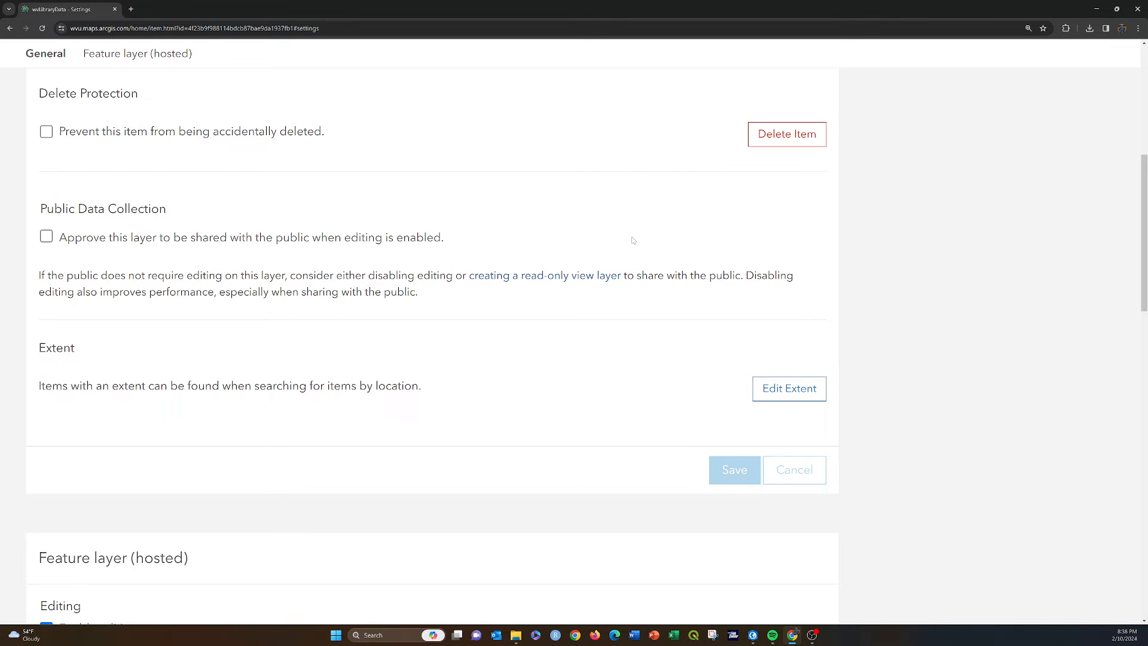
scroll(832, 180, up, 7)
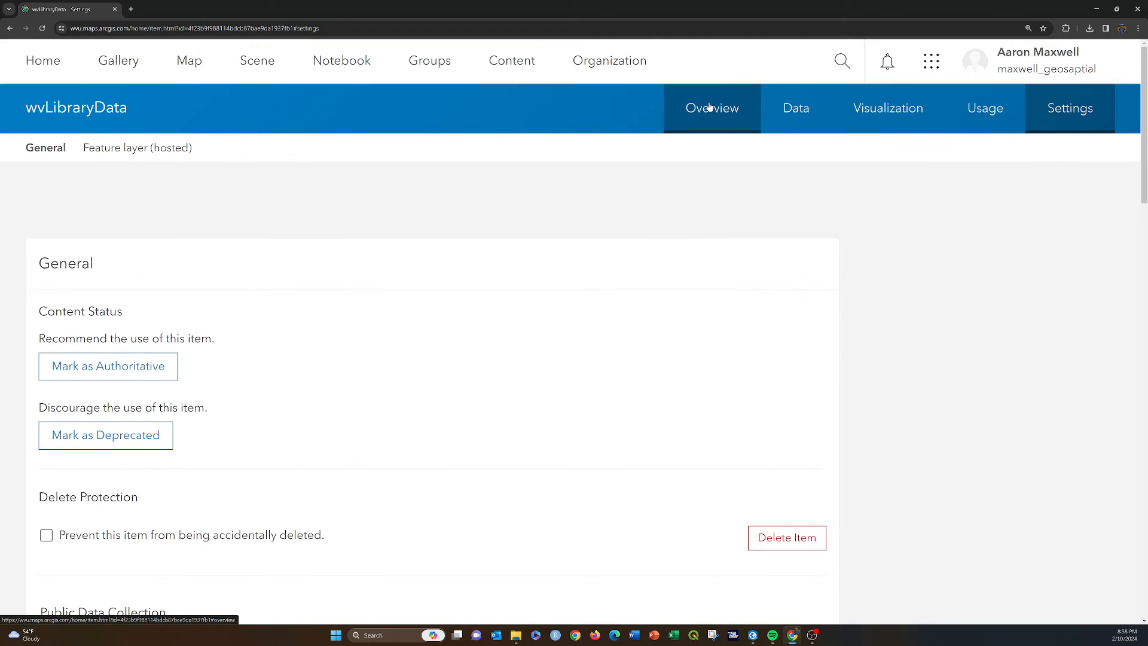
click(712, 113)
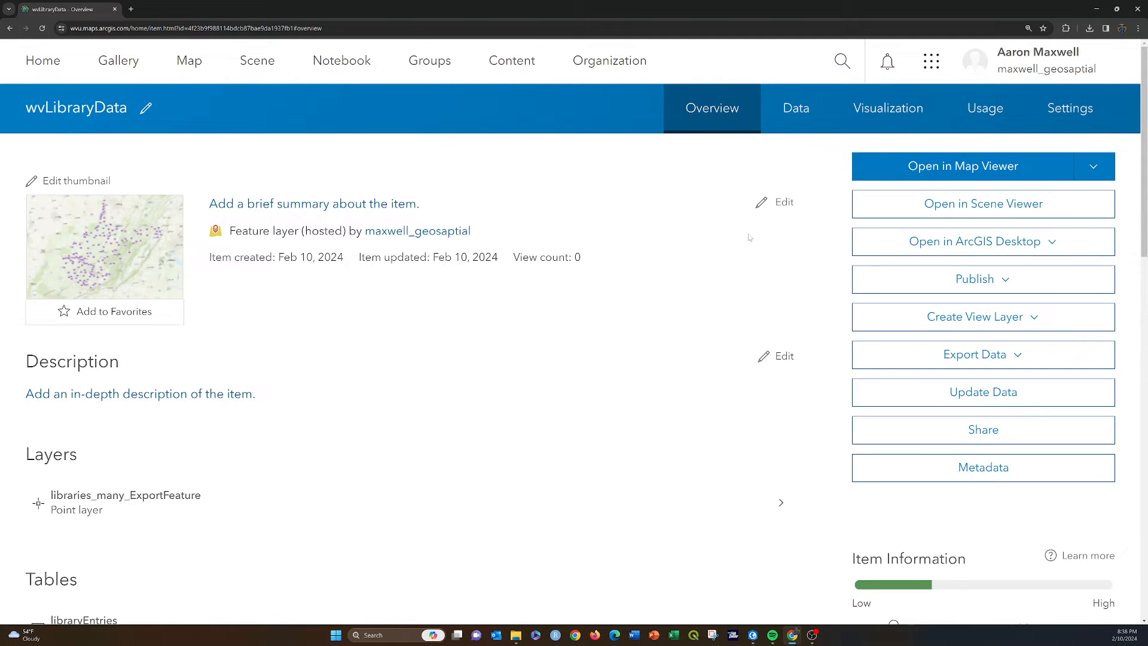
scroll(750, 238, down, 3)
scroll(749, 238, up, 3)
scroll(213, 314, down, 3)
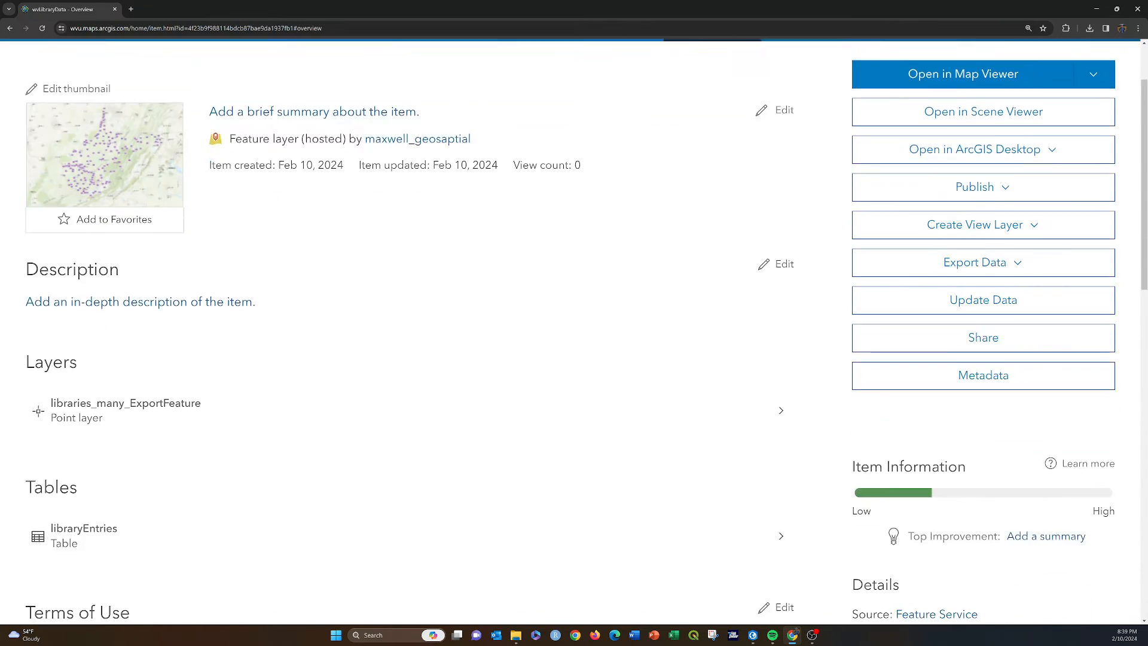
click(78, 452)
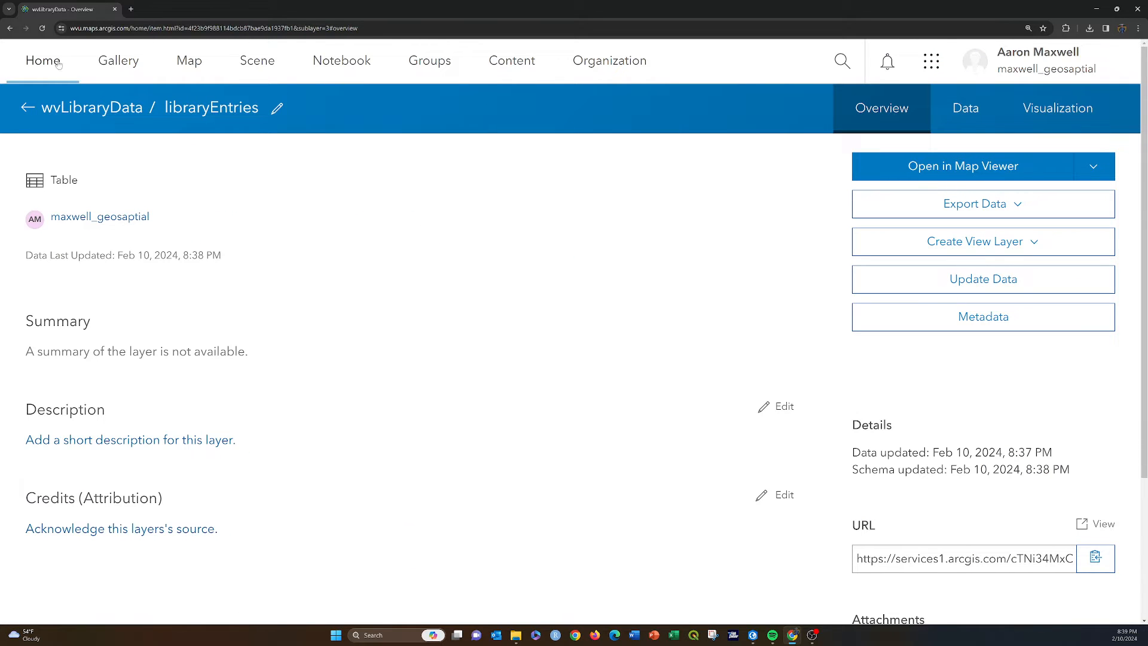
click(33, 109)
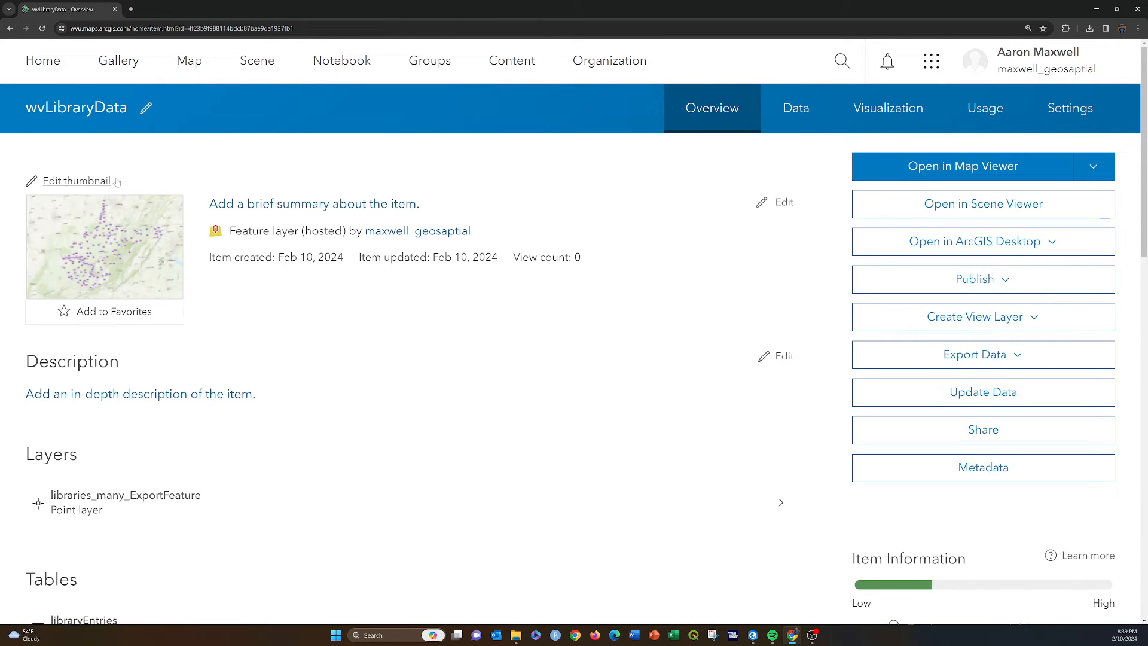
- Open the libraryEntries table's page and enable attachments for it
scroll(299, 203, down, 2)
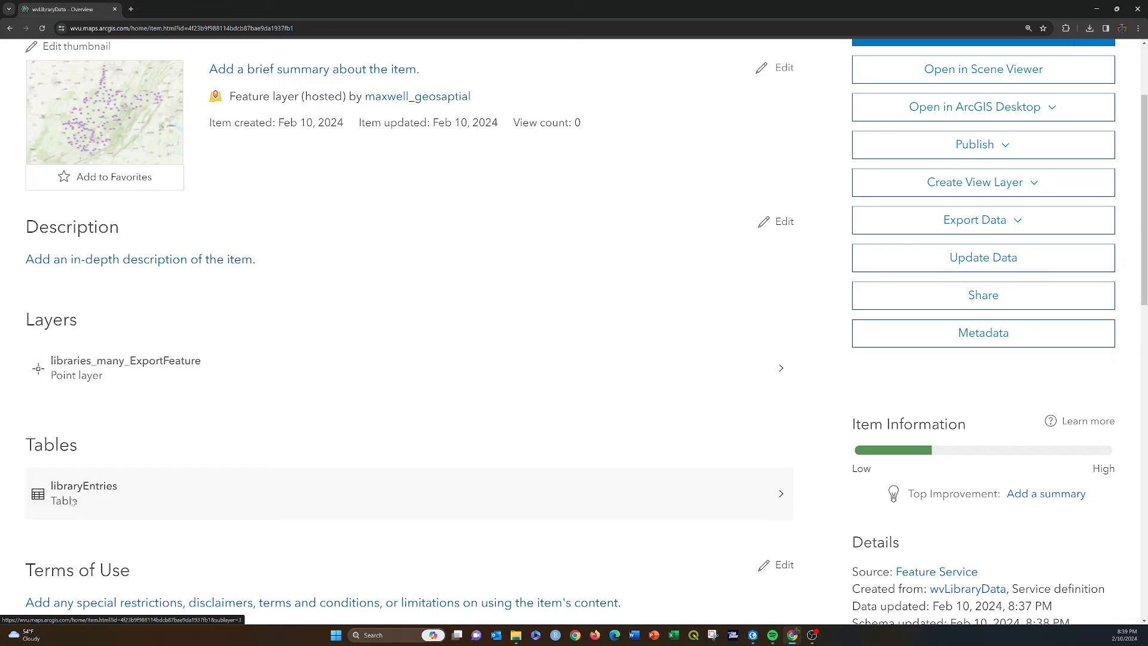
click(72, 501)
scroll(1075, 313, down, 3)
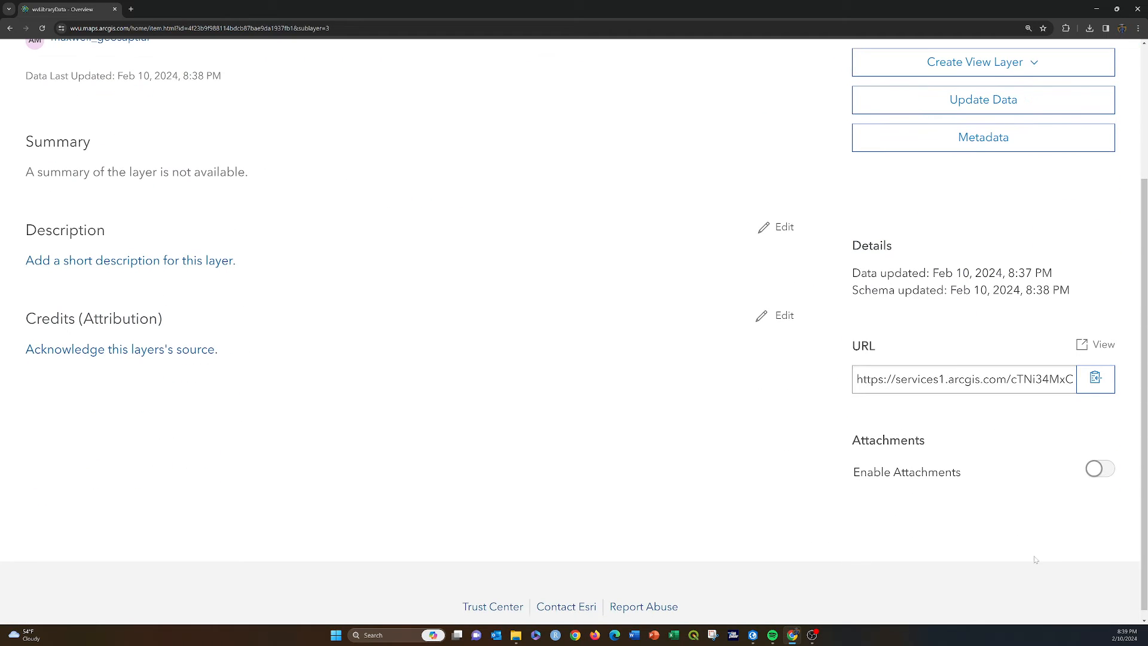
click(1101, 470)
- Return to the wvLibraryData overview and open the layer in Map Viewer
scroll(726, 186, up, 3)
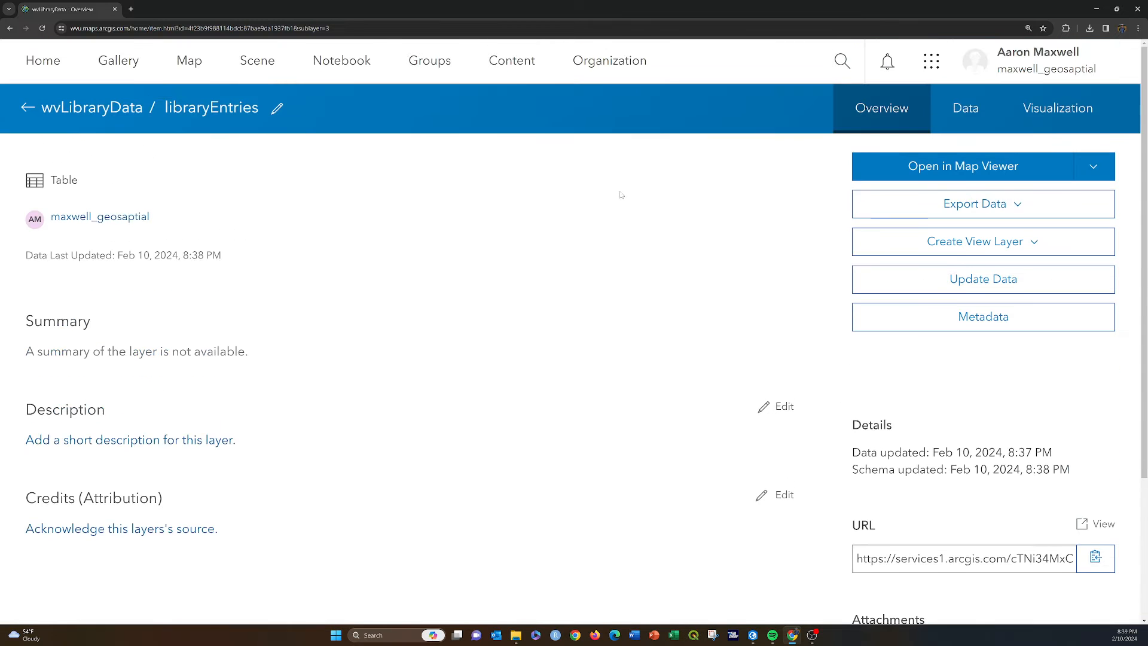
click(28, 109)
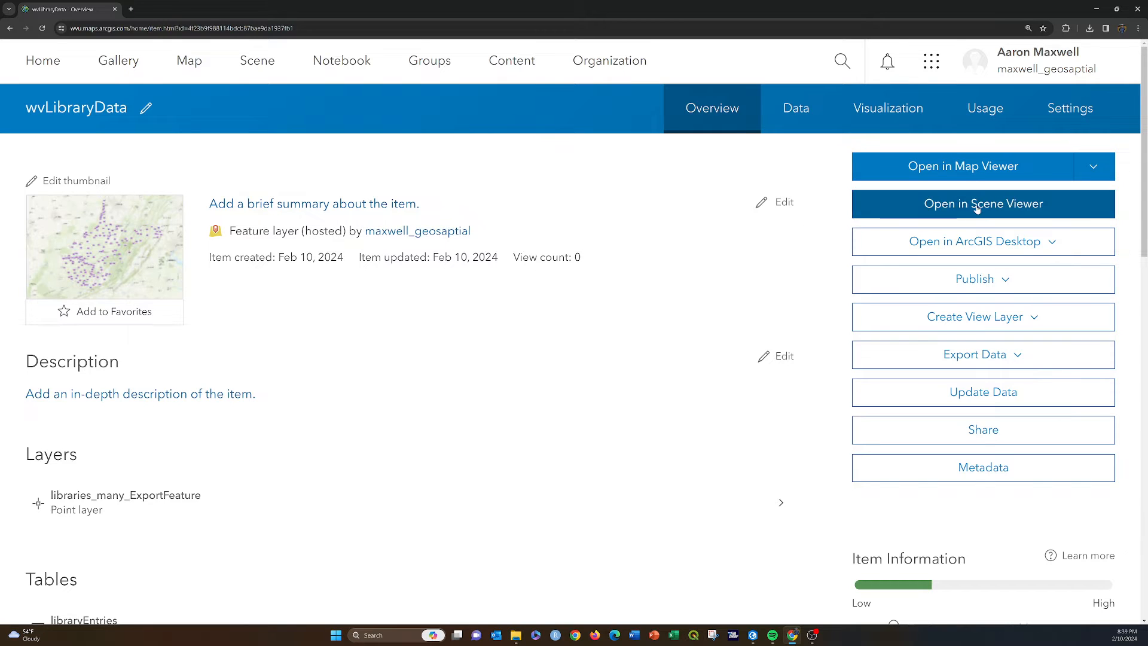
click(1002, 171)
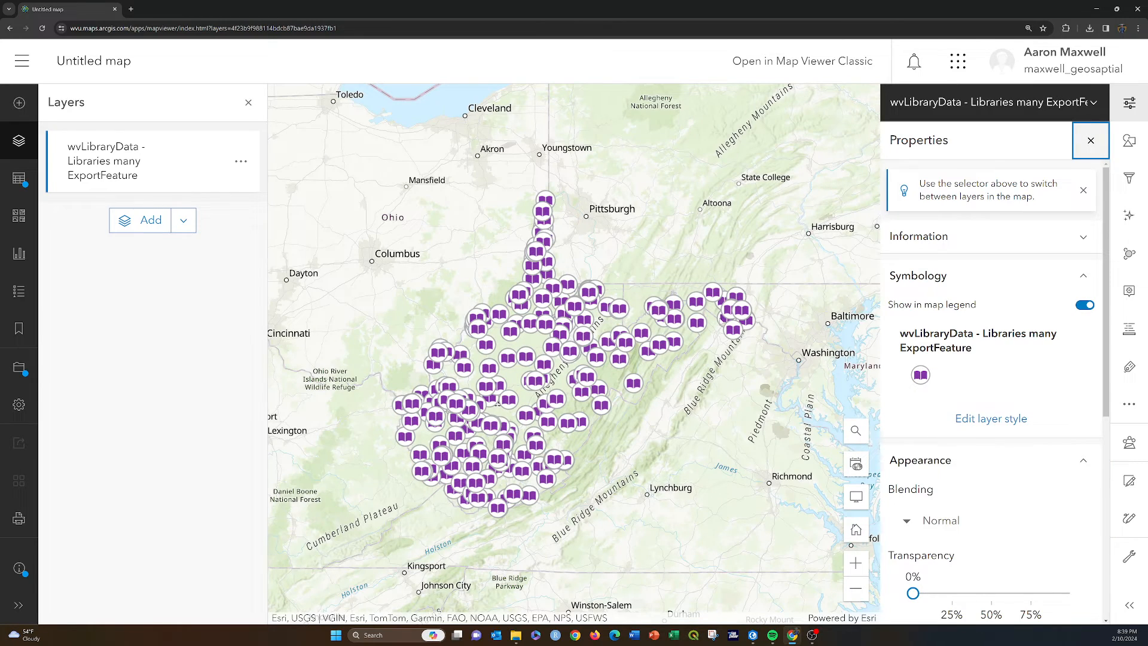
- Examine the pop-up of the Kingwood Public Library point on the map, including its title and attribute fields, and close it
scroll(719, 322, up, 2)
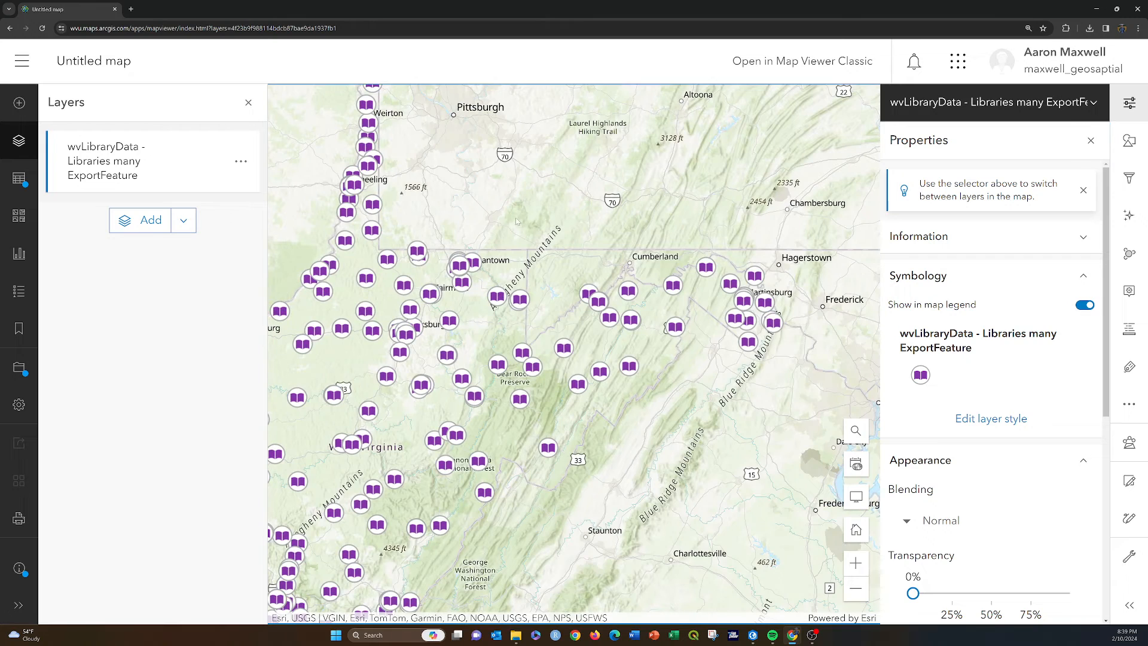
drag(474, 326, 593, 314)
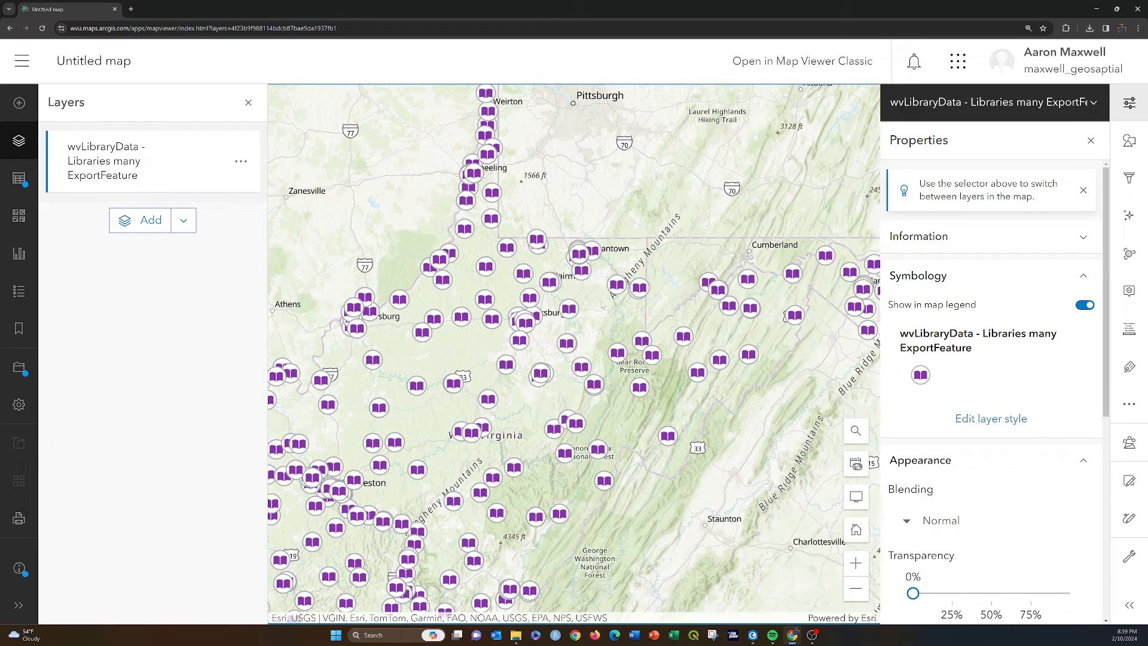
click(616, 286)
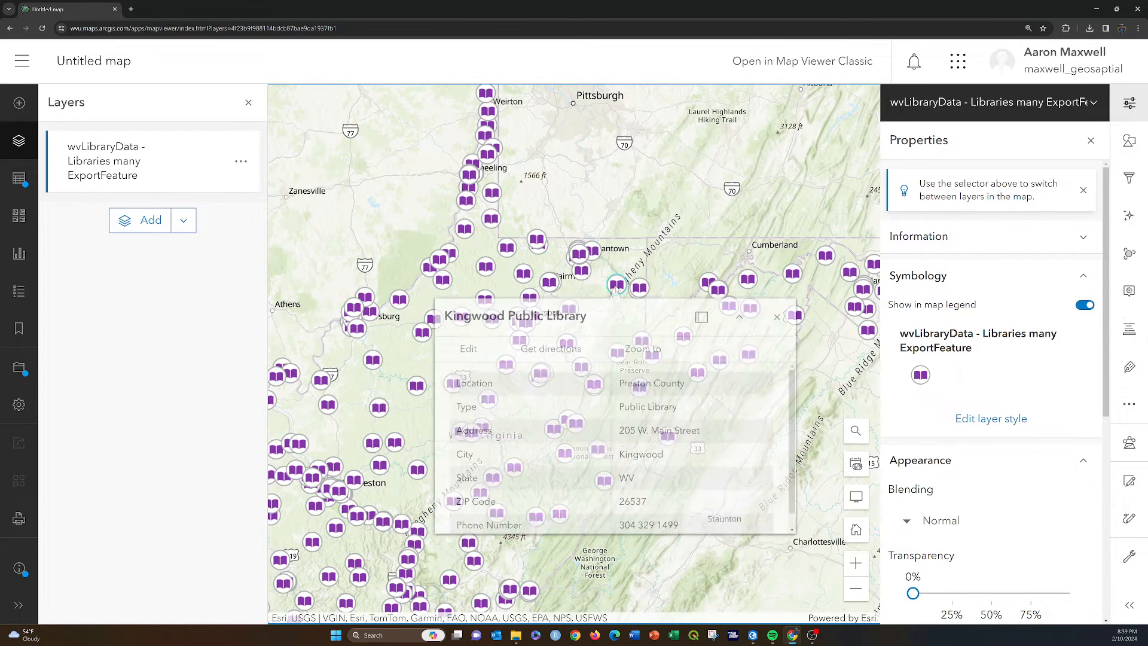
scroll(686, 405, down, 1)
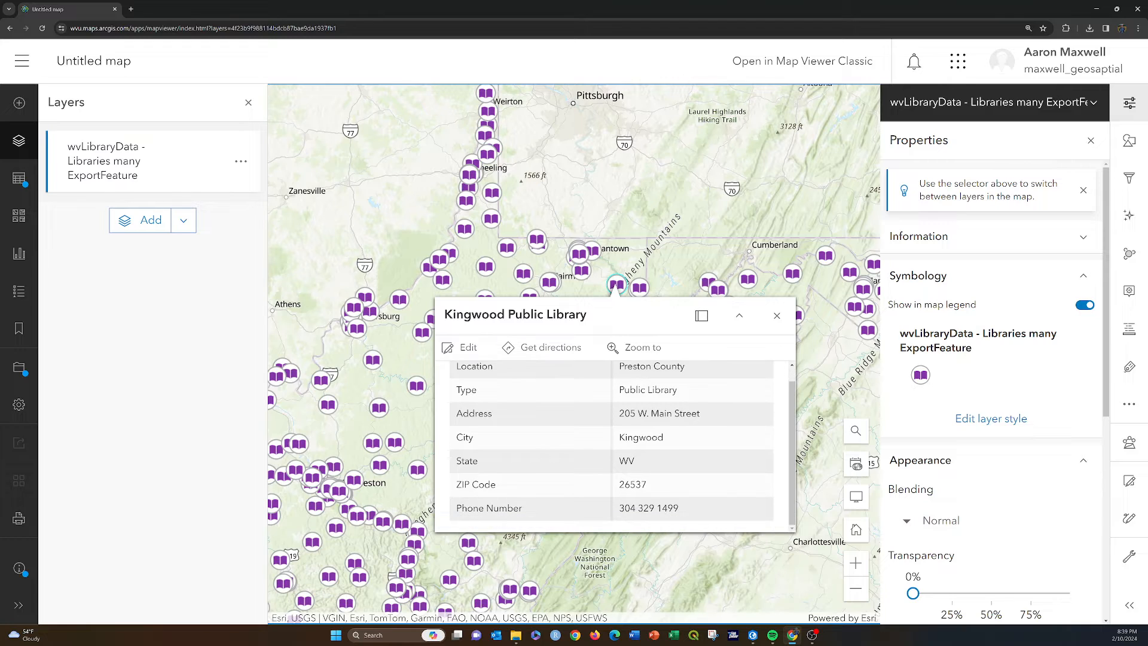
scroll(530, 371, up, 1)
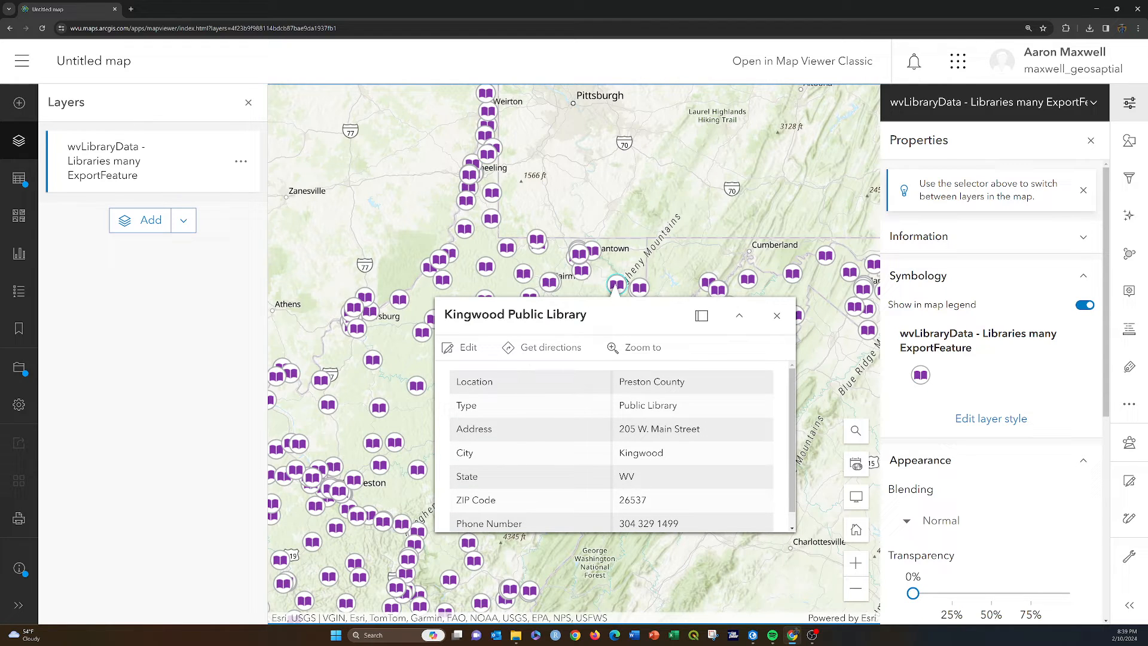
drag(453, 315, 618, 320)
scroll(487, 412, down, 1)
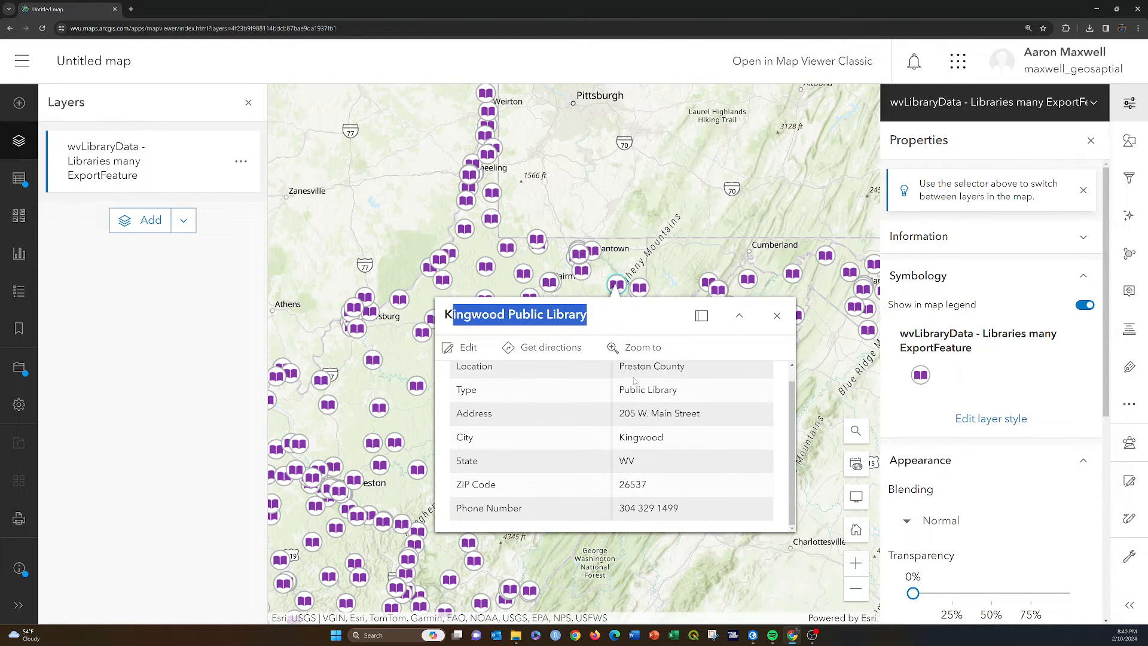
scroll(611, 445, up, 1)
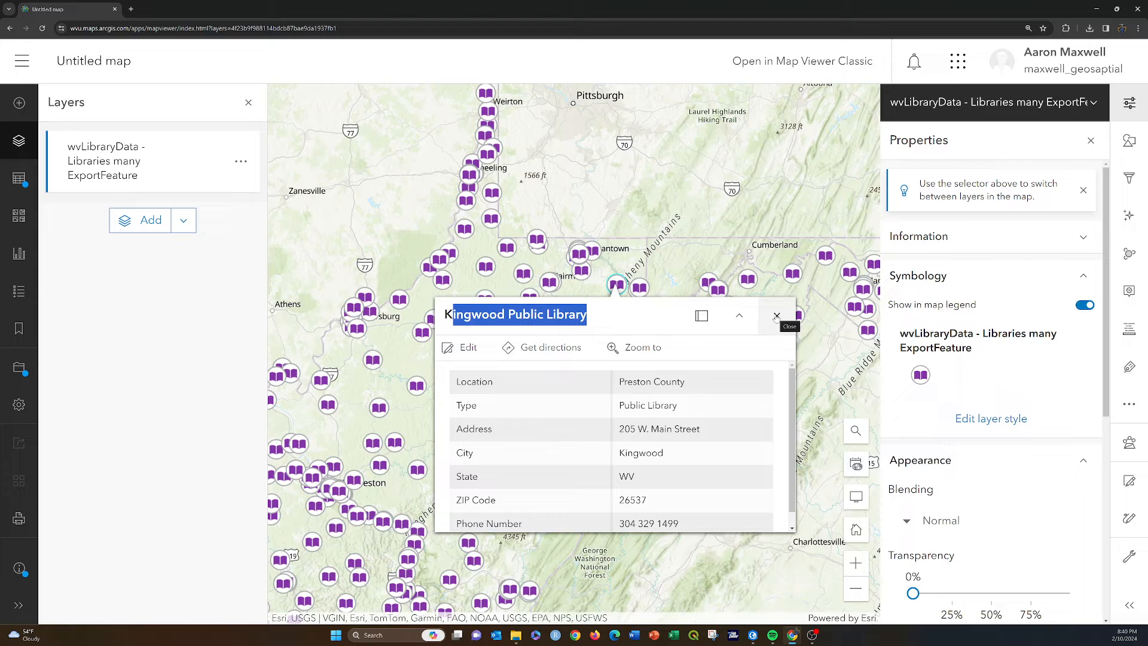
click(777, 316)
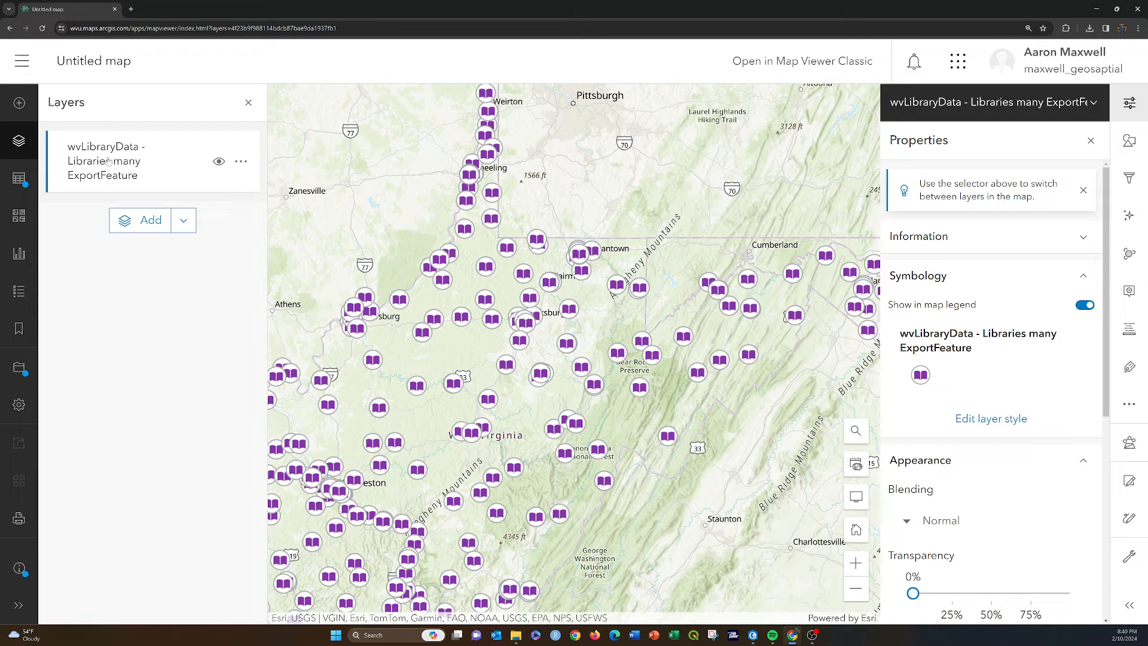
- Rename the wvLibraryData layer in the map as Libraries
click(241, 162)
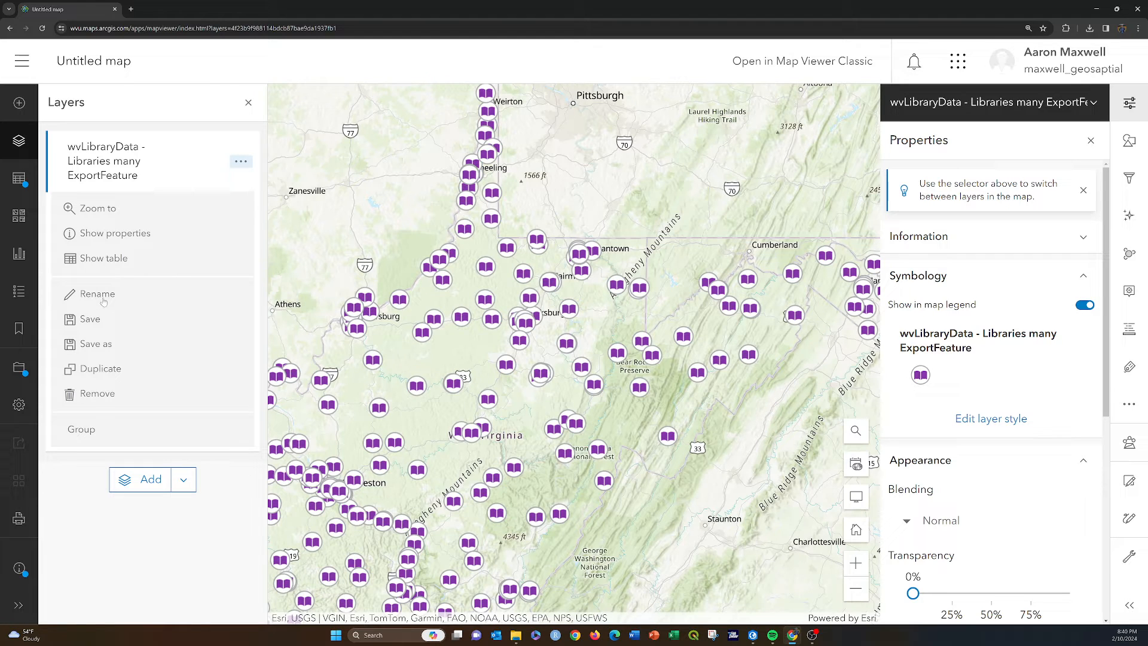
click(104, 299)
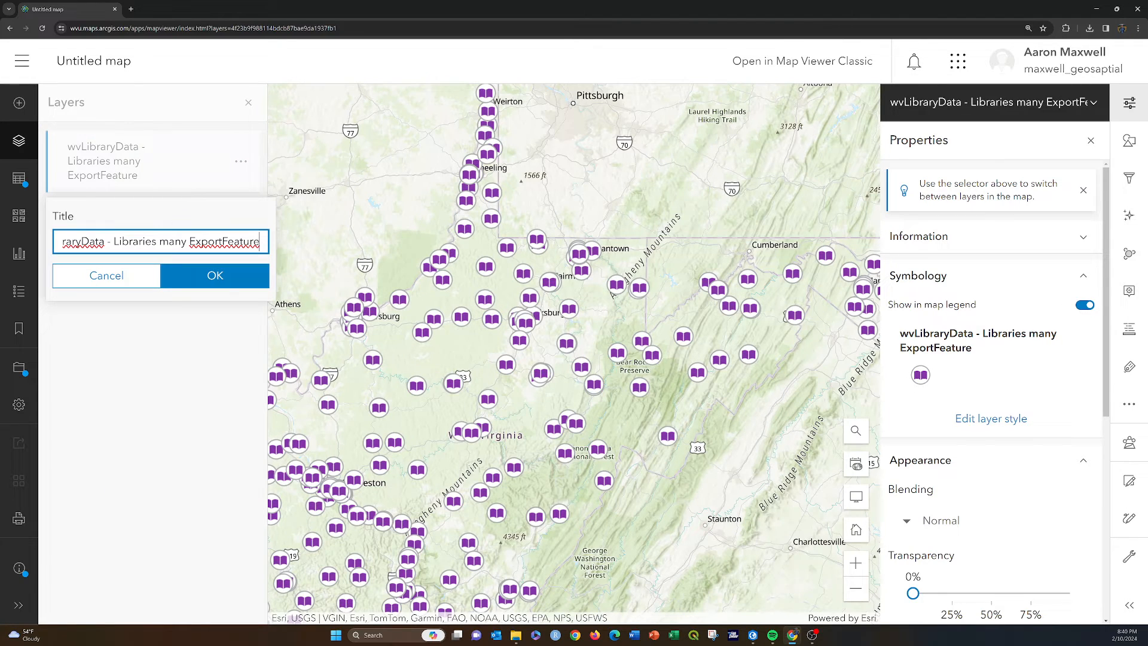
key(ctrl+a)
key(BackSpace)
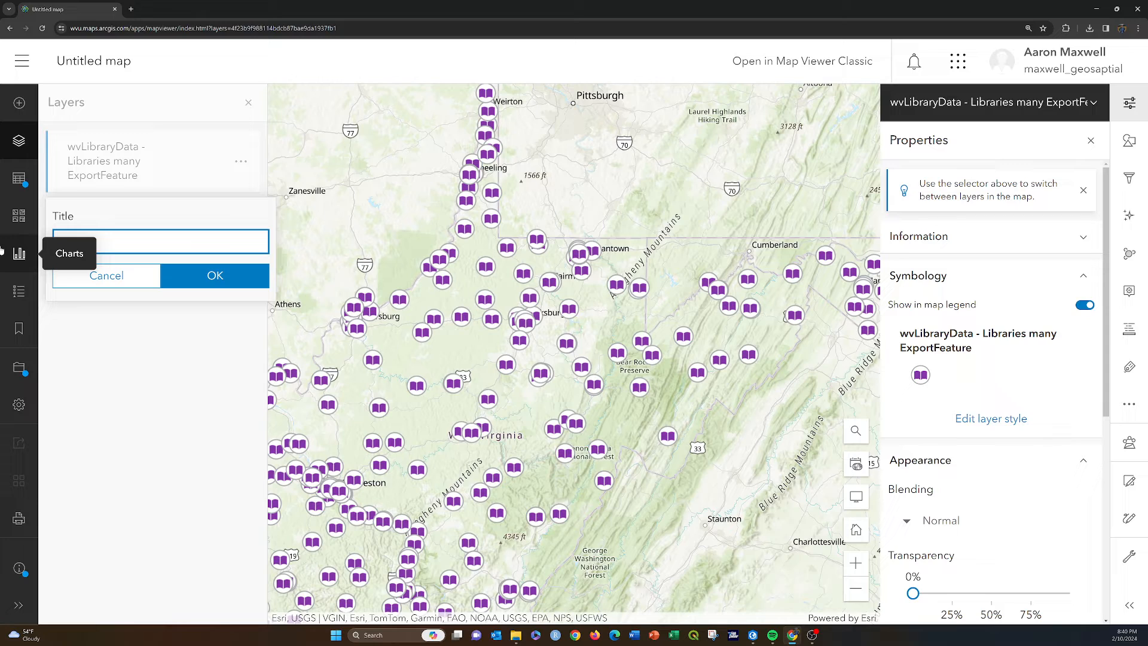
text(Libraries)
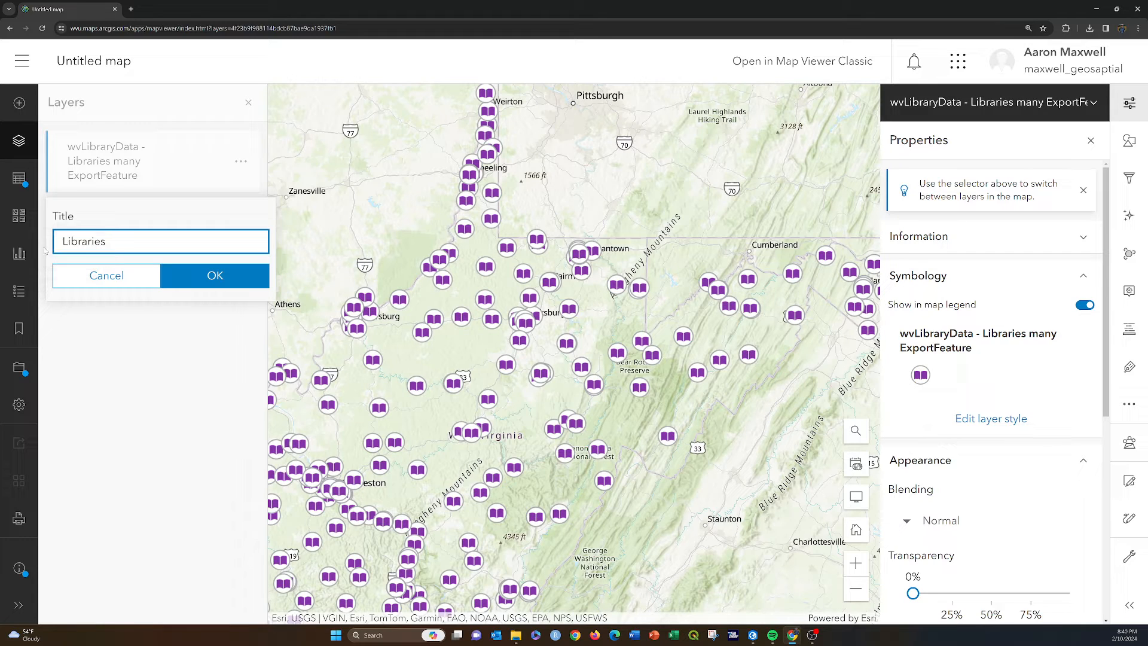
click(211, 276)
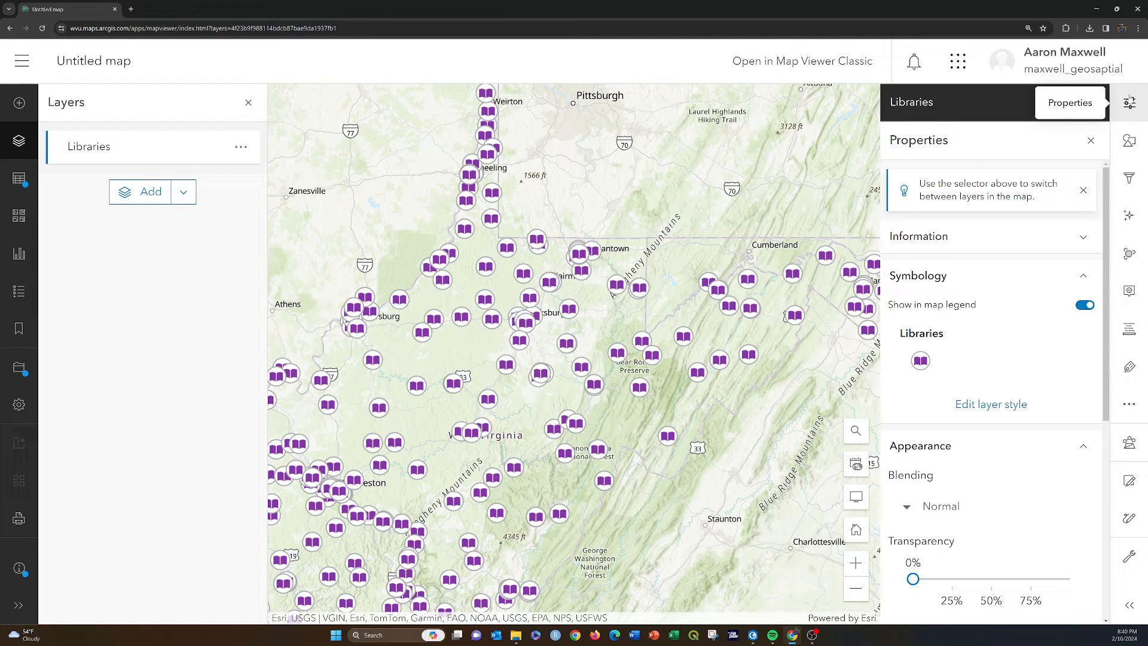
- Open the form configuration for the Libraries layer and add all related records to the form
click(1127, 405)
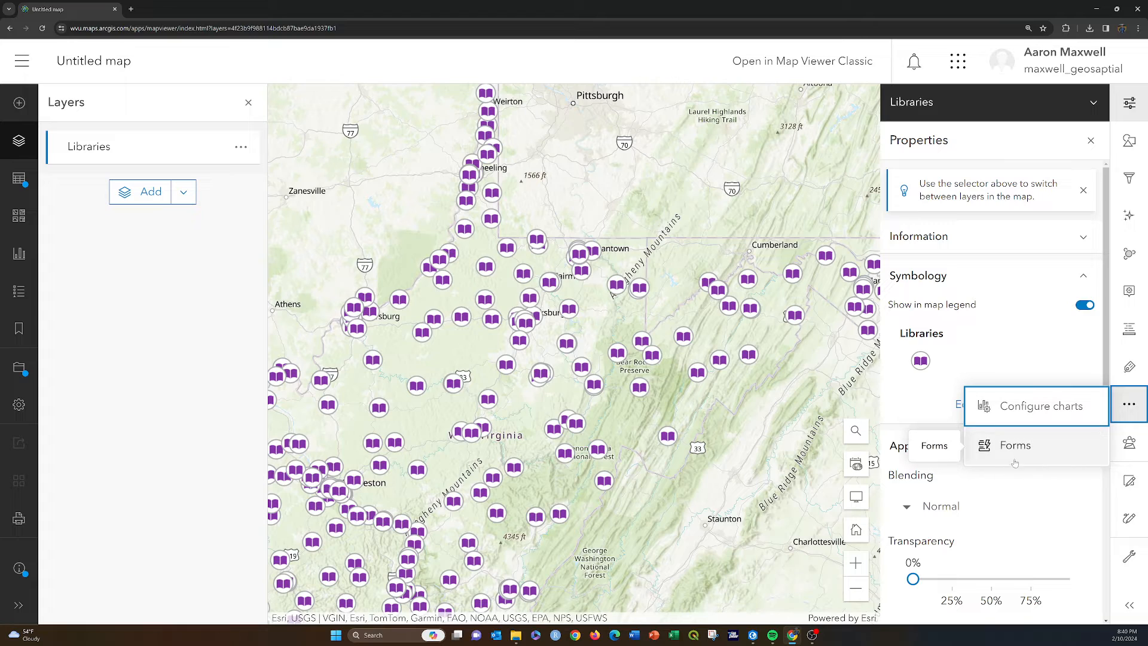
click(1129, 407)
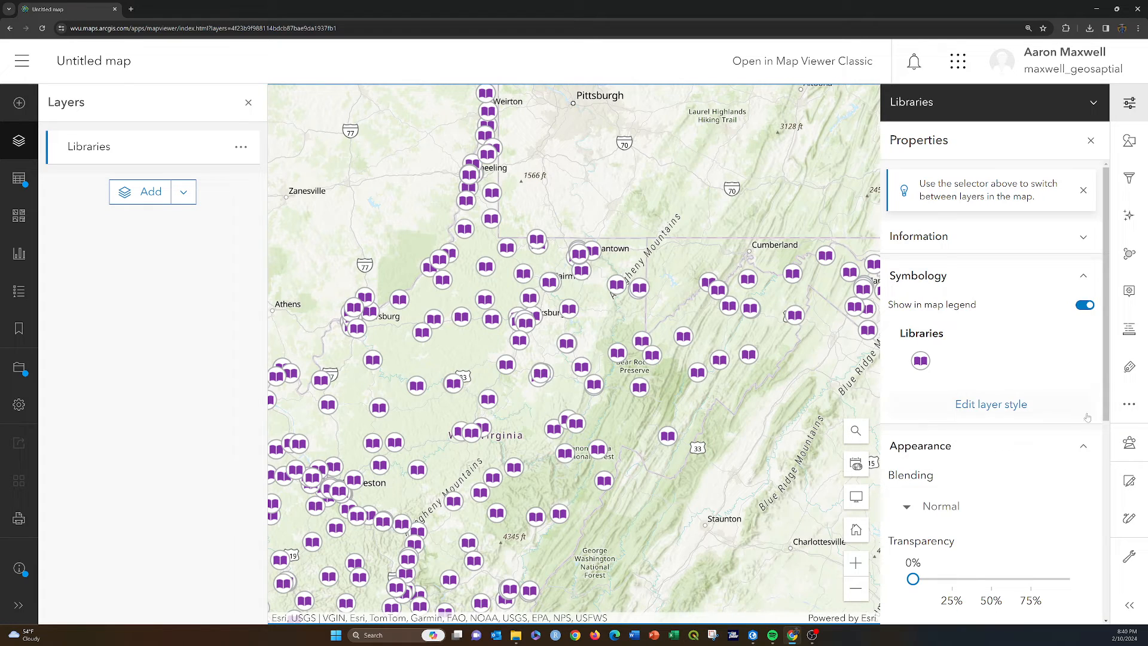
click(1129, 404)
click(1026, 445)
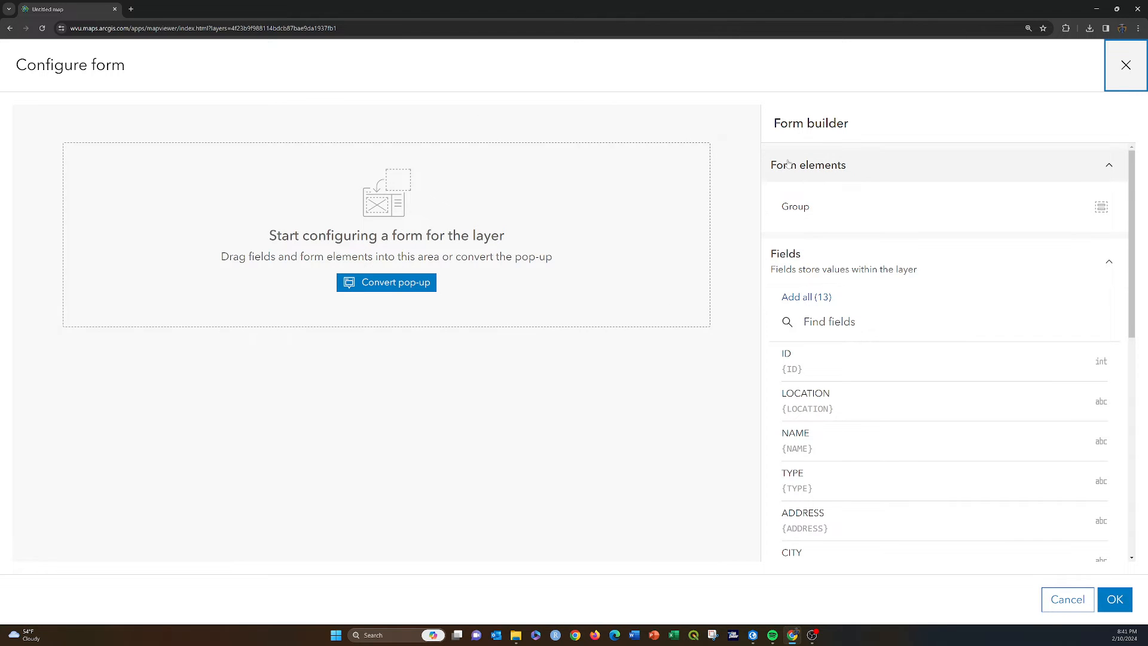
scroll(992, 276, down, 8)
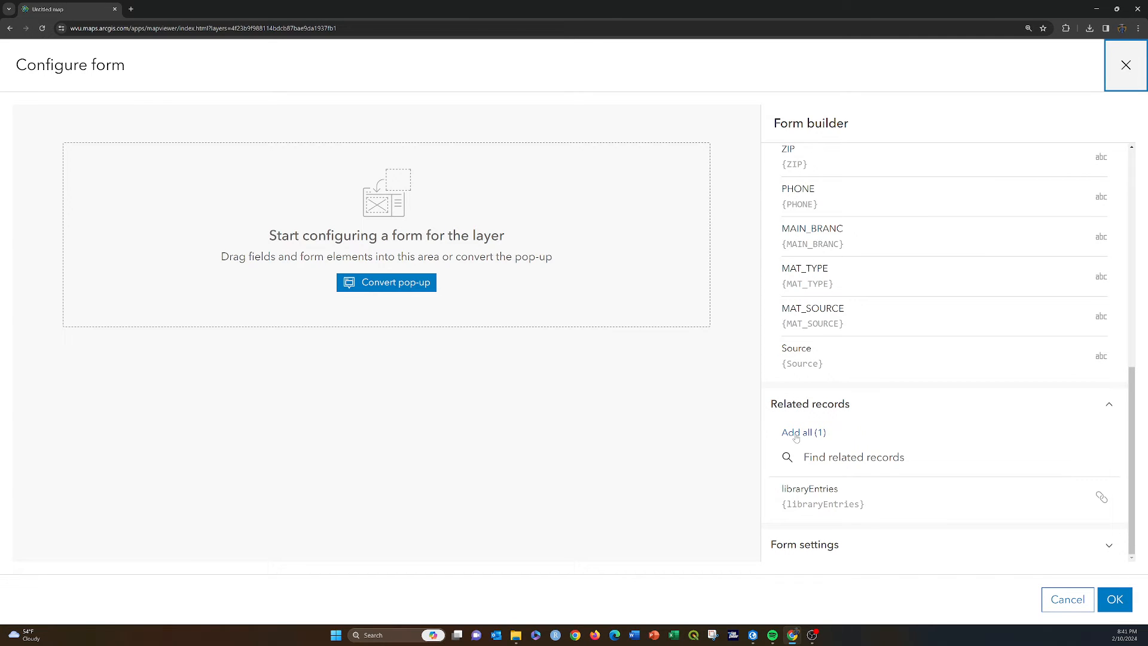
click(796, 437)
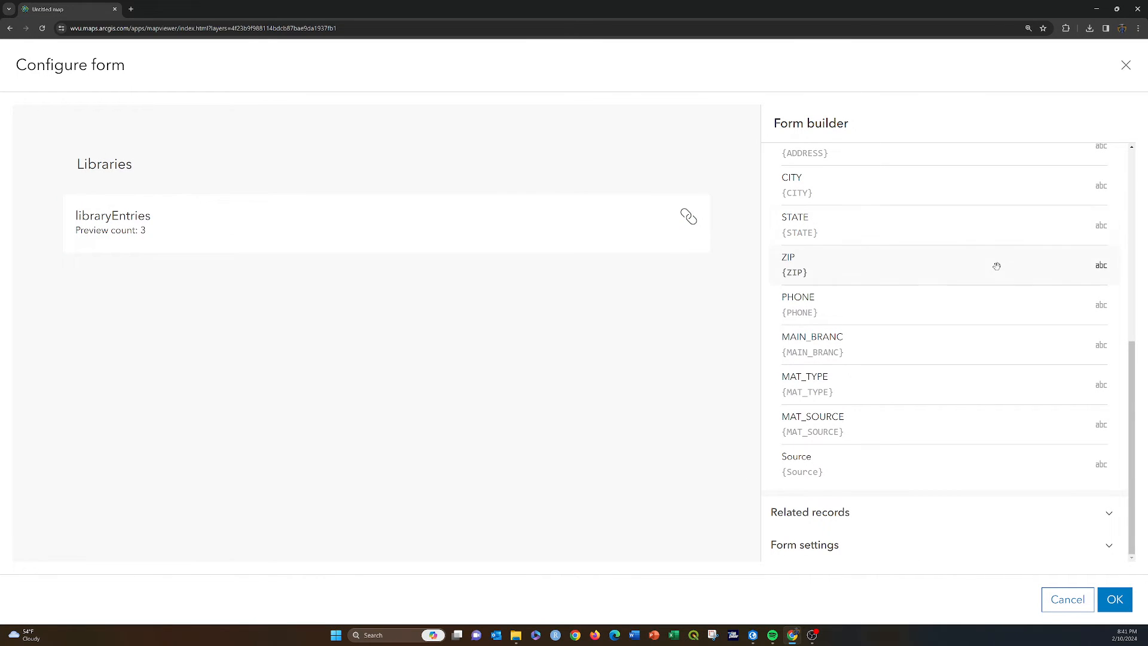
- Set the display name of the form's libraryEntries element to Library Data Collection and accept the form
scroll(998, 256, up, 4)
scroll(998, 256, up, 2)
scroll(996, 257, down, 6)
click(103, 221)
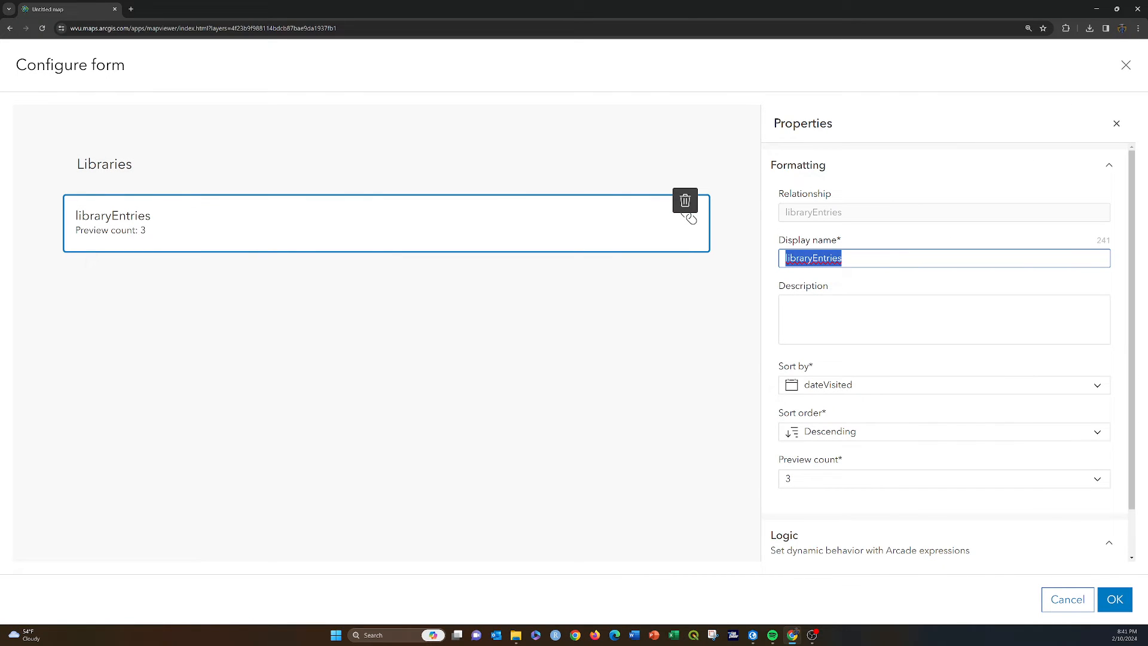
key(BackSpace)
text(library)
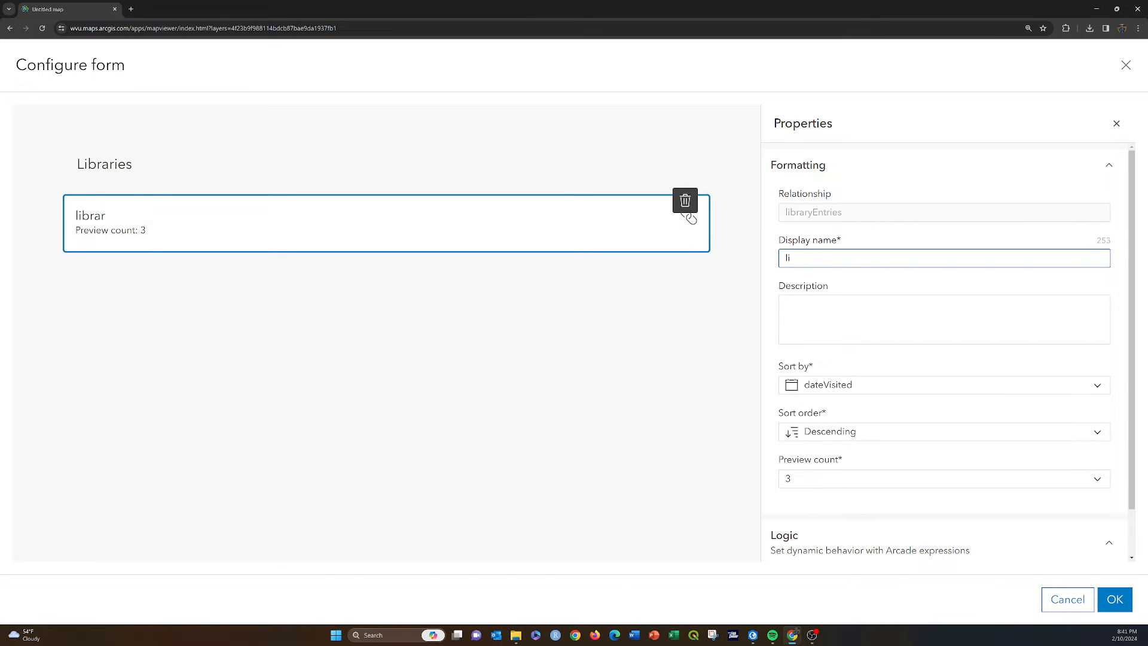
key(BackSpace)
key(BackSpace)
text(Library Data Collection)
click(911, 203)
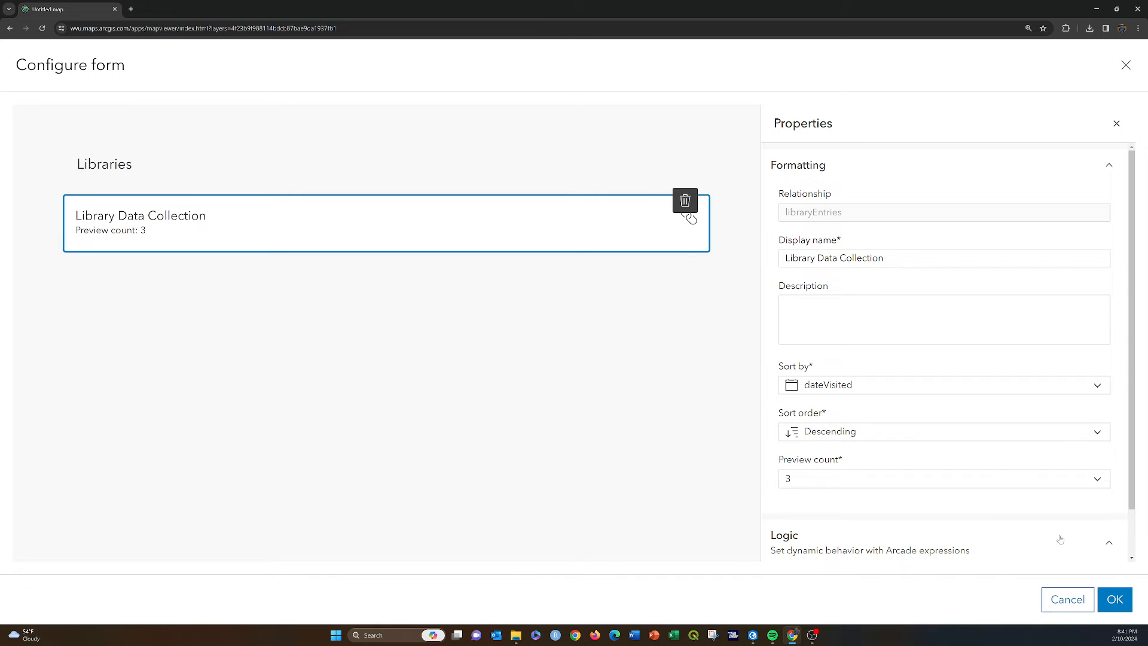
click(1113, 601)
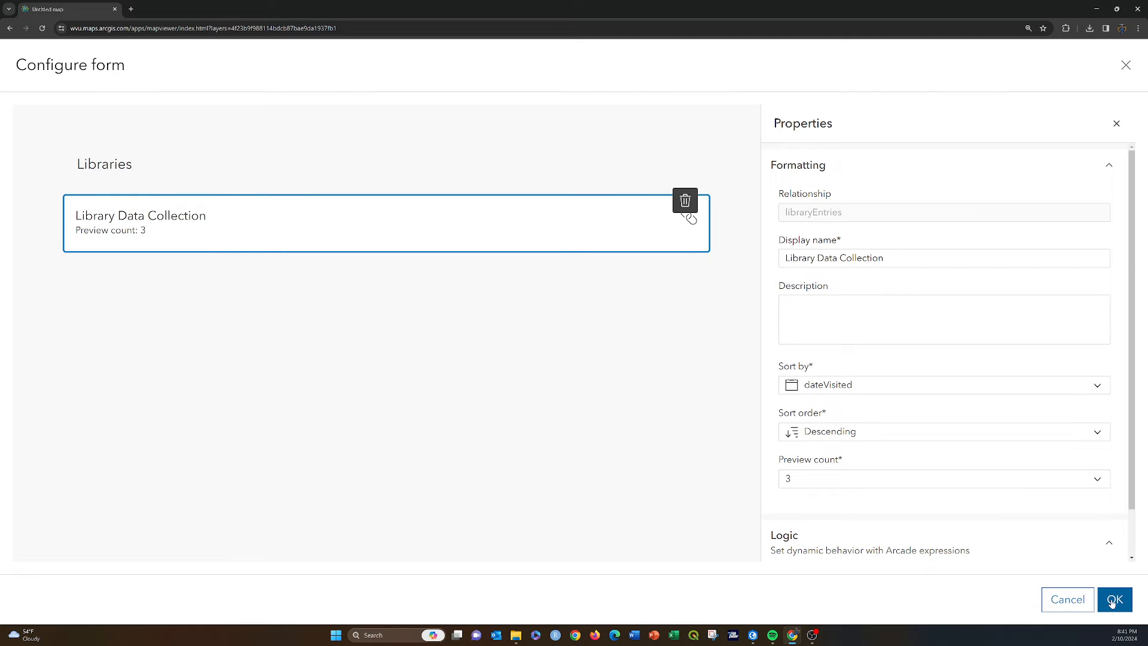
click(1115, 598)
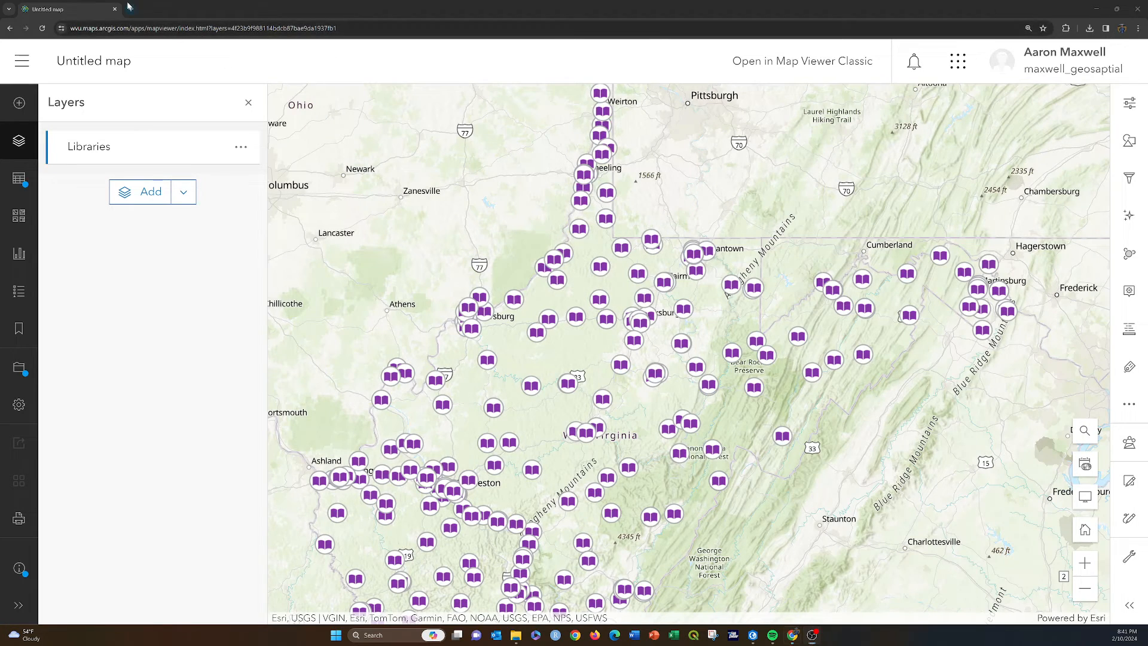
- Search the web for kingwood public library in a new browser tab
key(ctrl+t)
click(180, 28)
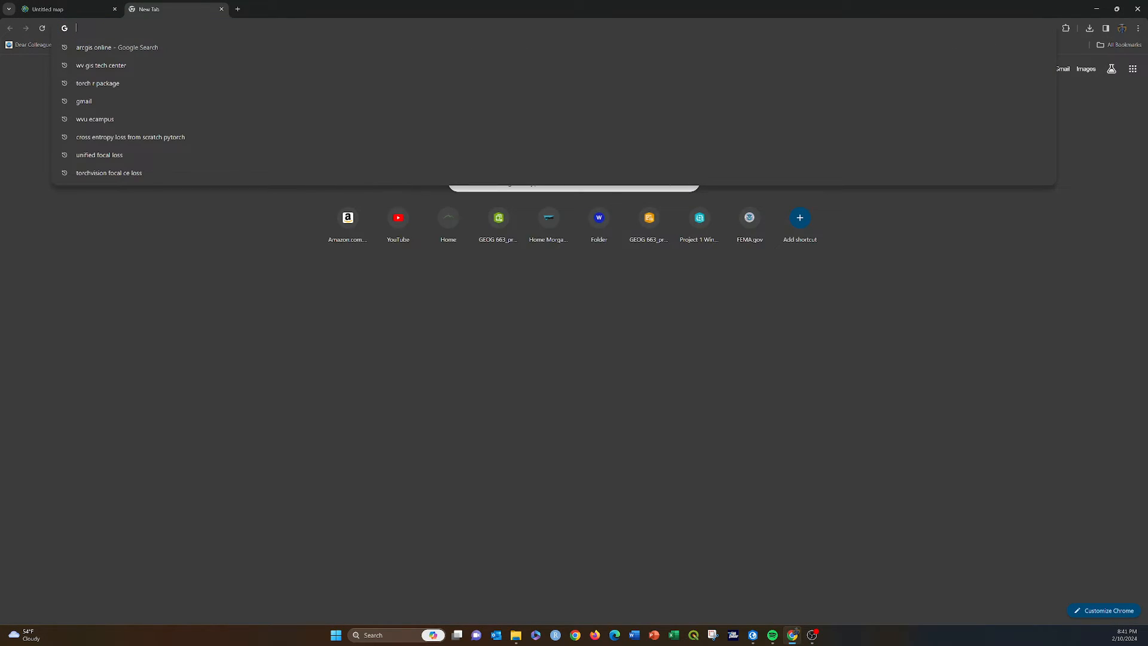
text(kingwood)
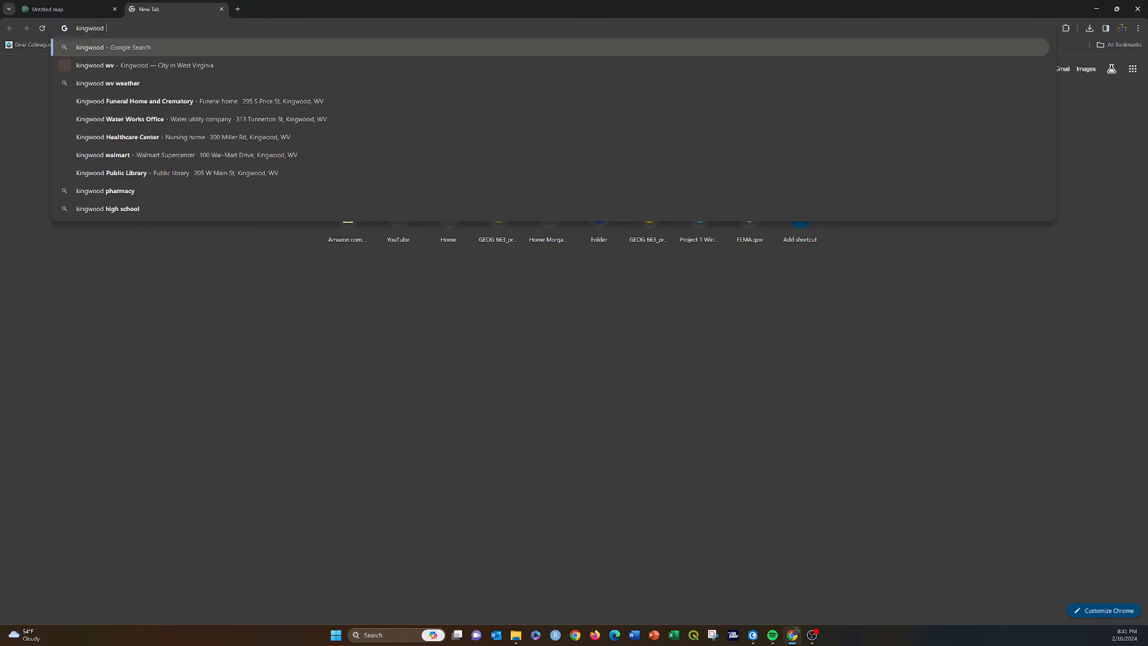
text( public )
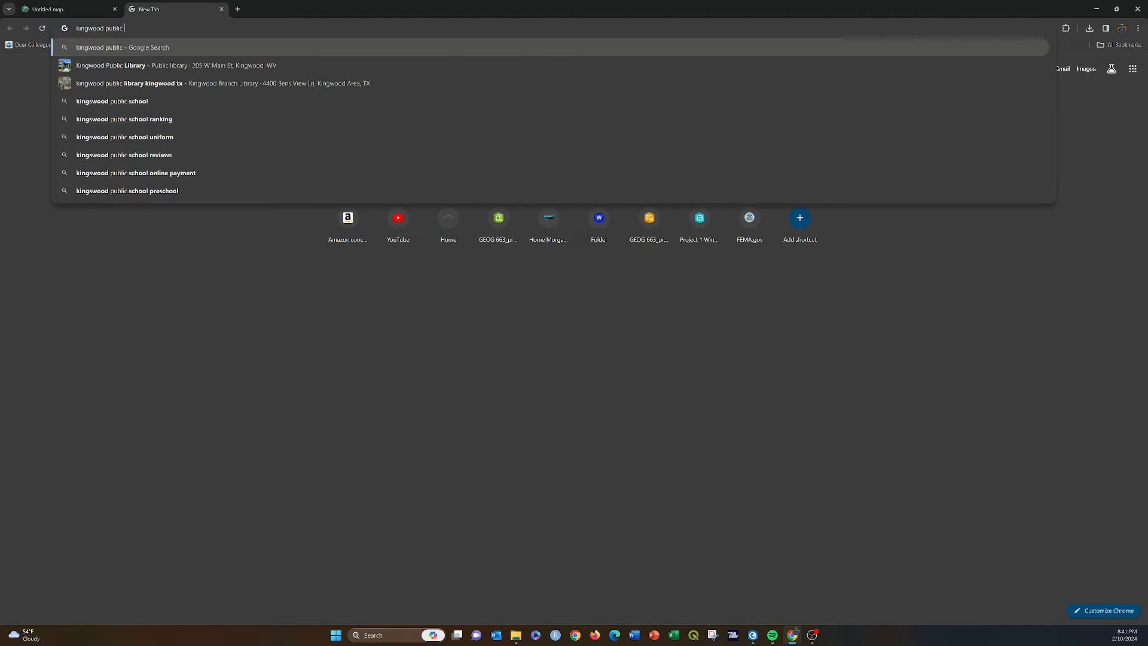
text(library)
key(Return)
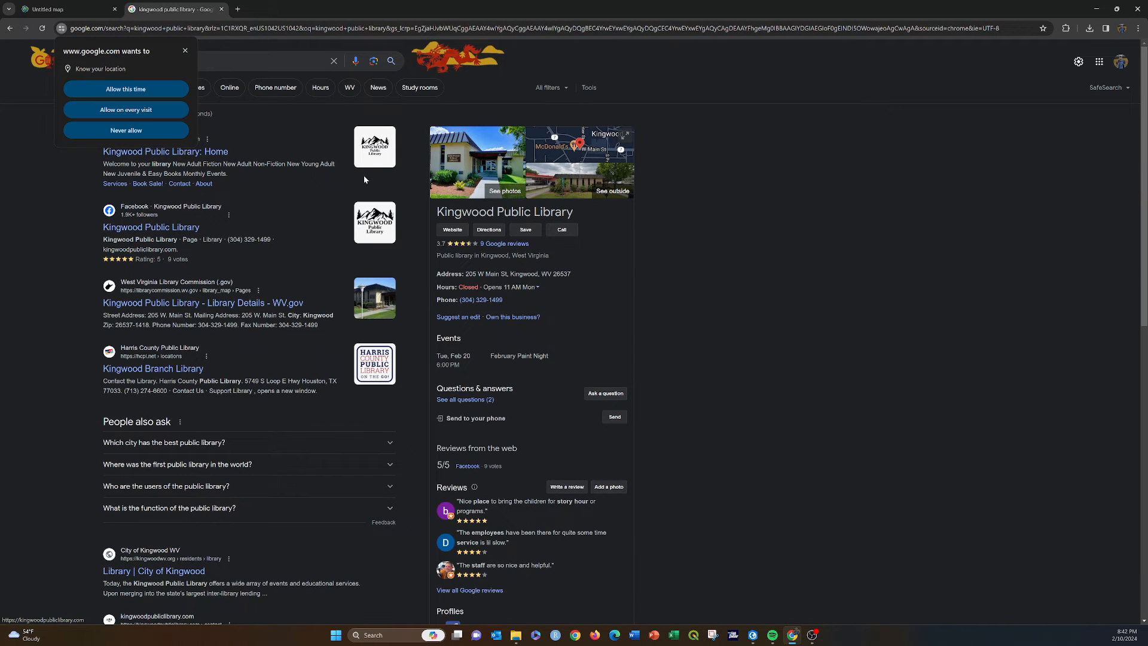
- Save the photo of the Kingwood Public Library entrance to the Desktop as 2021-06-16.jpg and close the photo viewer
click(453, 179)
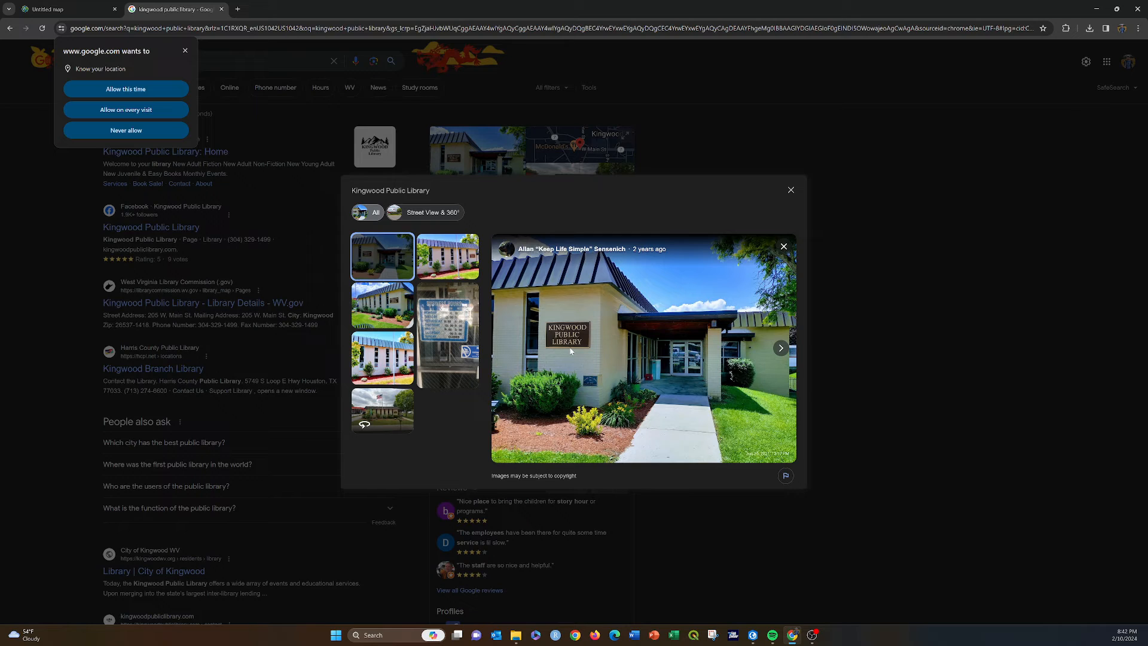
right_click(601, 313)
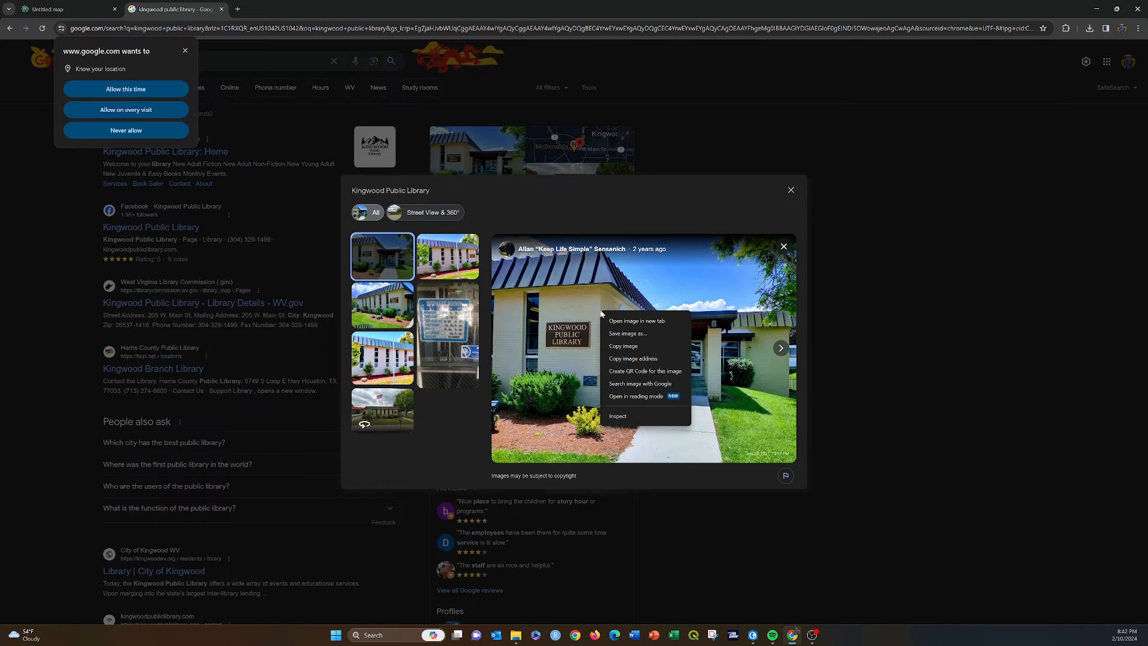
click(630, 335)
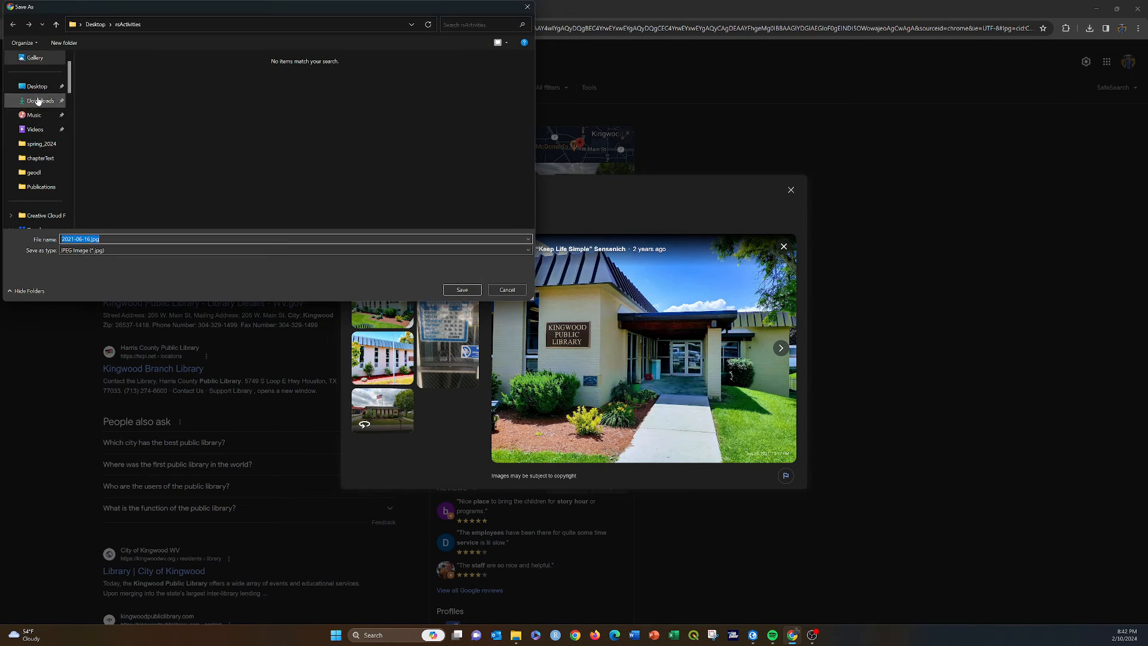
click(38, 87)
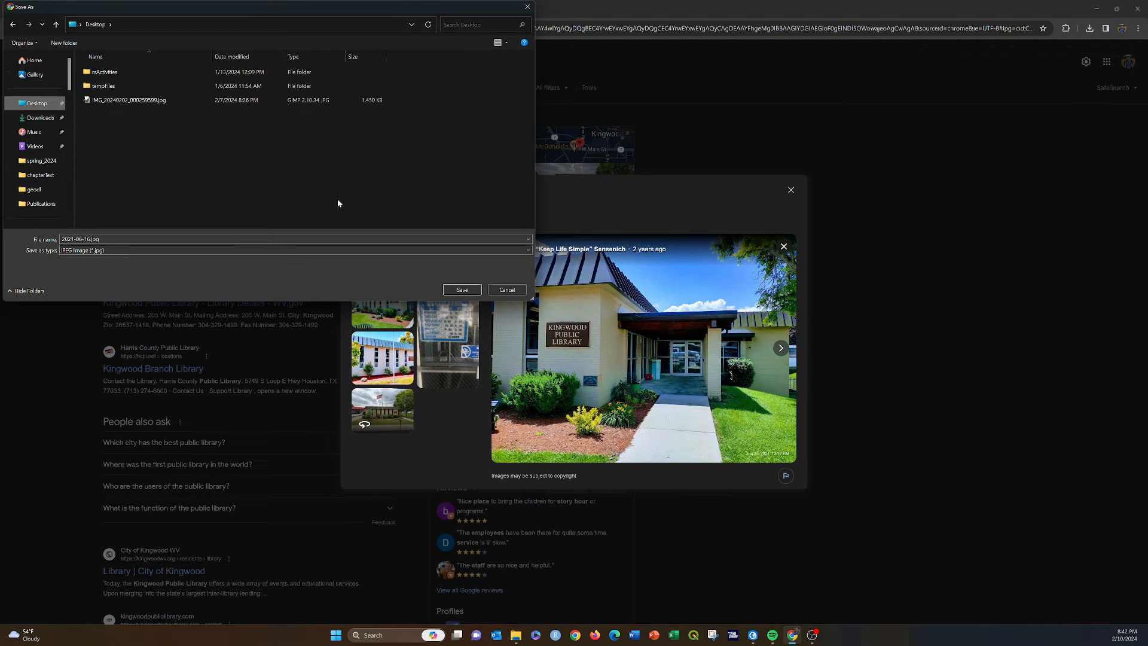
click(462, 290)
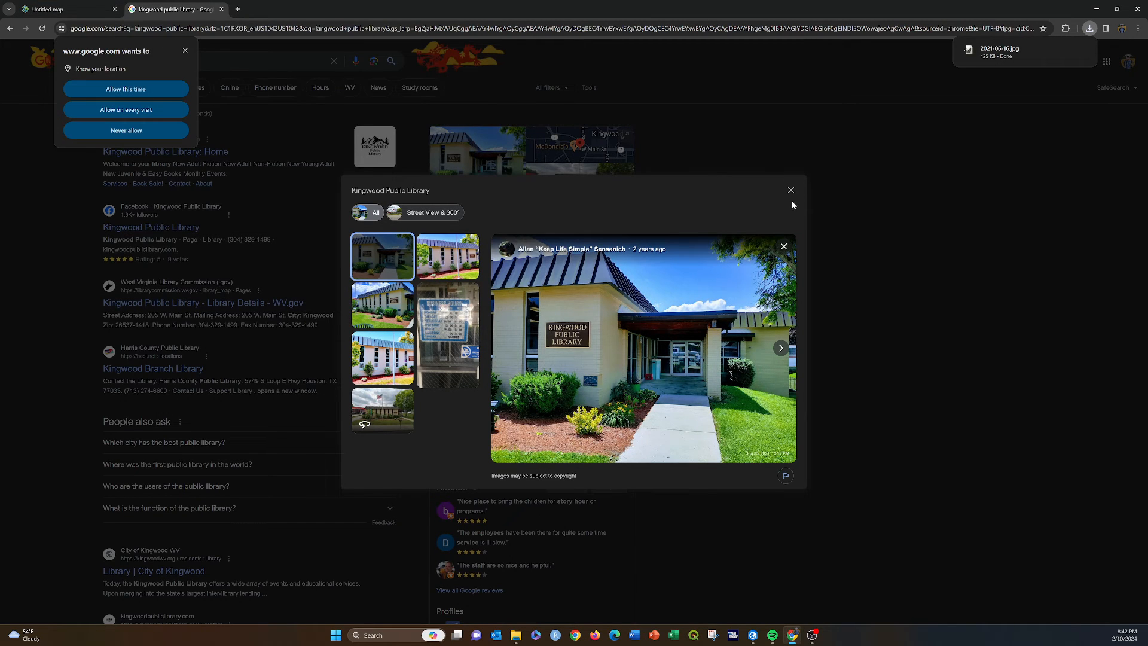
click(790, 190)
- Return to the map's browser tab and start saving the map with the title libraryMap
click(48, 9)
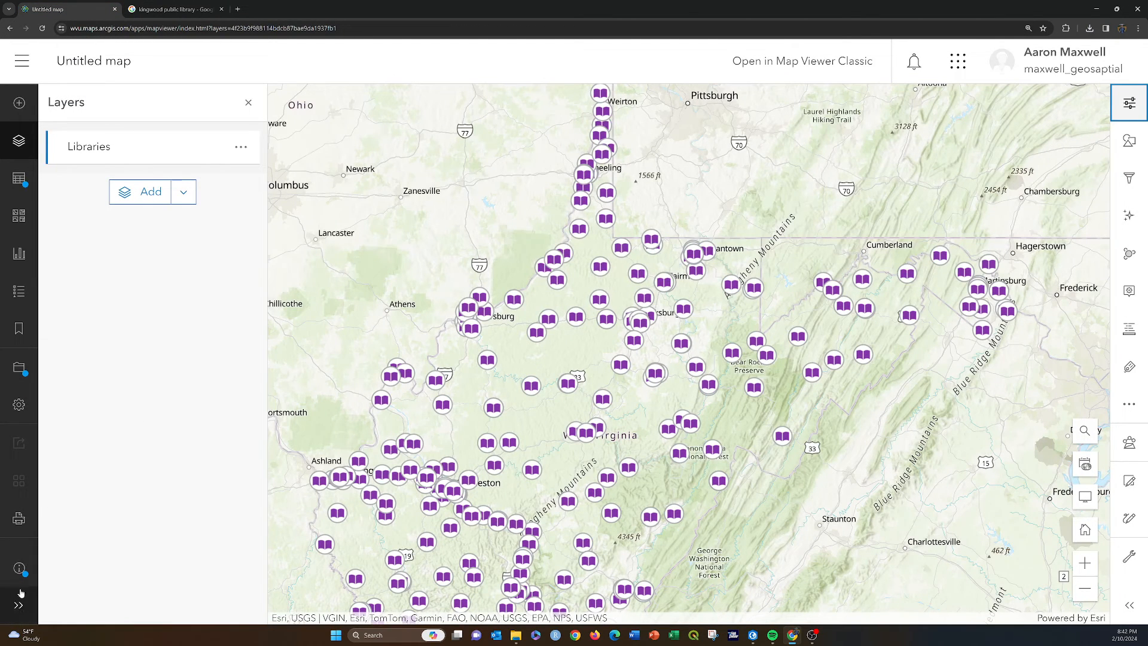
click(19, 367)
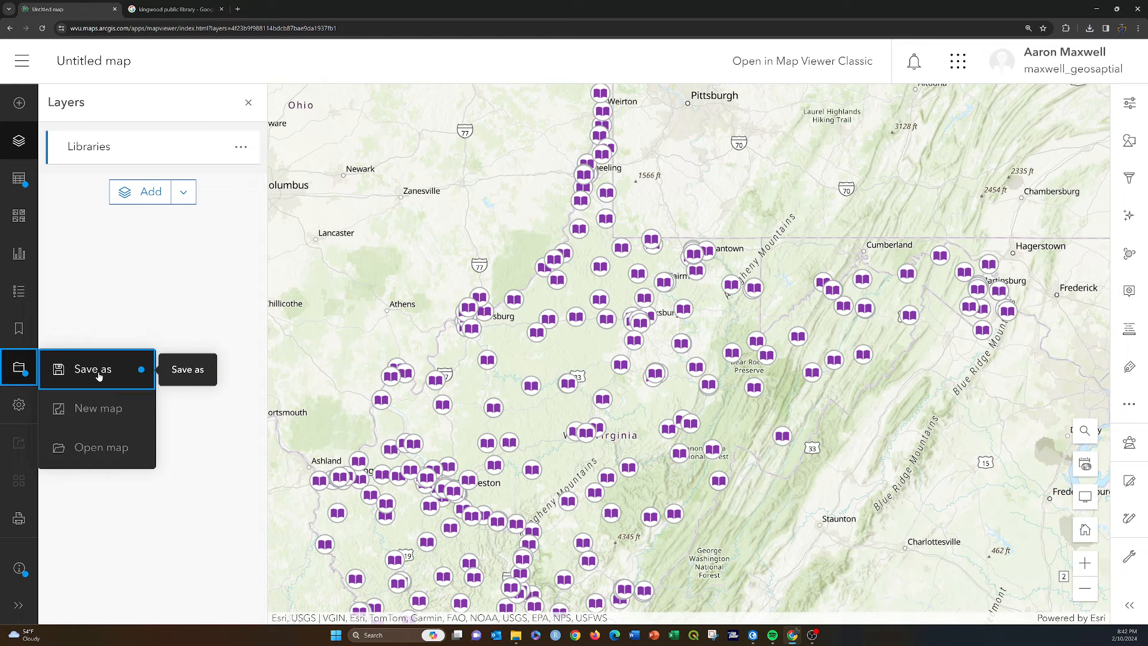
click(138, 370)
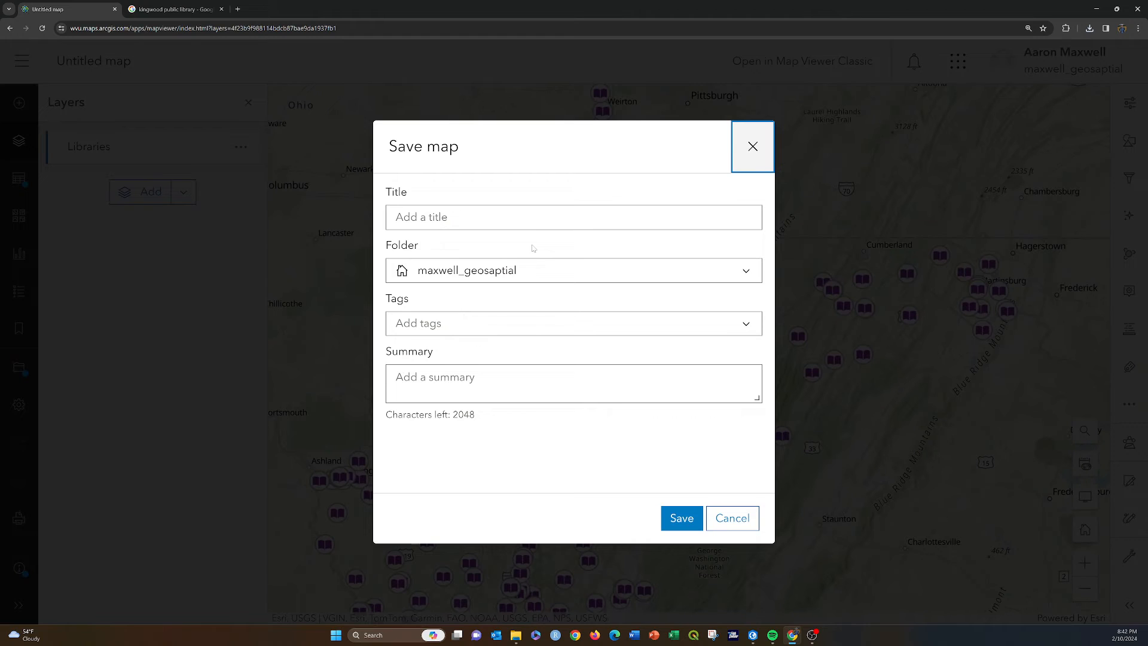
click(490, 217)
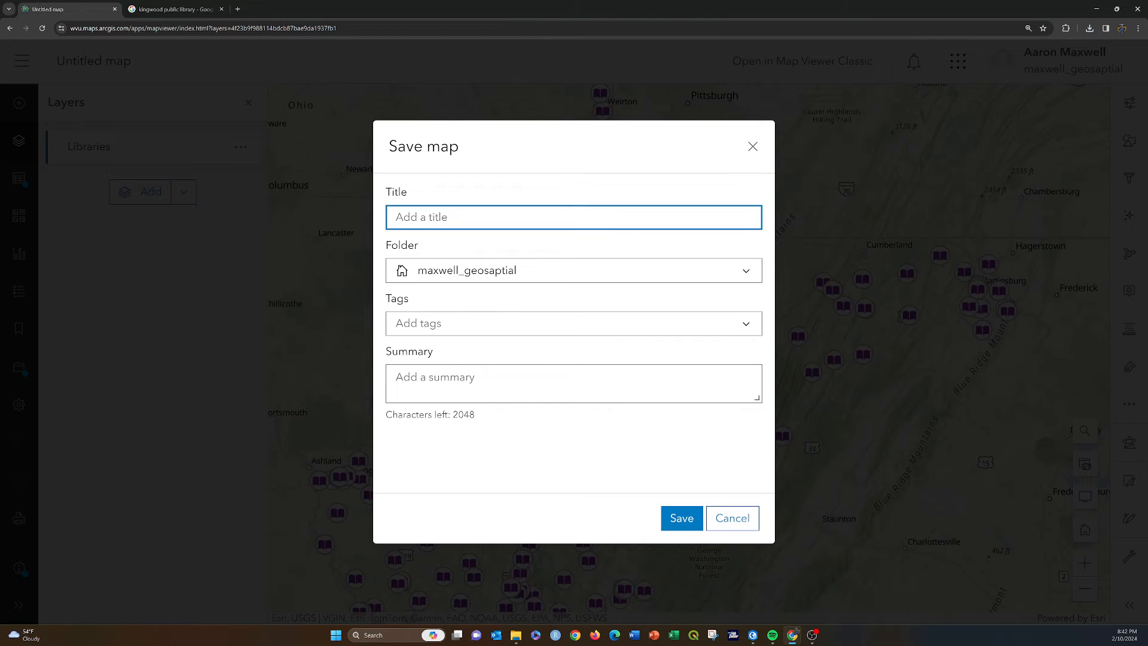
text(libraryMap)
- Add the tags library and web gis to the map and save it
click(422, 313)
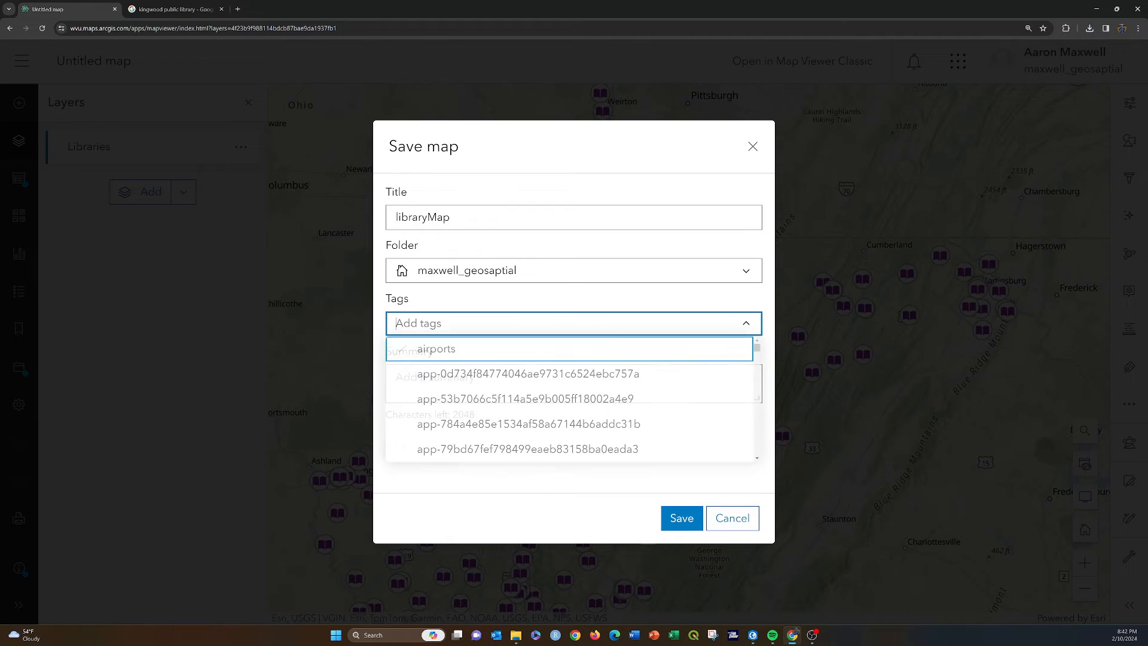
text(library)
key(Return)
text(webgis)
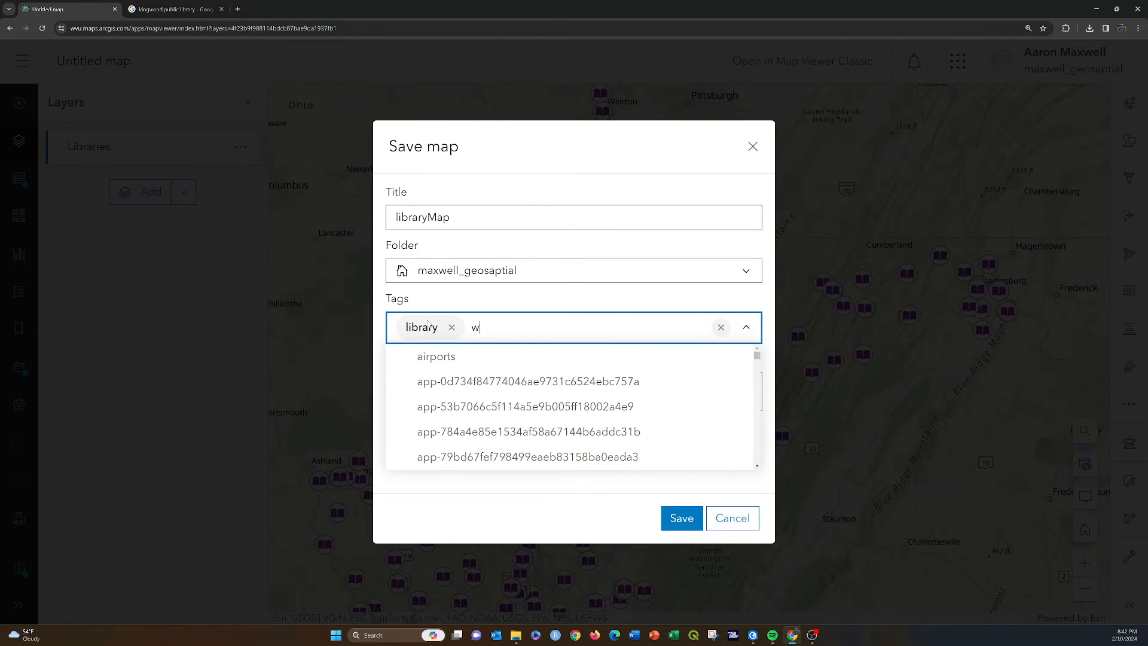
key(BackSpace)
text(gis)
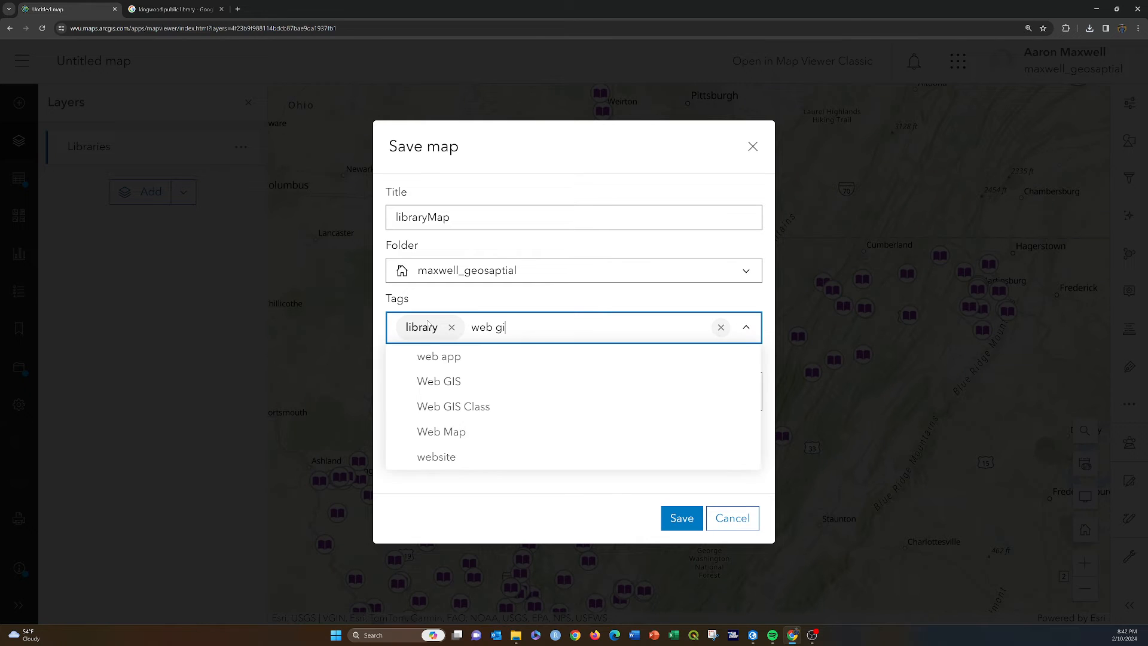
key(Return)
key(Escape)
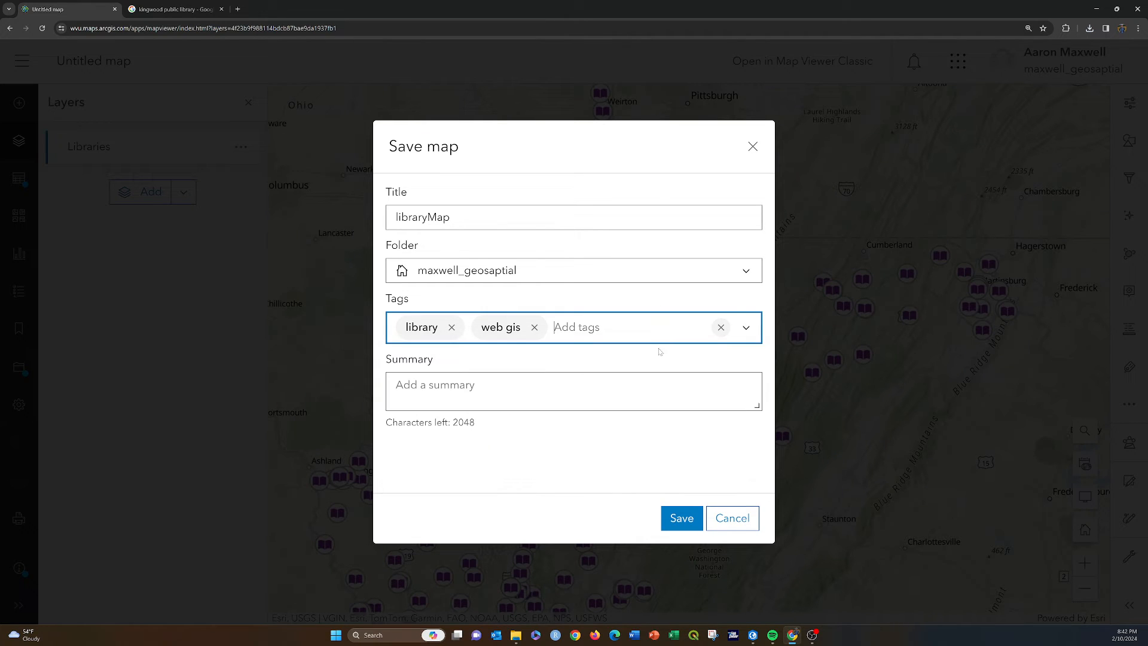
click(680, 518)
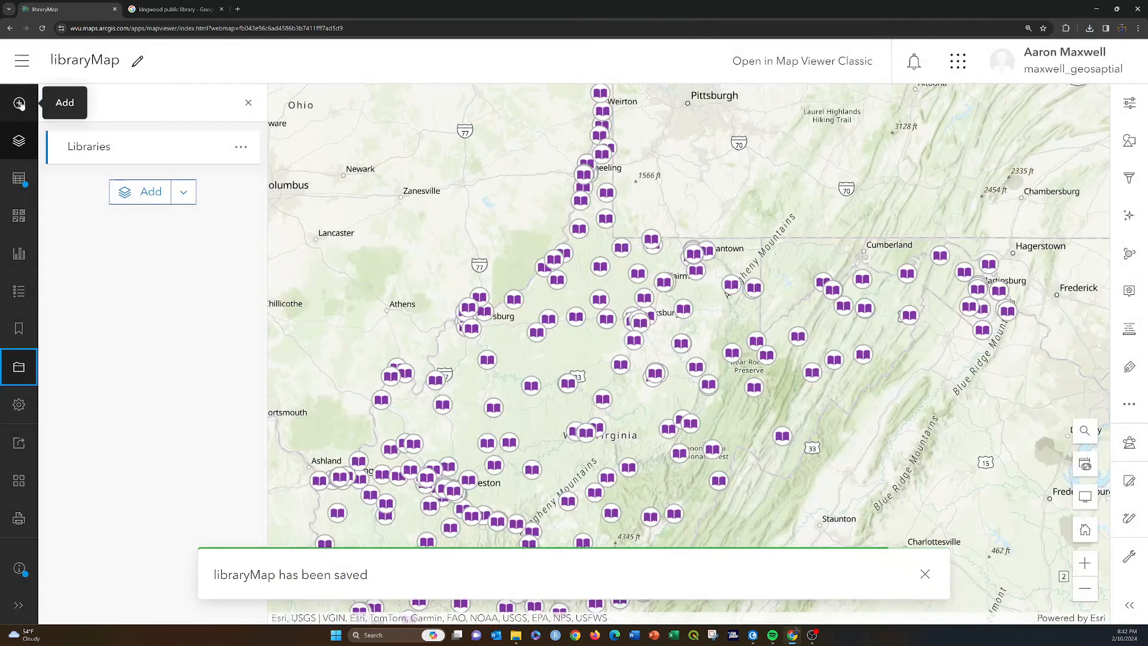
- Open the wvLibraryData feature layer from the content and display the field list of its libraryEntries table
click(22, 61)
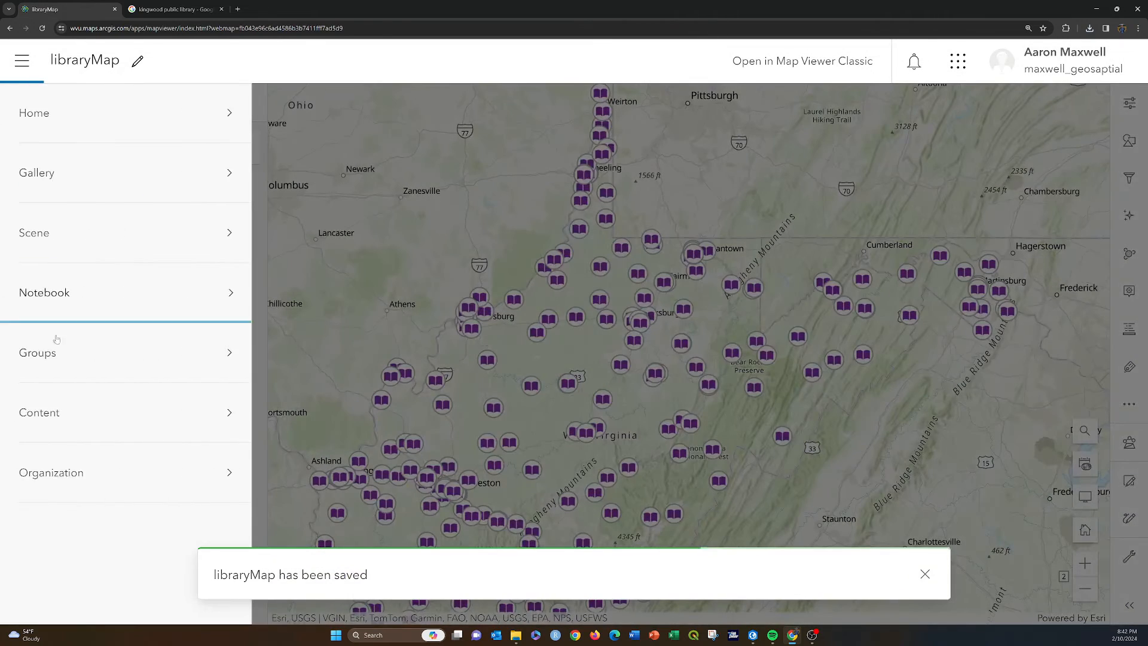
click(59, 407)
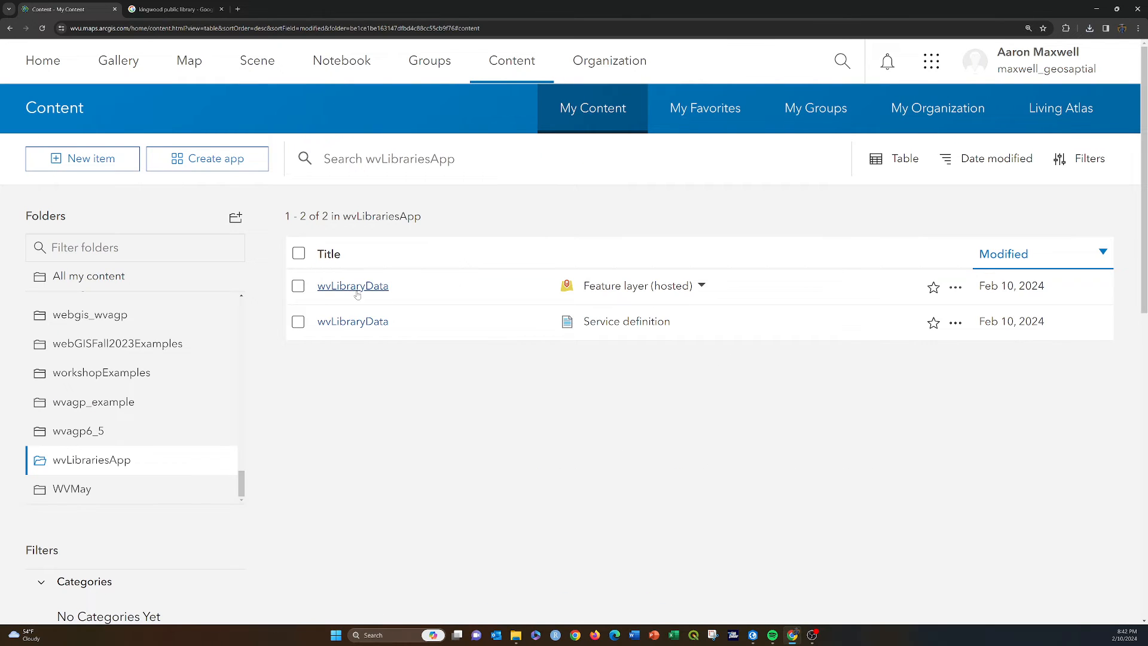
click(357, 293)
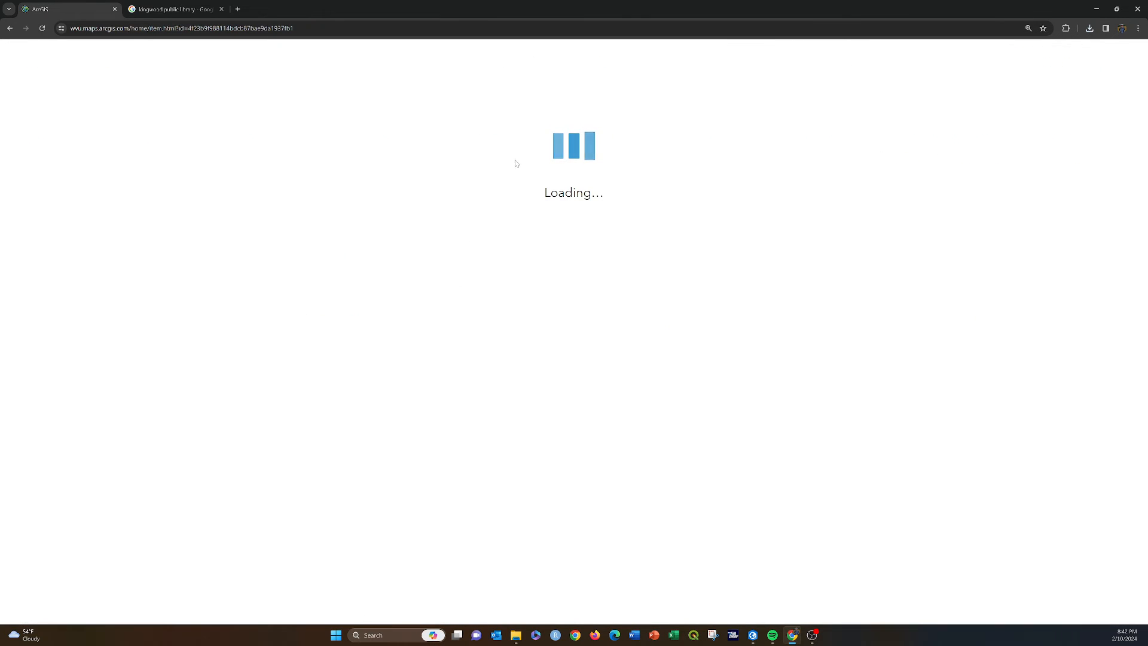
scroll(362, 251, down, 3)
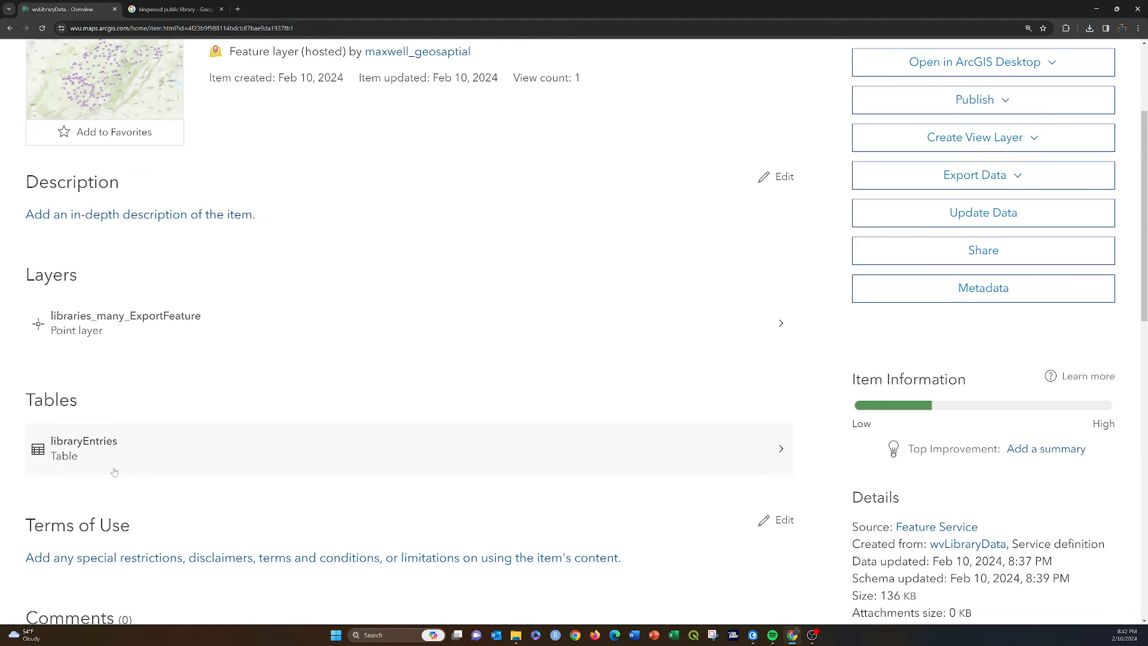
click(66, 450)
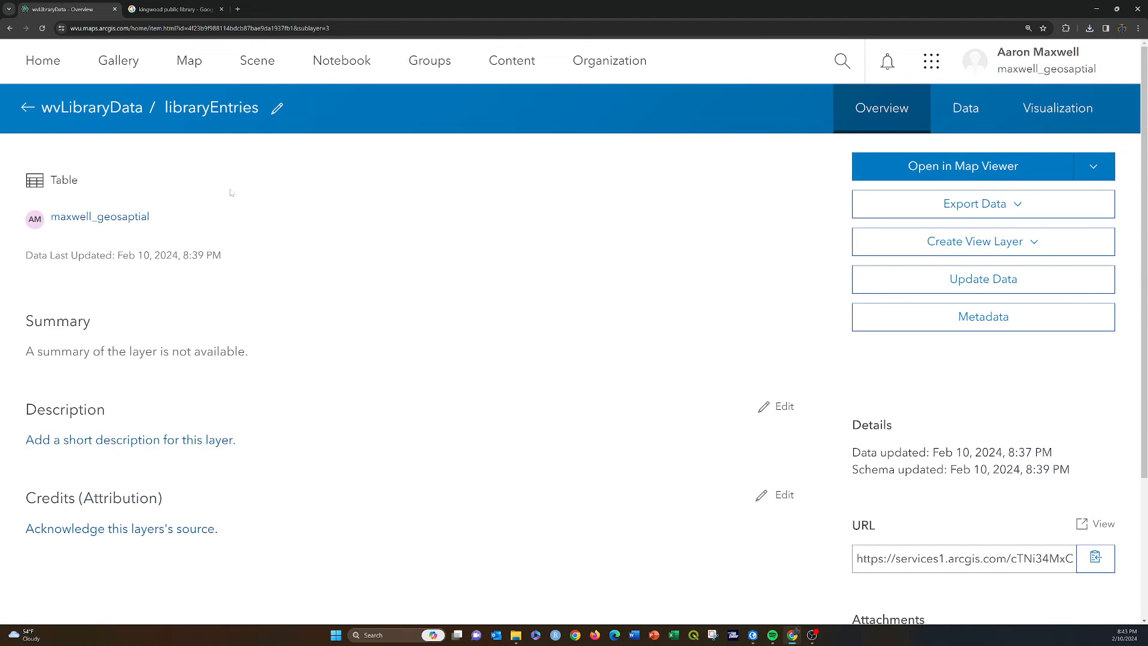
click(969, 118)
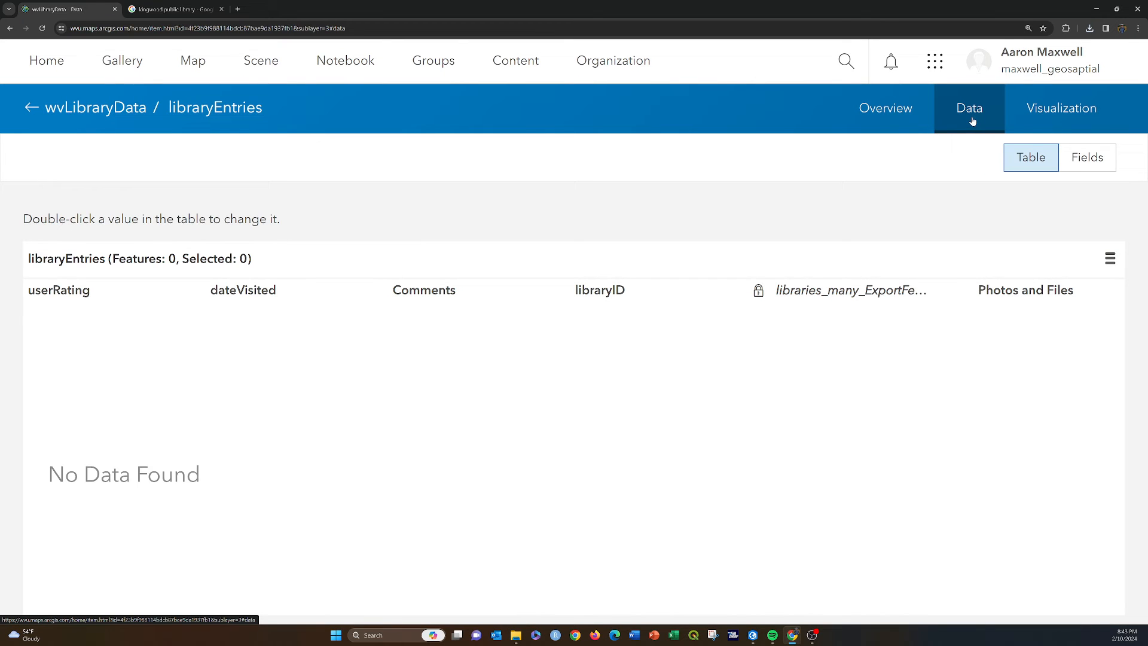
click(1096, 164)
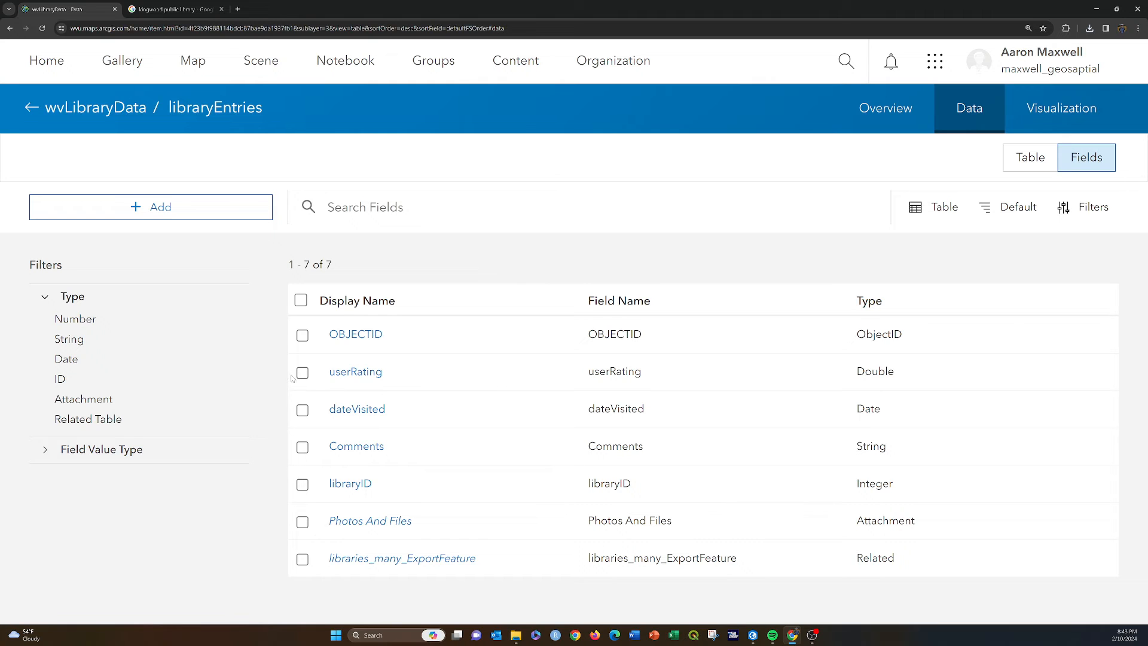
- Restrict the userRating field to values from a minimum of 0 to a maximum of 5 and close its settings
click(338, 375)
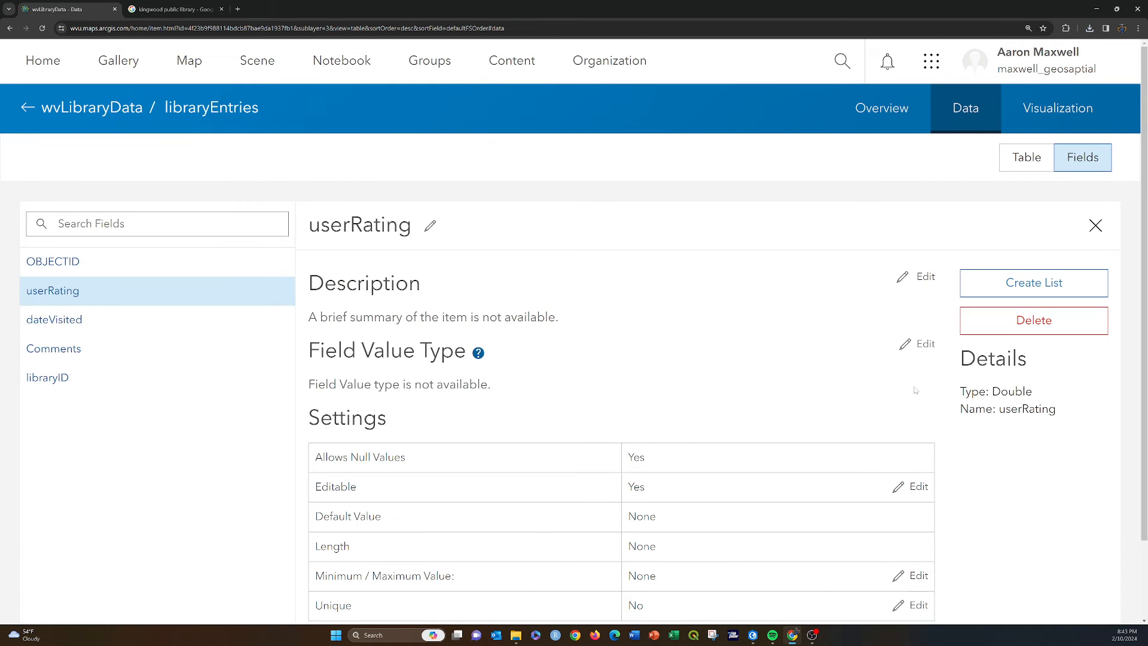
scroll(480, 481, down, 2)
click(916, 485)
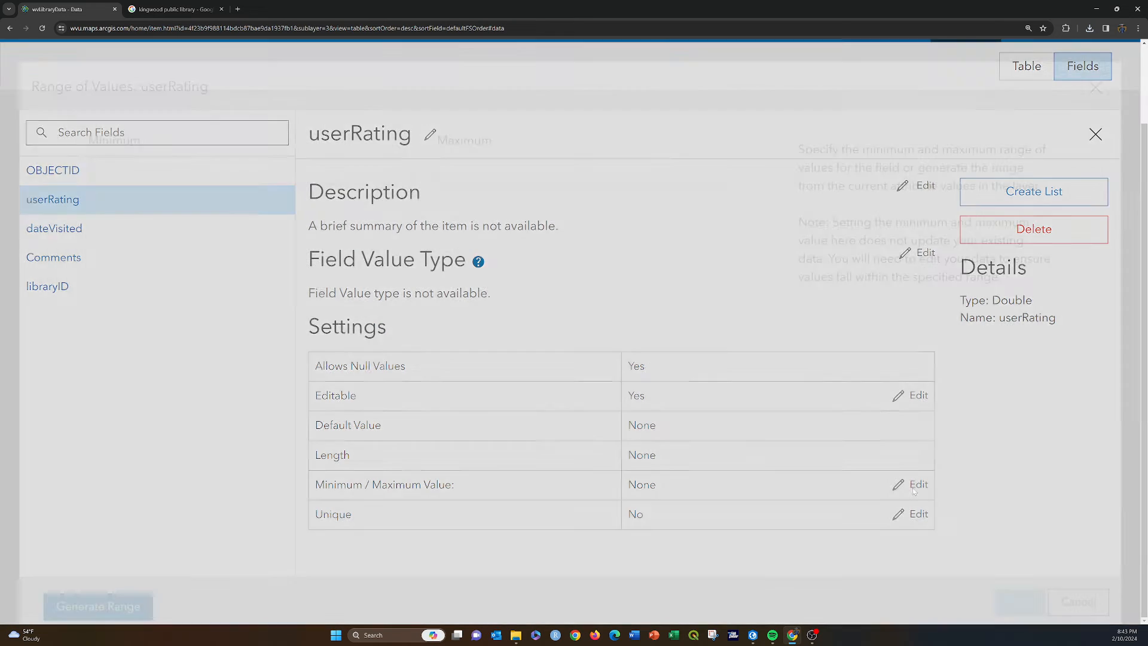
text(0)
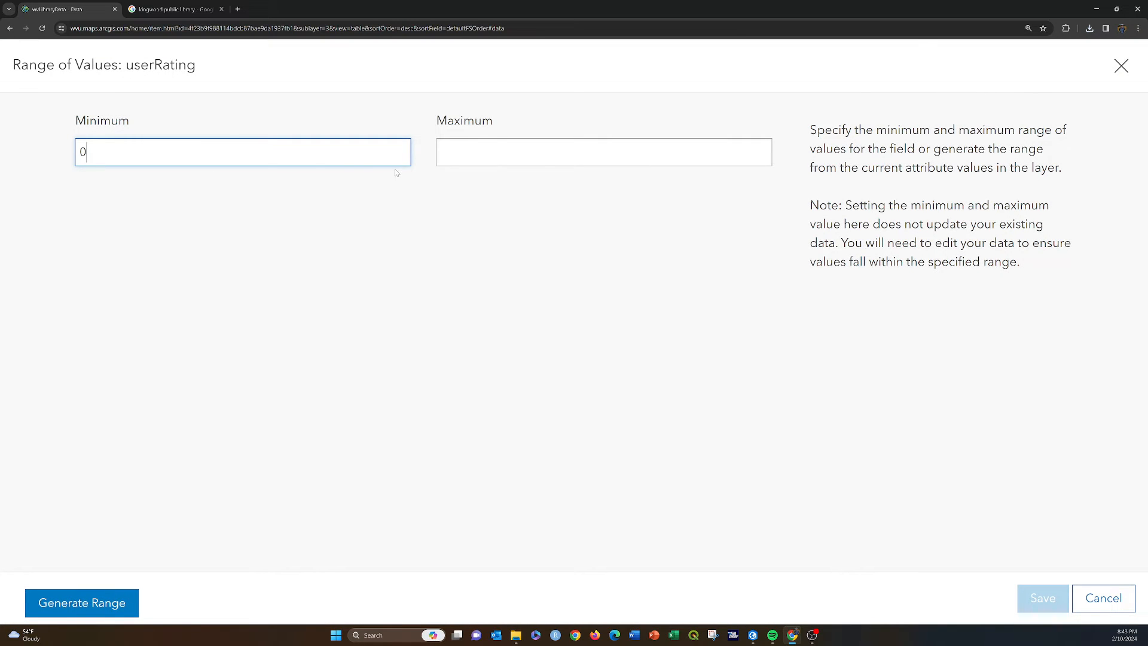
click(488, 157)
text(5)
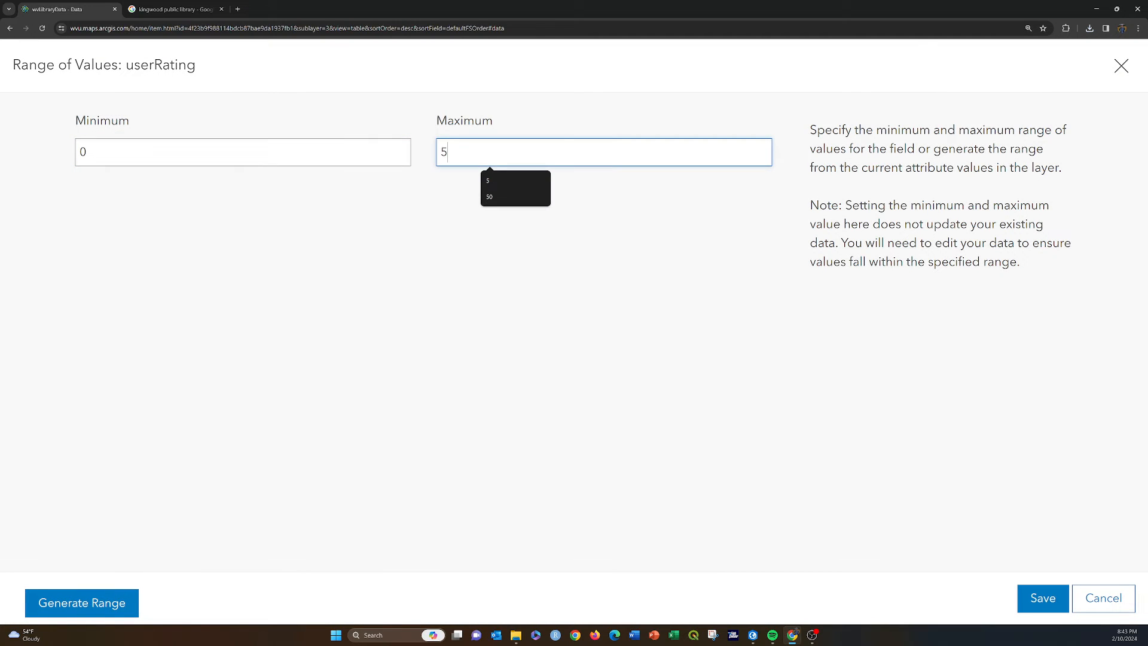
click(1046, 601)
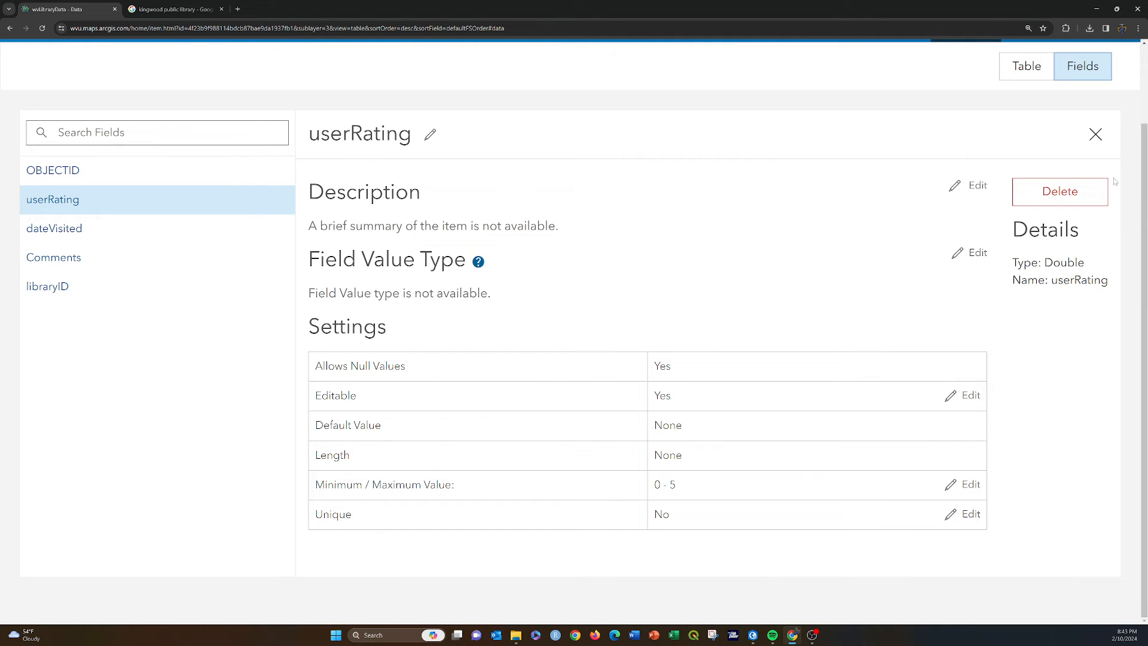
click(1095, 135)
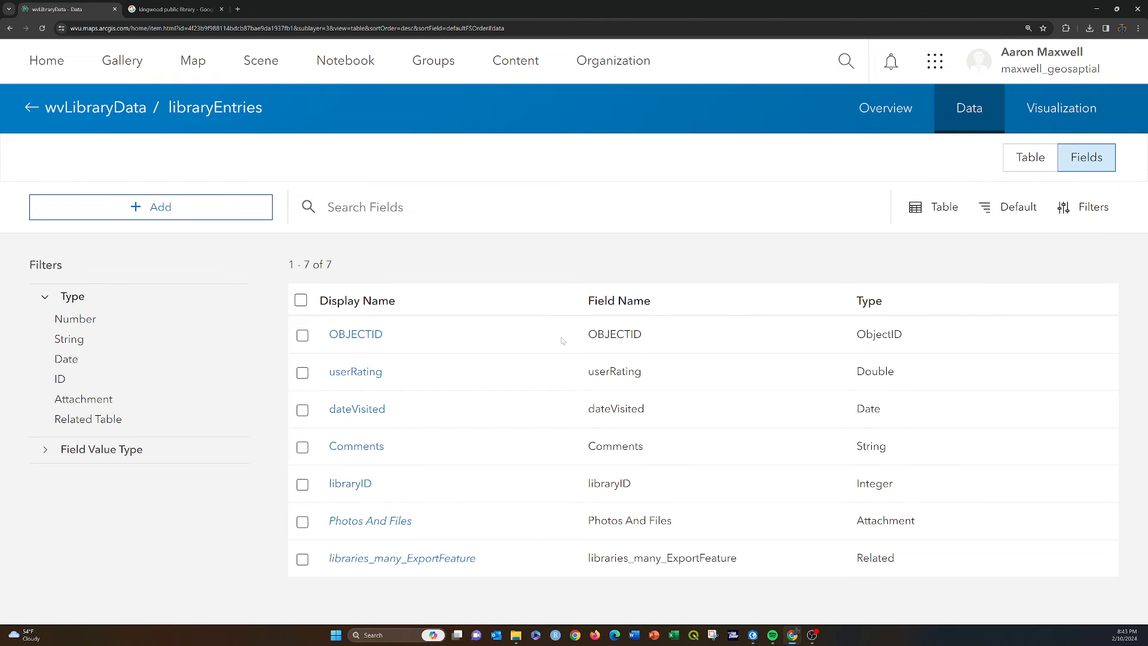
- Return to the content page, reload it and look through the wvLibrariesApp folder and the folder list for libraryMap
click(31, 108)
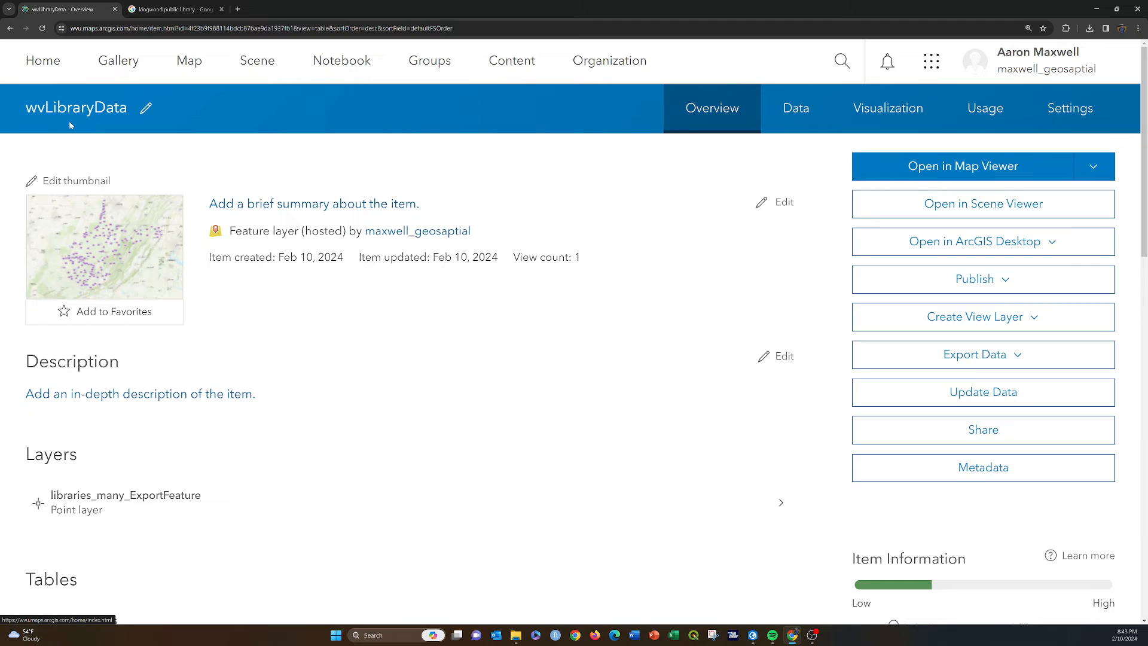
click(512, 60)
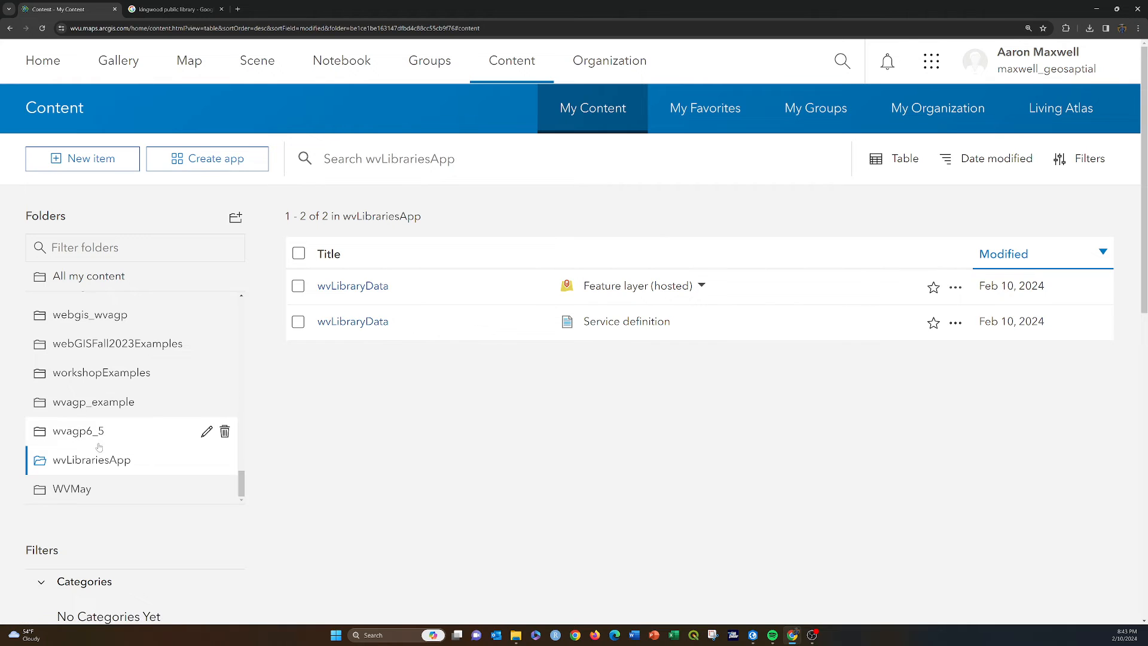
scroll(166, 428, down, 1)
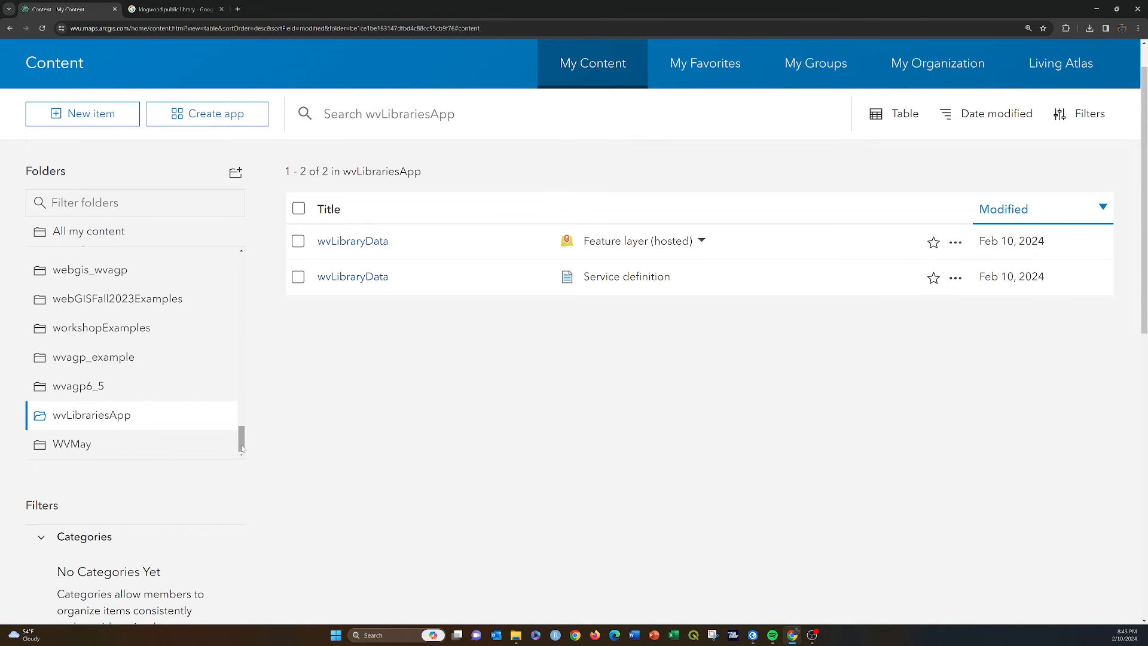
drag(241, 439, 242, 373)
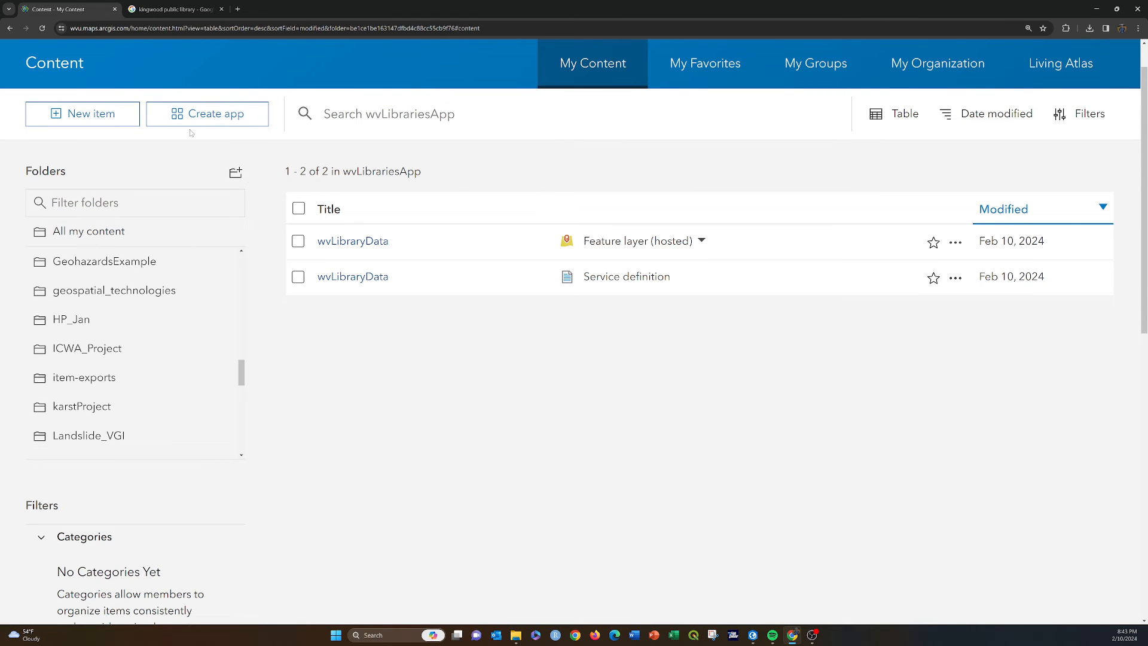
click(42, 28)
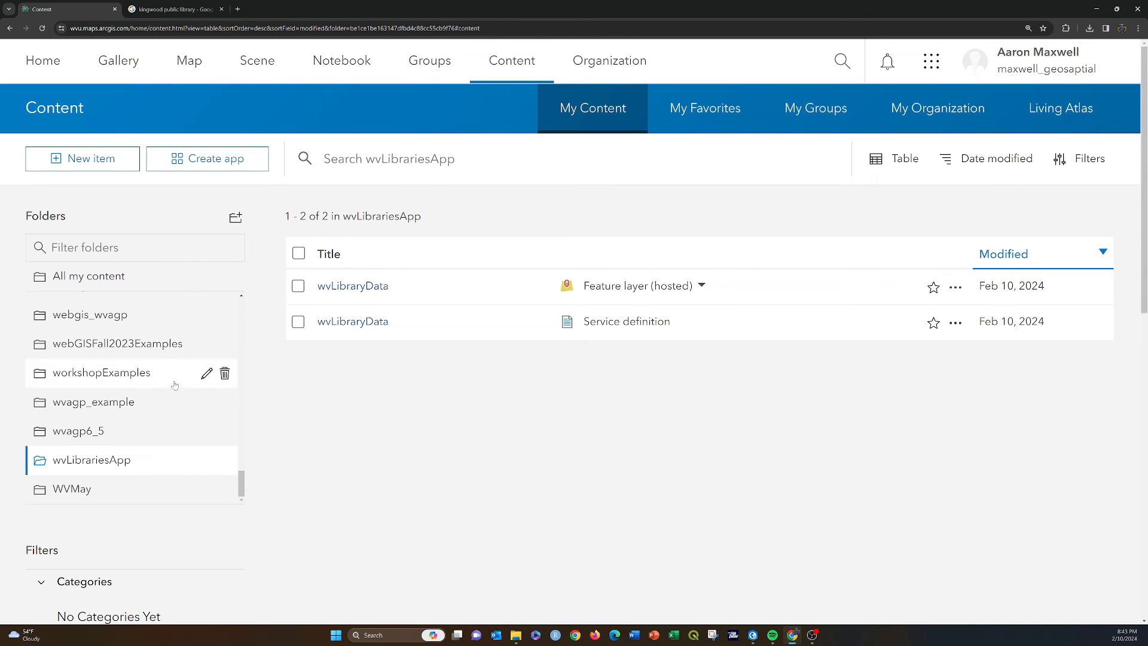
scroll(180, 377, down, 3)
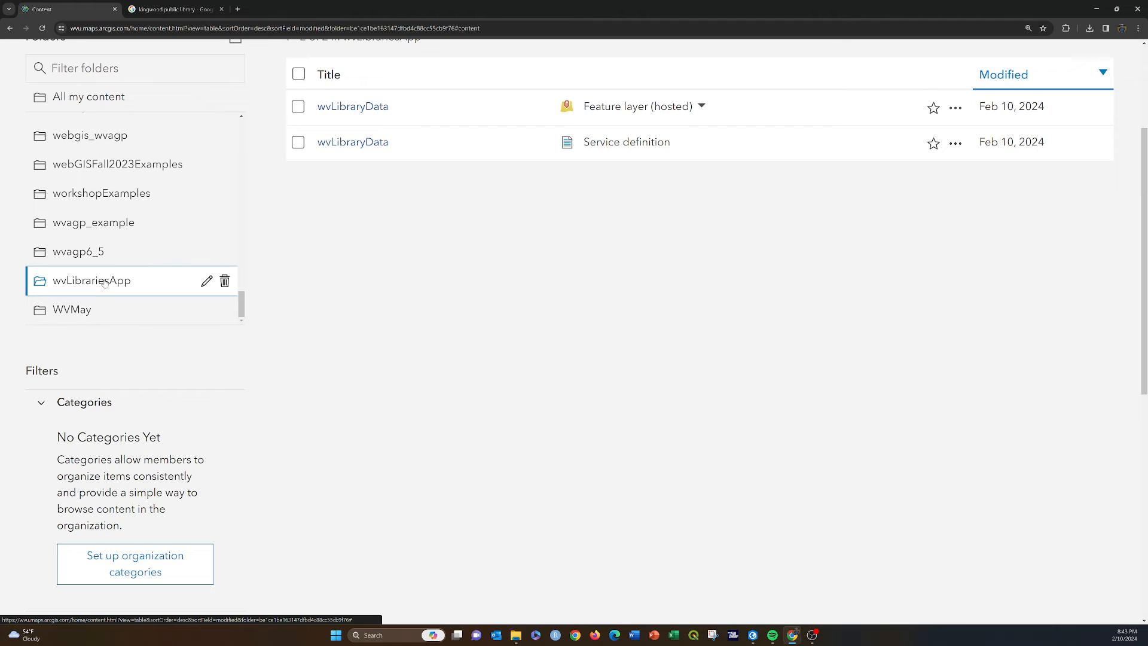
scroll(211, 264, up, 4)
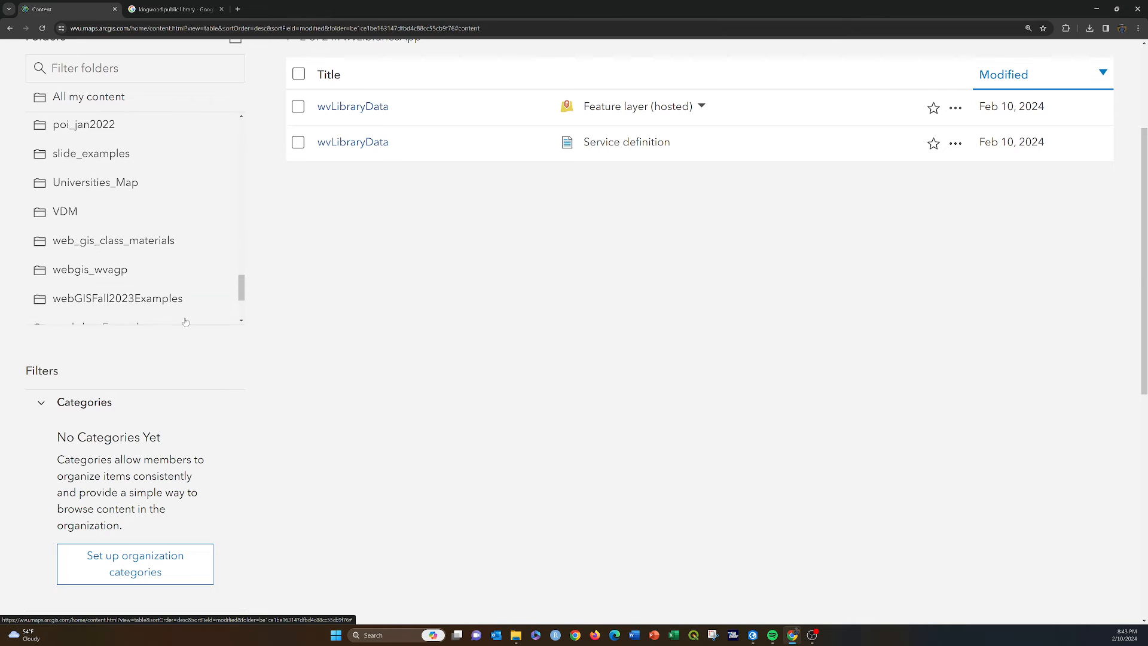
scroll(211, 264, up, 2)
scroll(260, 316, up, 3)
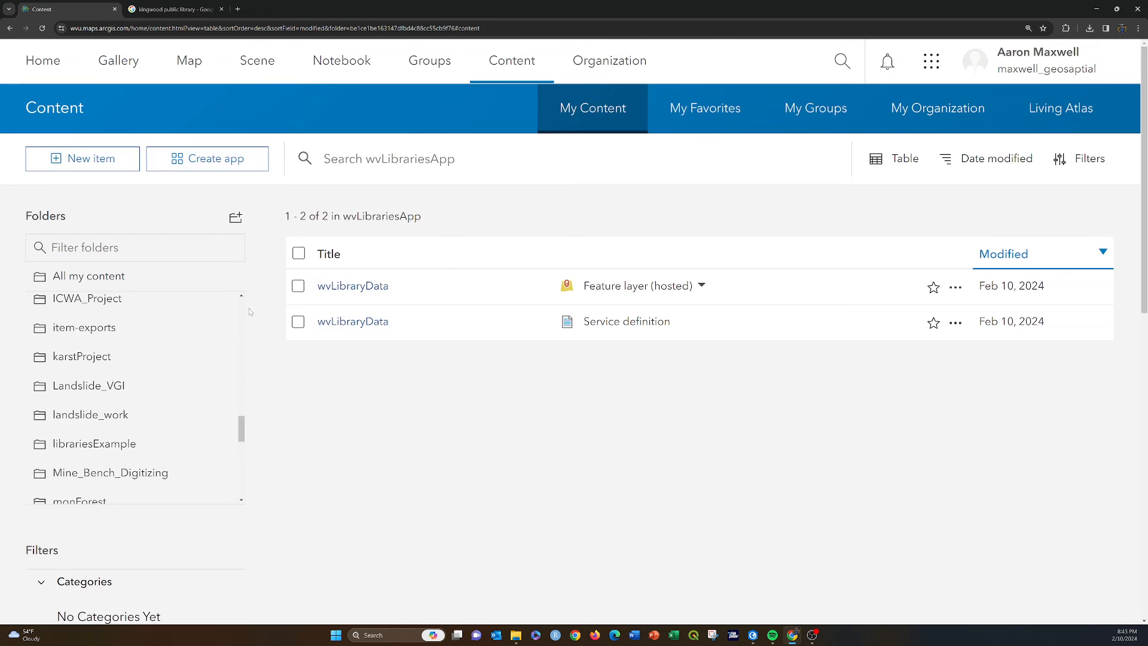
drag(242, 429, 242, 485)
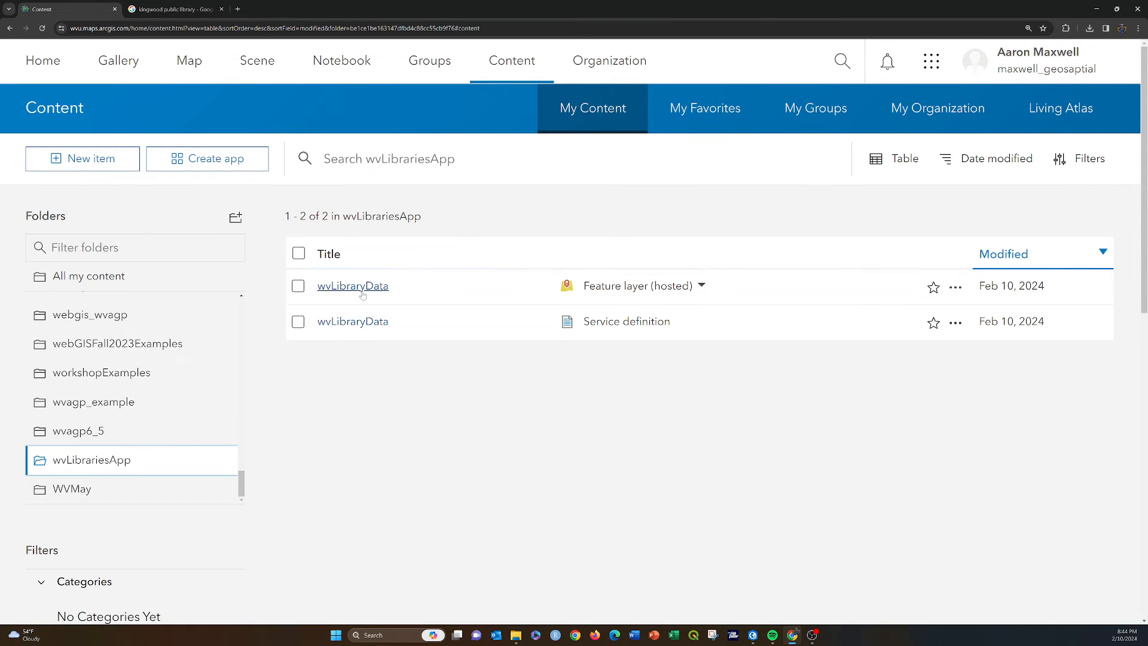
mouse_move(201, 353)
scroll(202, 353, down, 1)
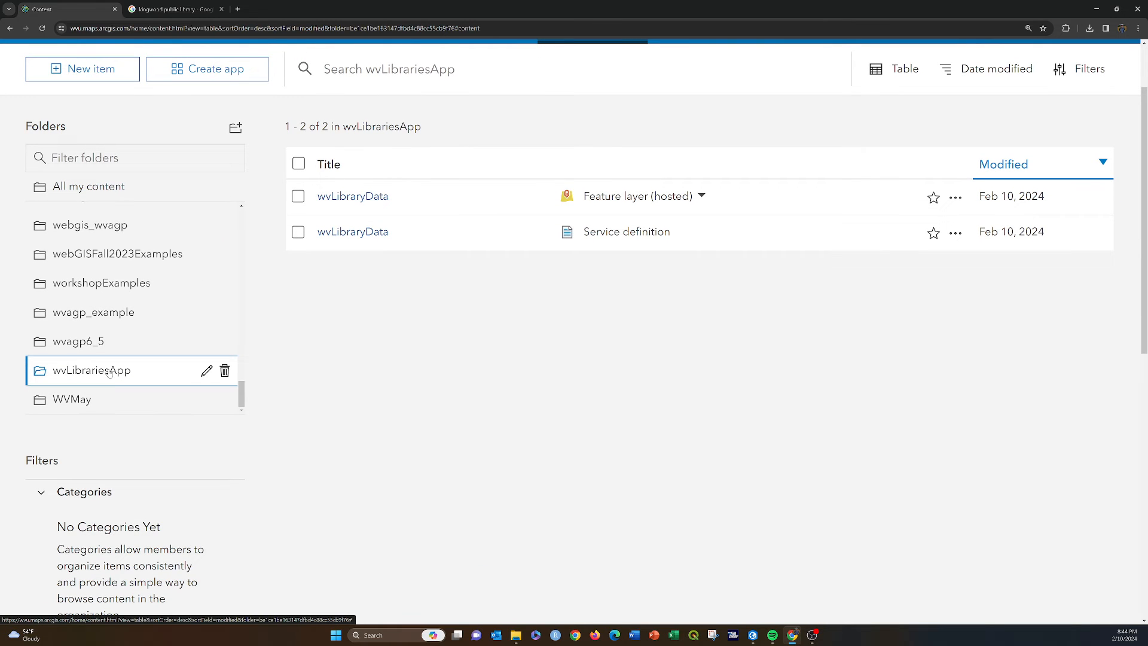
scroll(139, 187, up, 1)
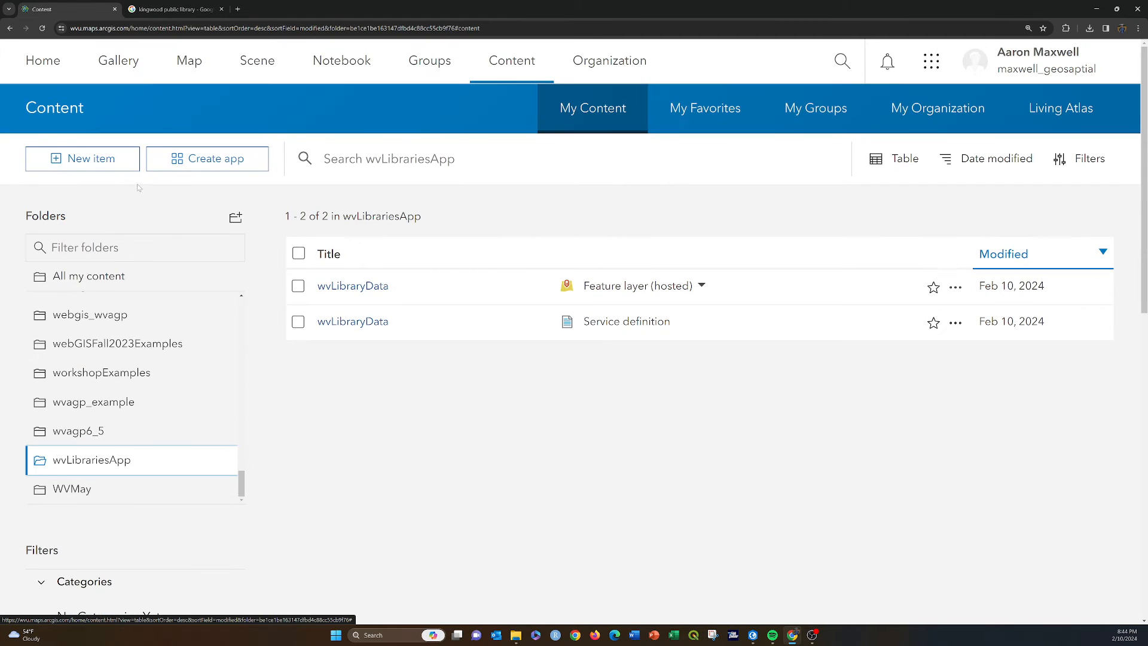
scroll(133, 299, down, 2)
scroll(141, 287, up, 4)
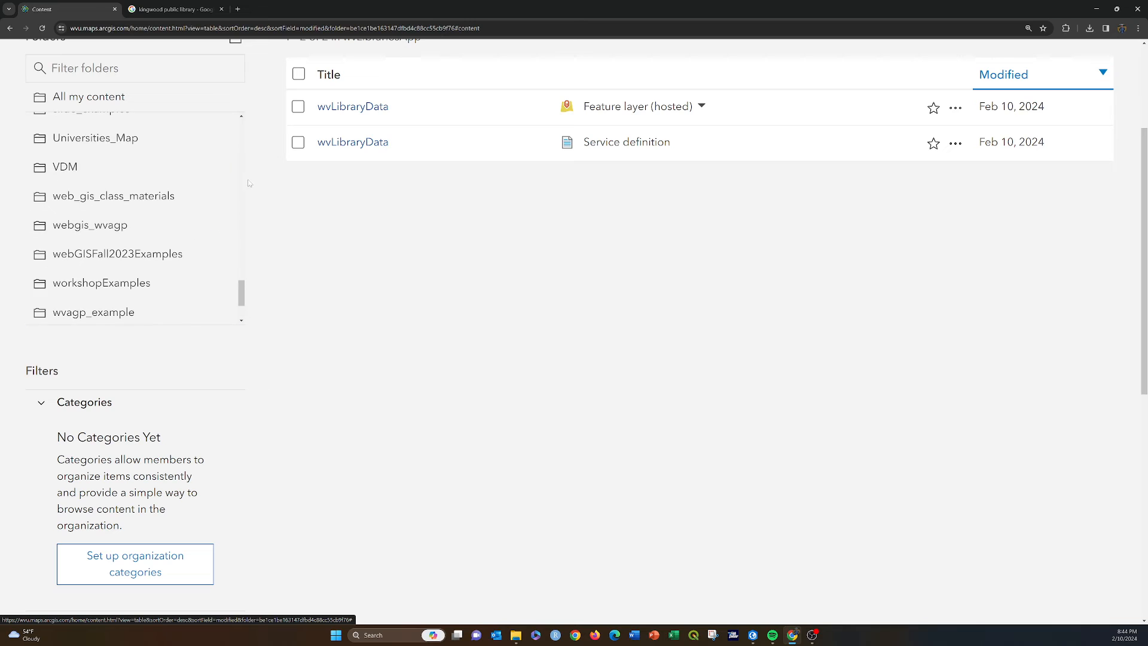
- Search the folder list for library
click(137, 68)
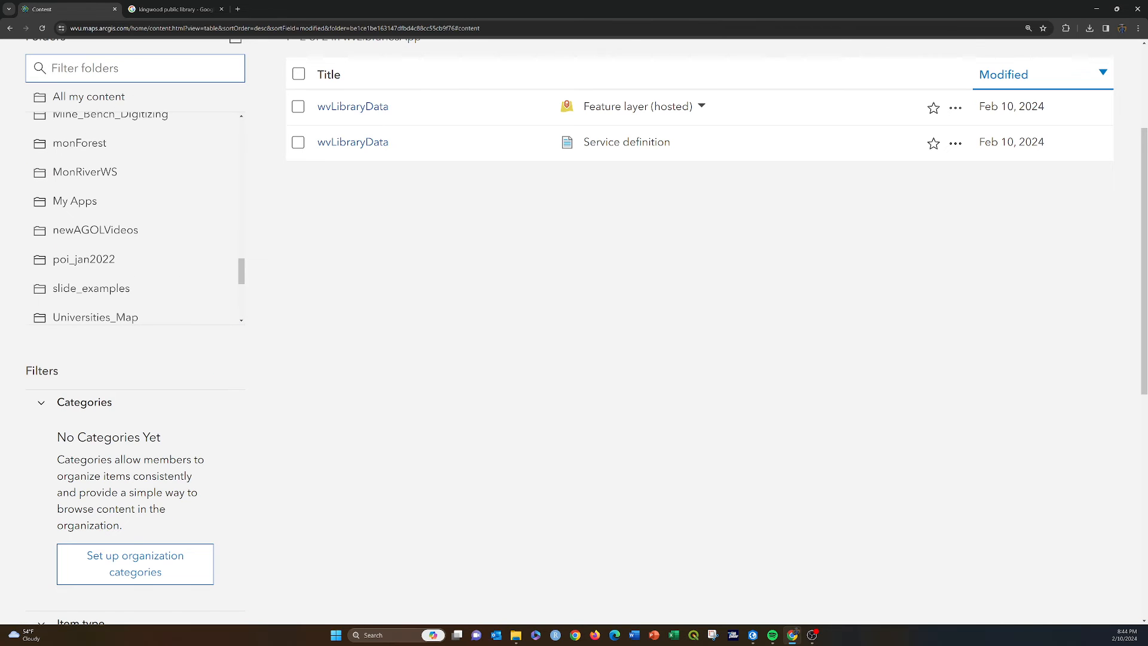
text(library)
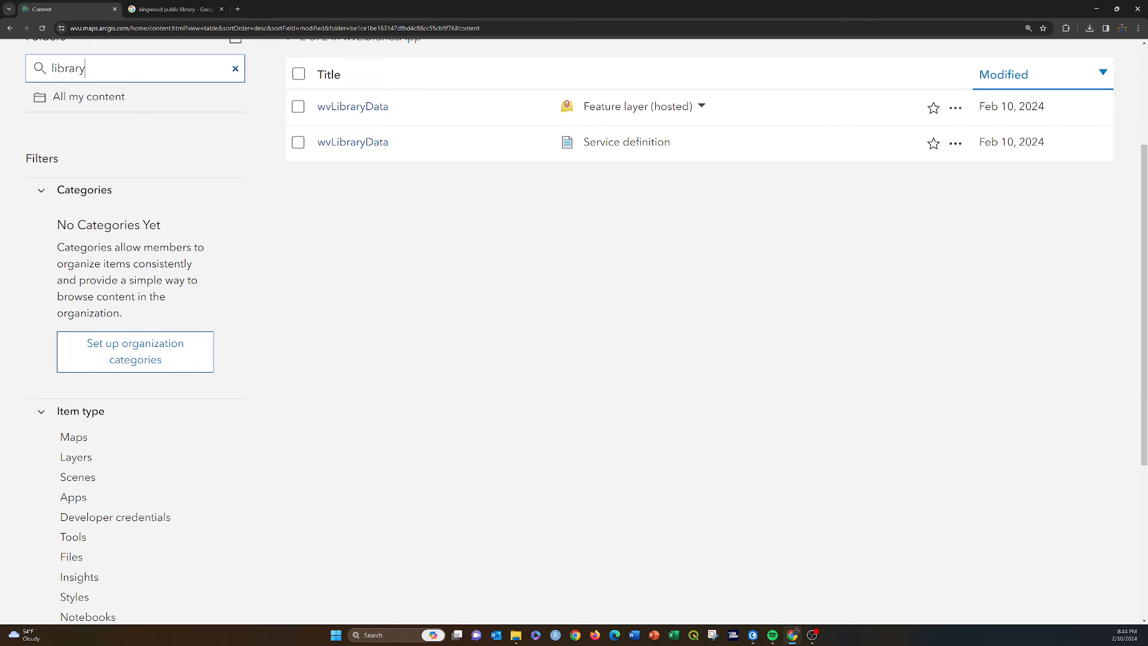
scroll(90, 284, up, 2)
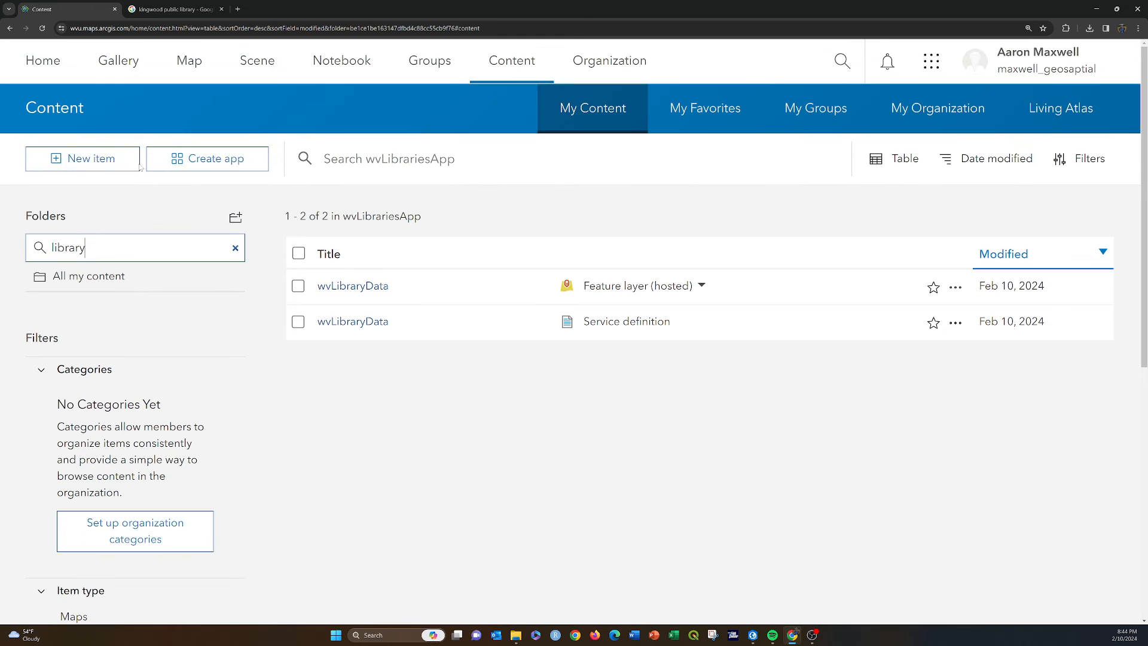
- List all content and open the libraryMap web map in Map Viewer
click(90, 283)
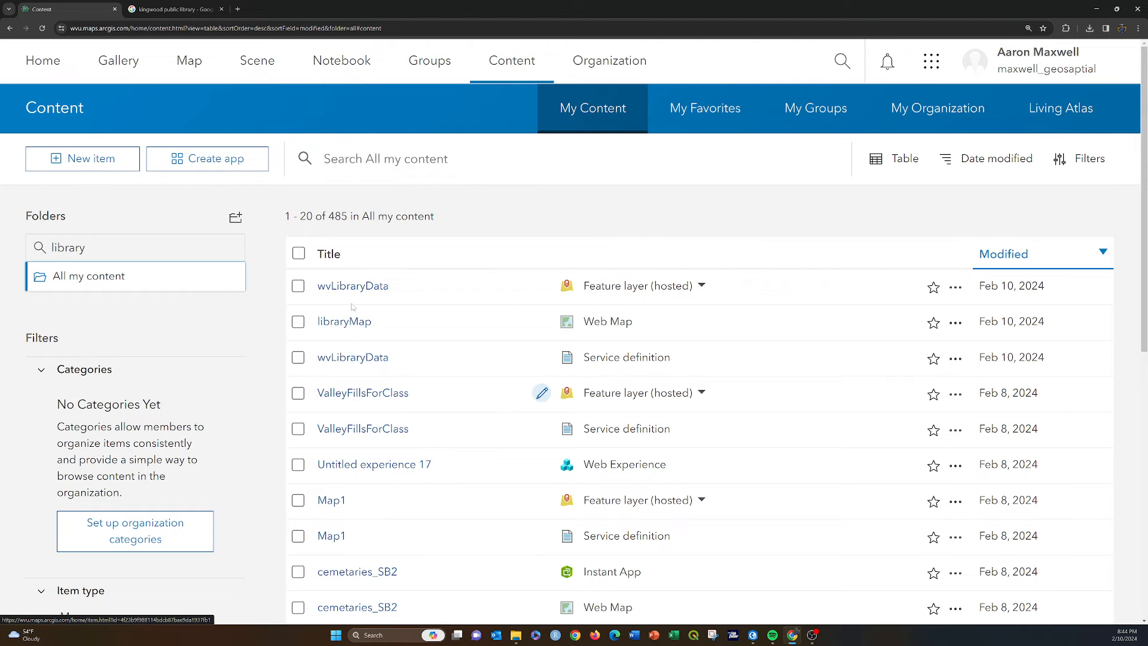
click(338, 321)
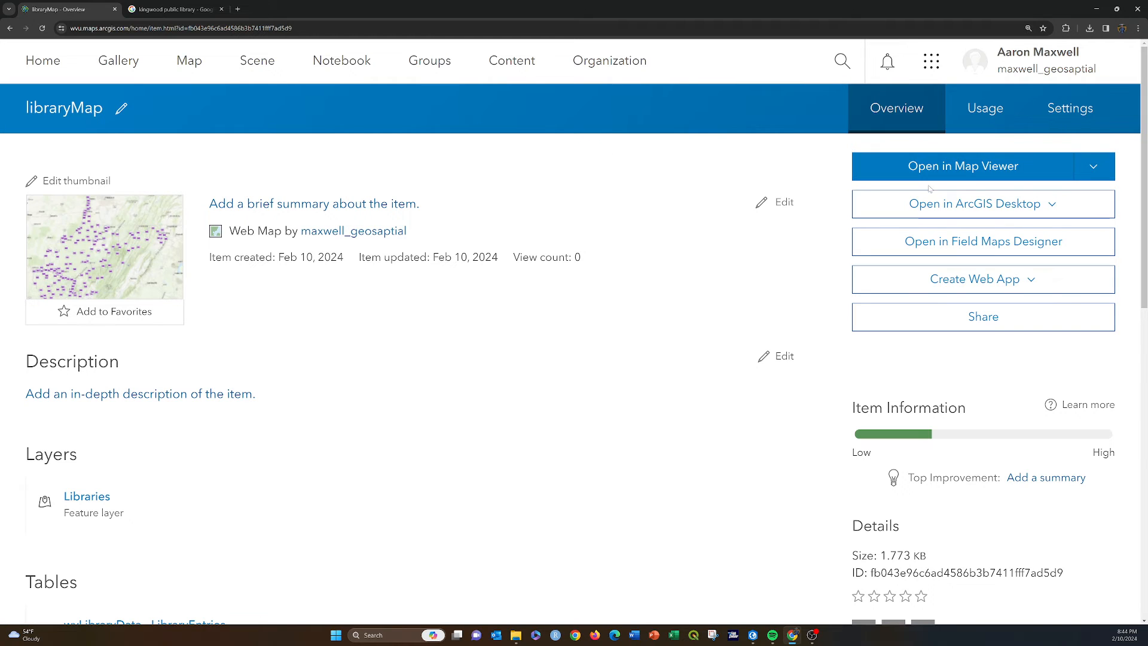
click(930, 163)
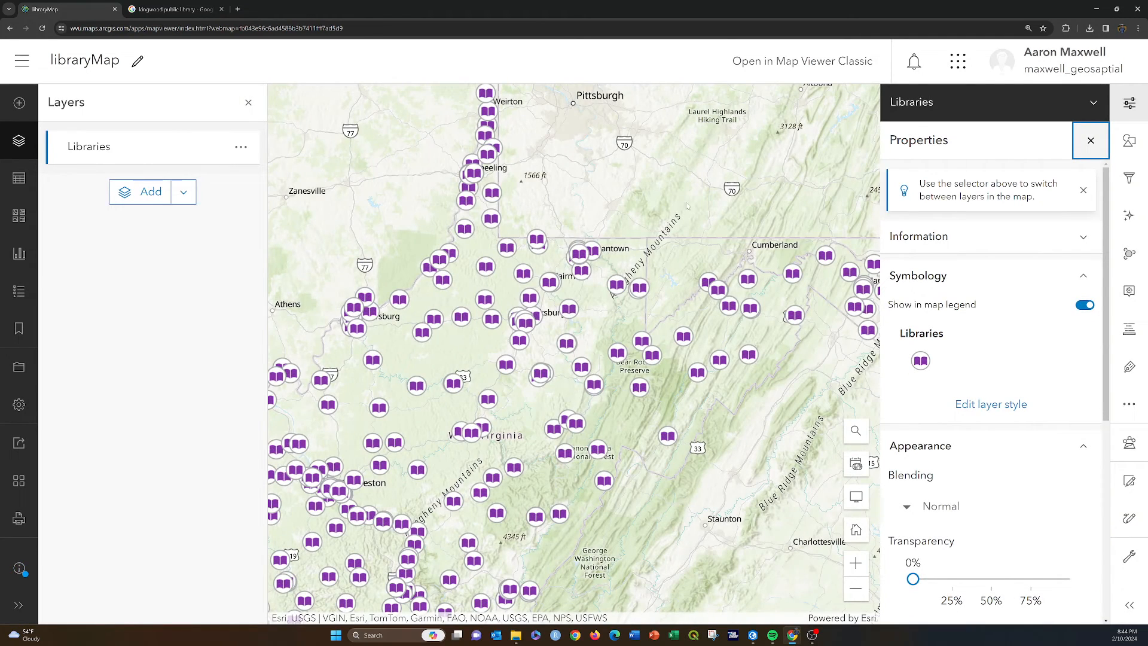
- Start editing the map, select the library point just southeast of Morgantown and add a related Library Data Collection record
click(1090, 141)
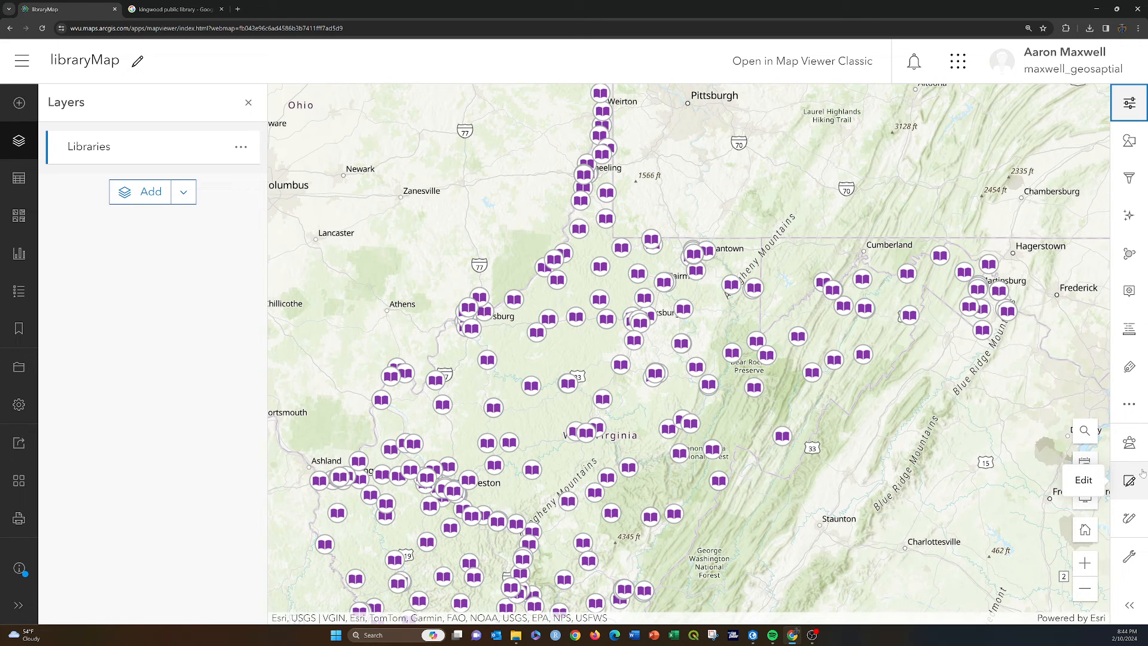
click(1131, 483)
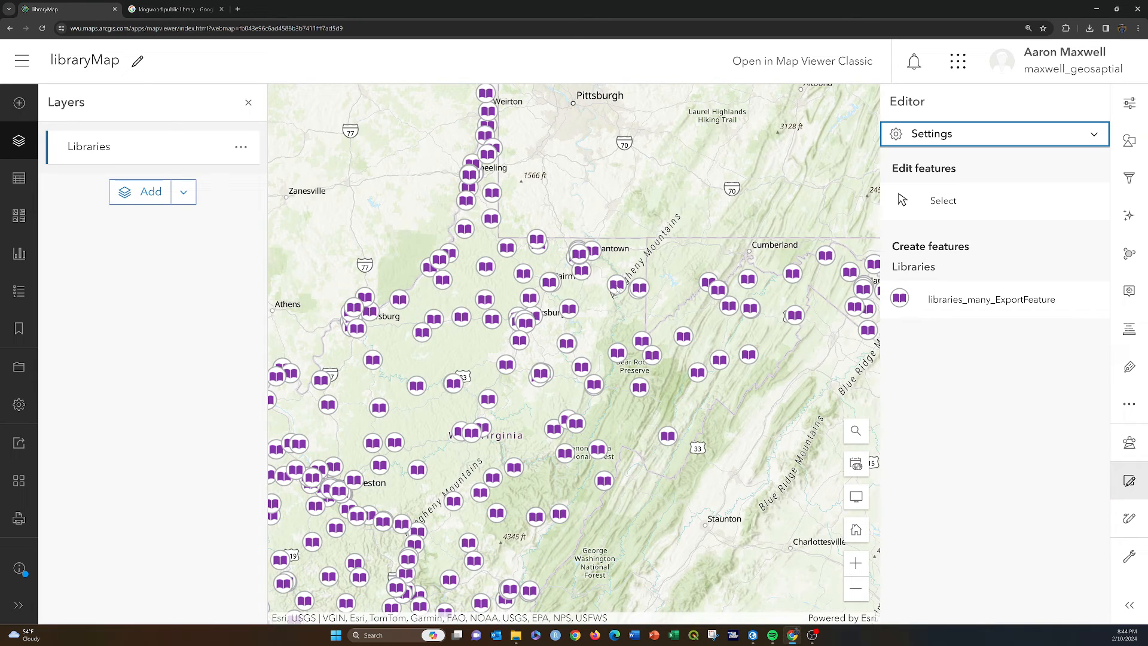
click(616, 284)
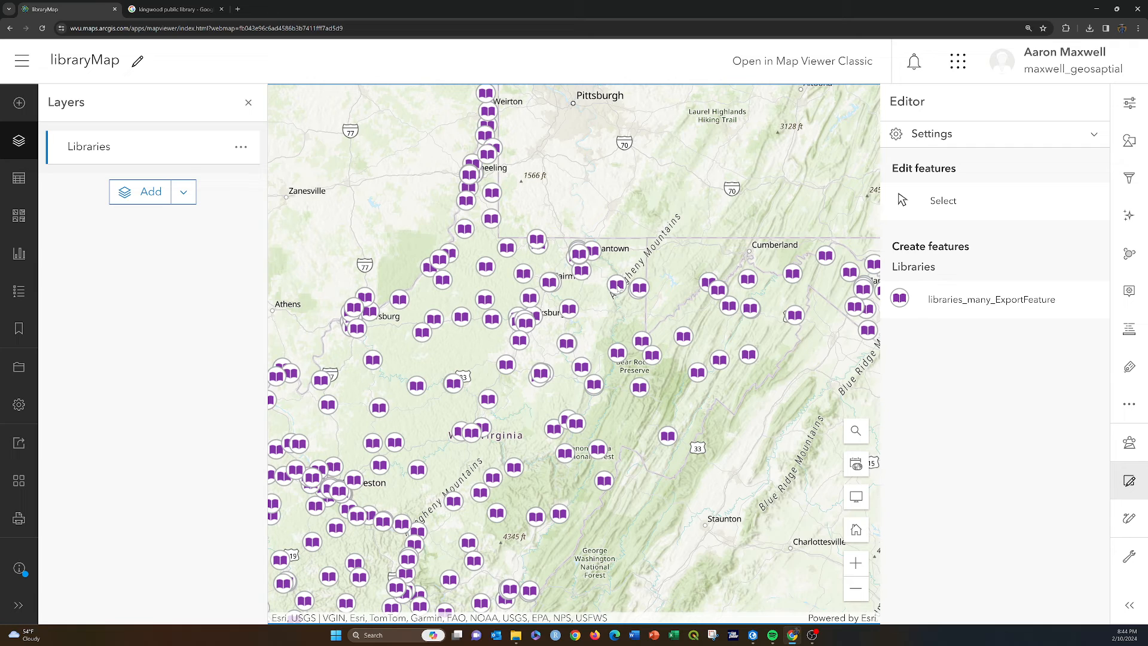
click(902, 201)
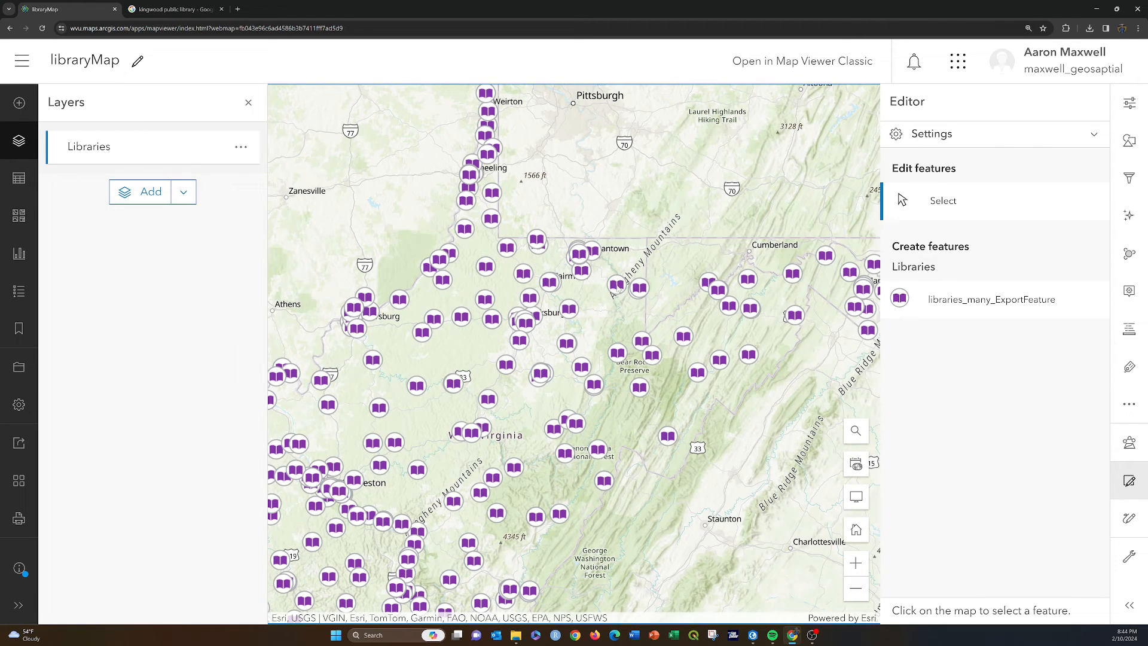
click(616, 285)
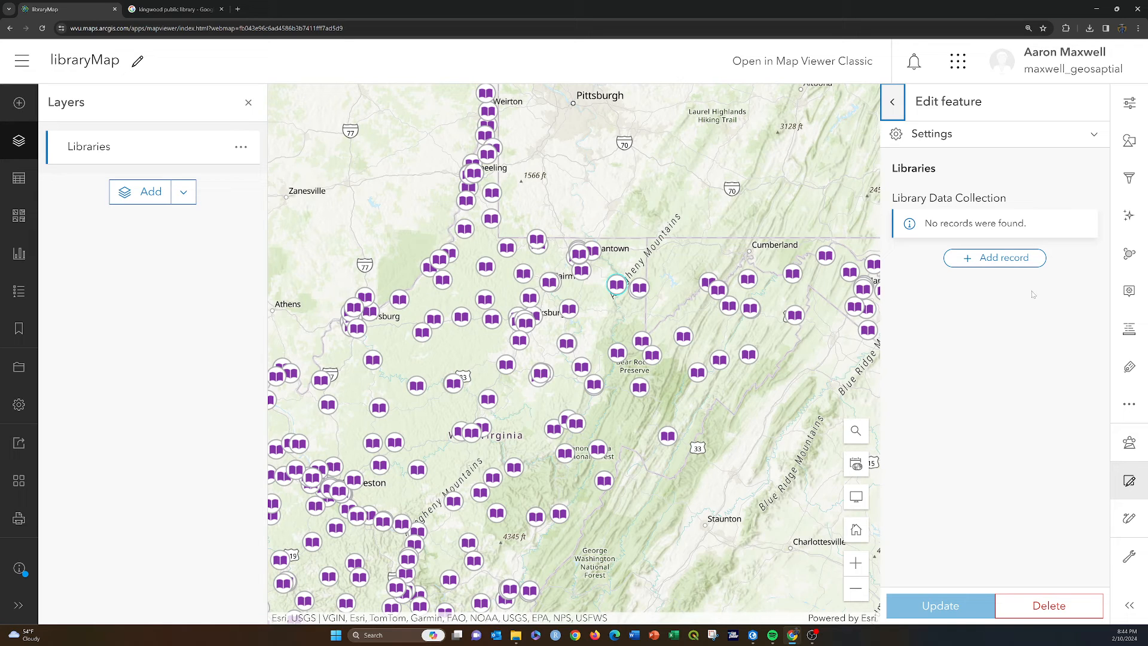
click(994, 258)
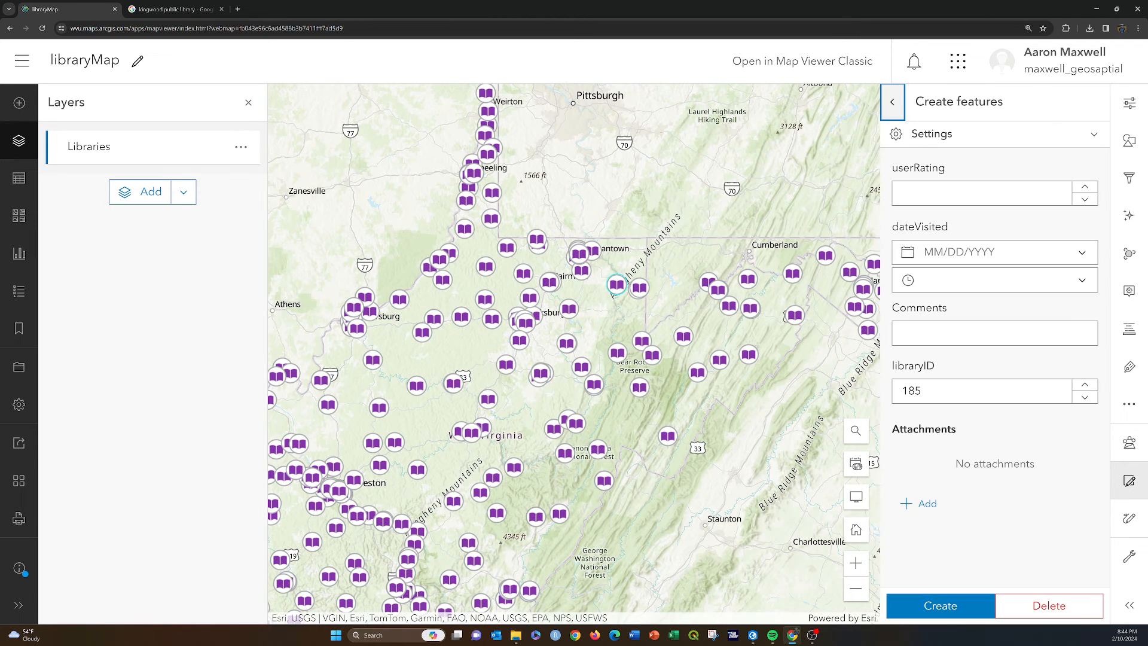
- Fill in the new record with userRating 4.9, dateVisited 2/10/2024 and the comment "Great library!"
click(961, 193)
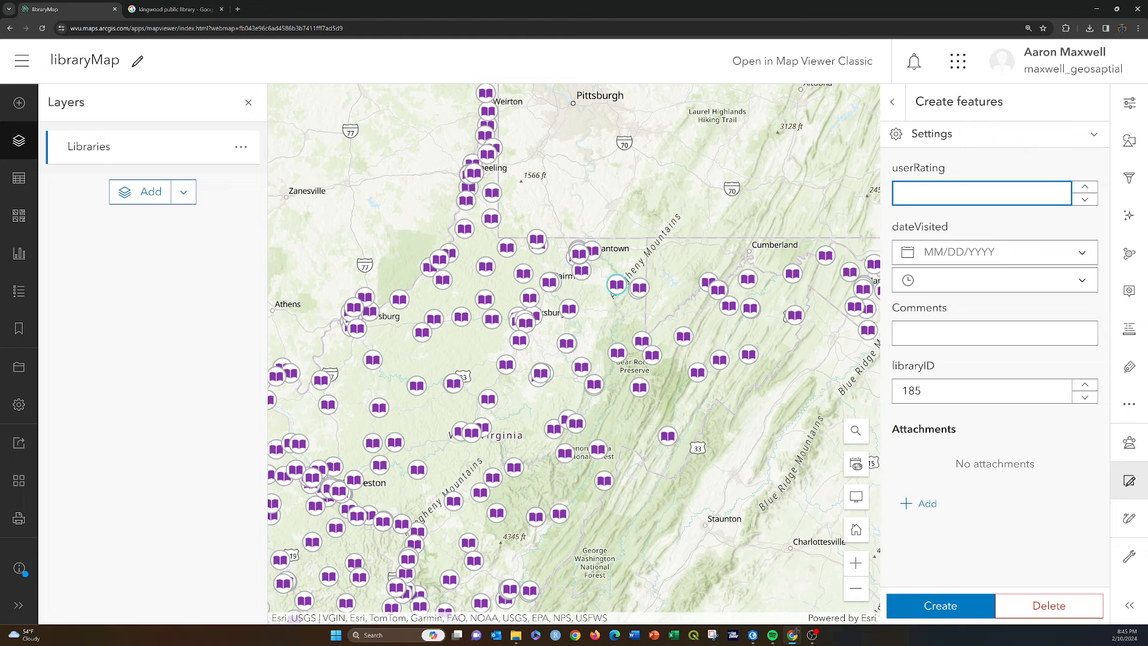
text(4.9)
key(Tab)
click(1100, 386)
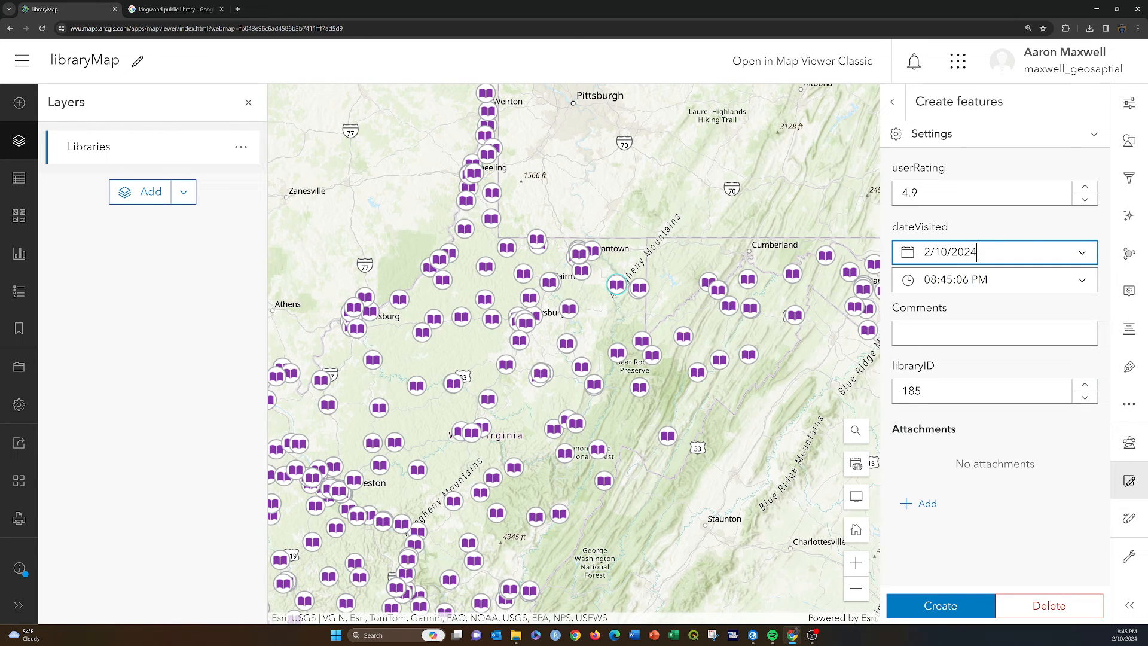
click(995, 333)
text(Great library!)
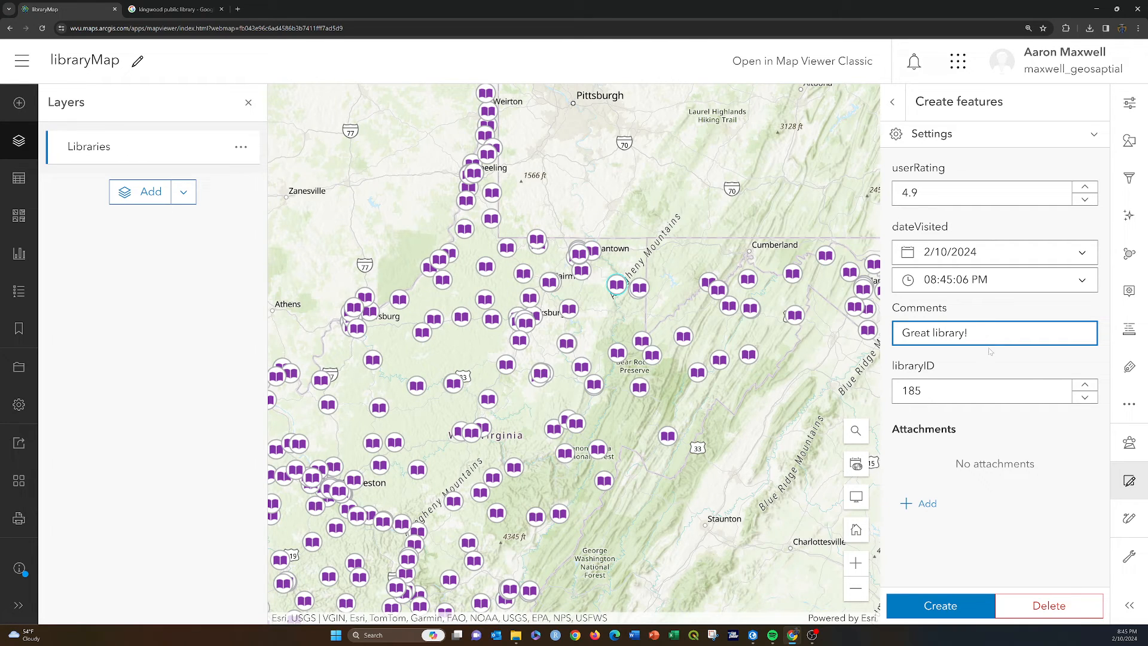
click(984, 359)
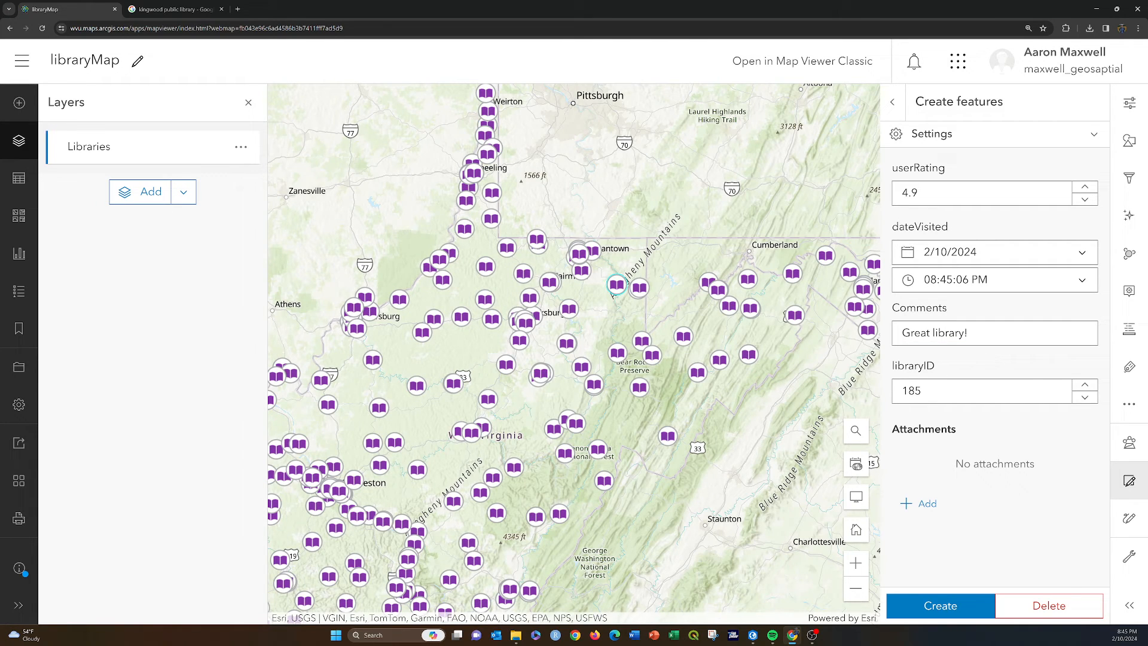
drag(902, 391, 926, 391)
click(965, 374)
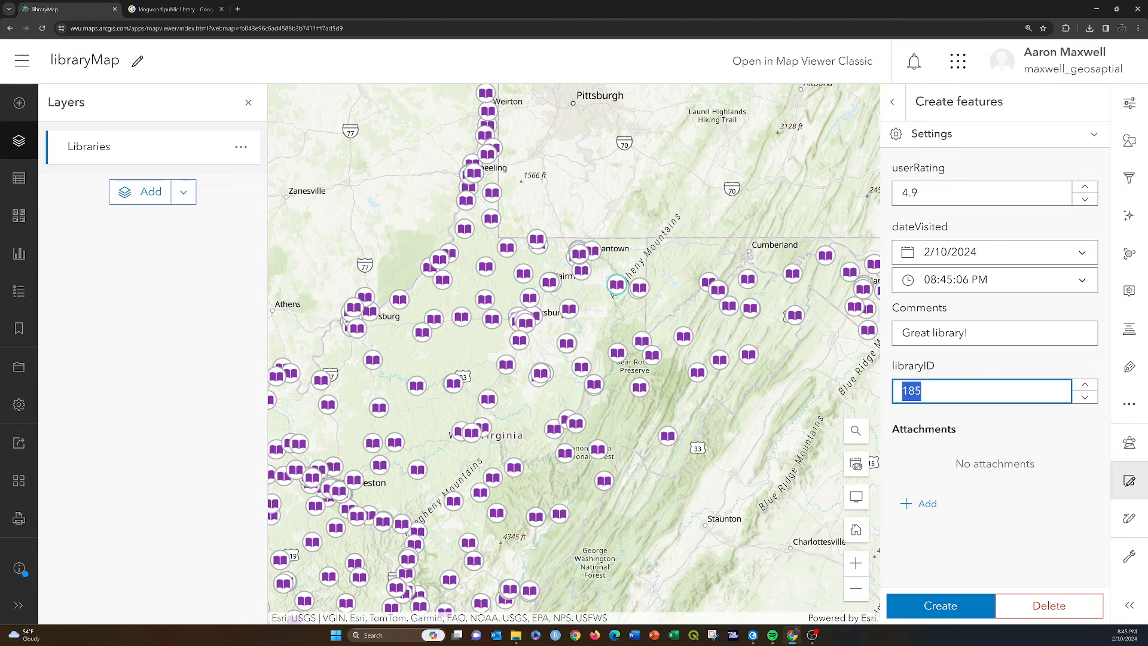
- Attach the image 2021-06-16.jpg from the Desktop to the record and create the record
click(927, 504)
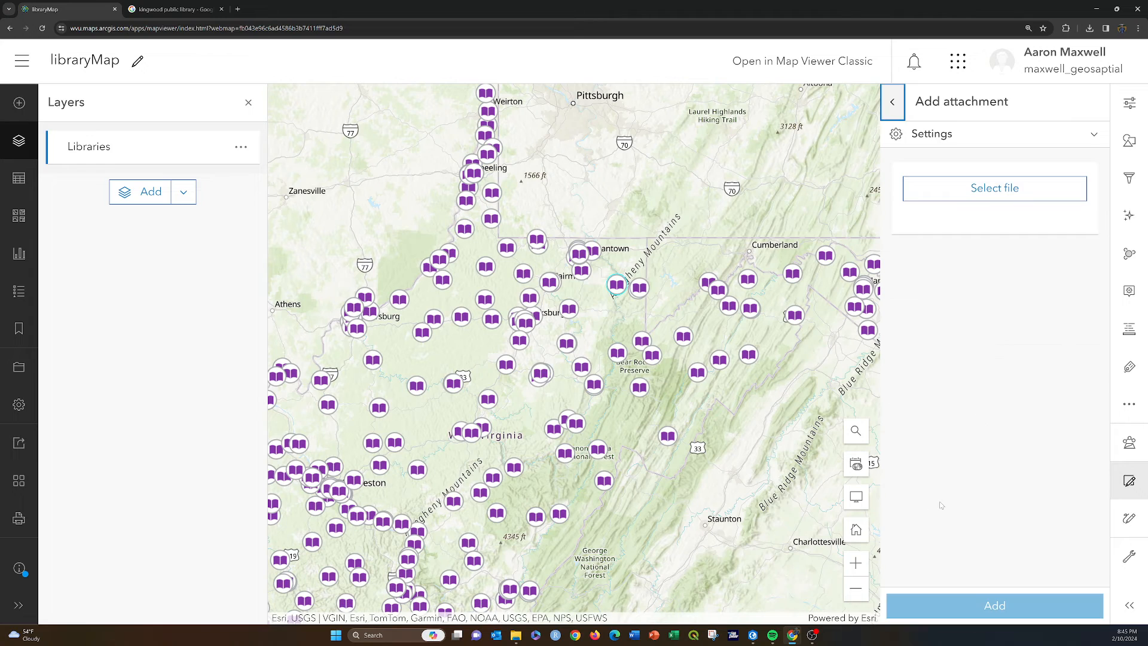
click(981, 189)
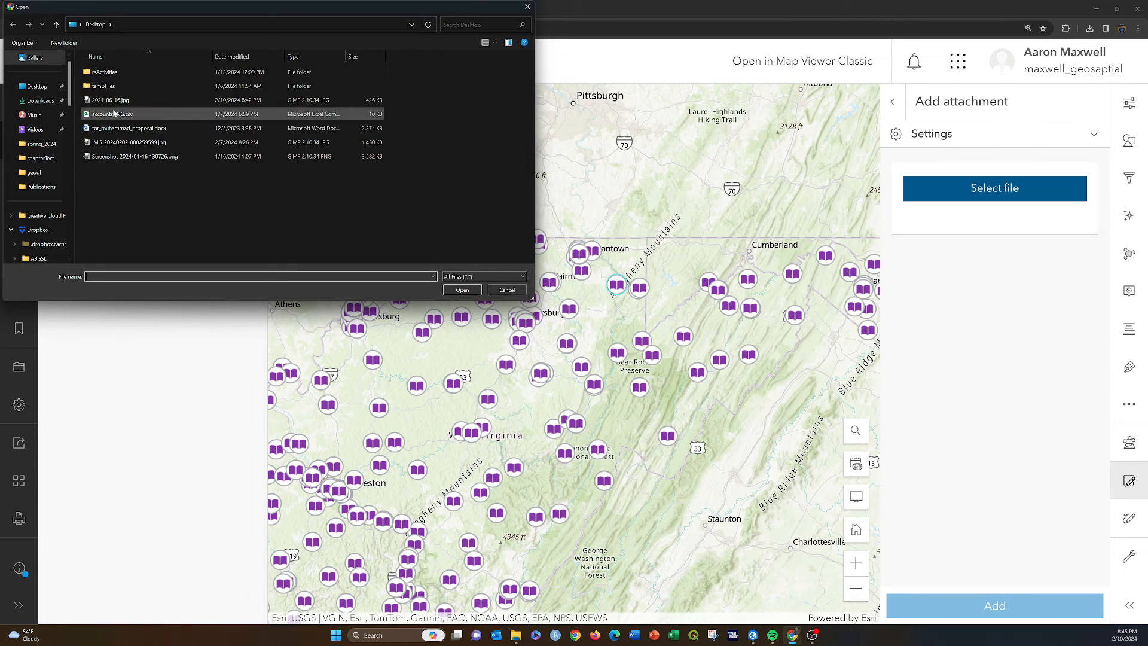
click(153, 99)
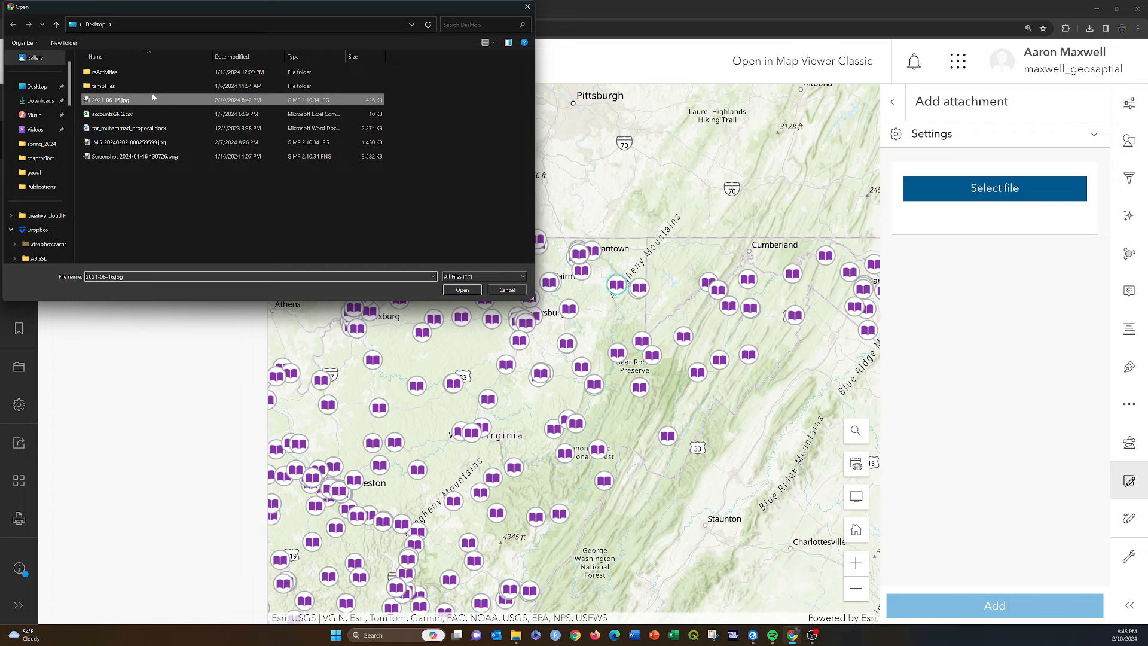
click(462, 290)
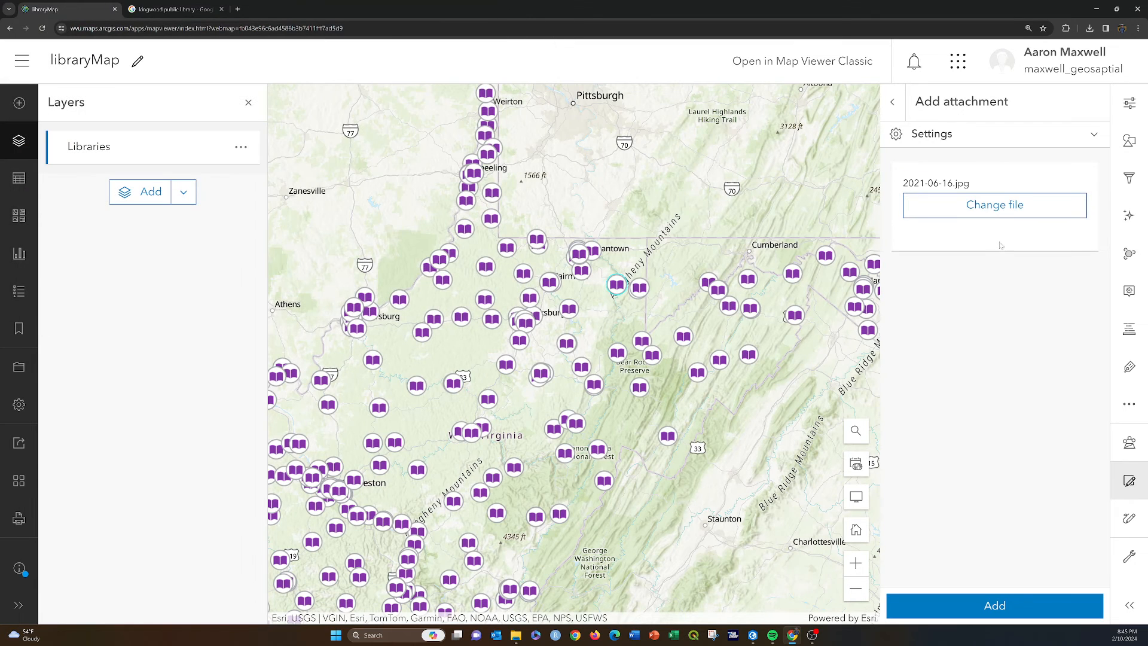
click(993, 605)
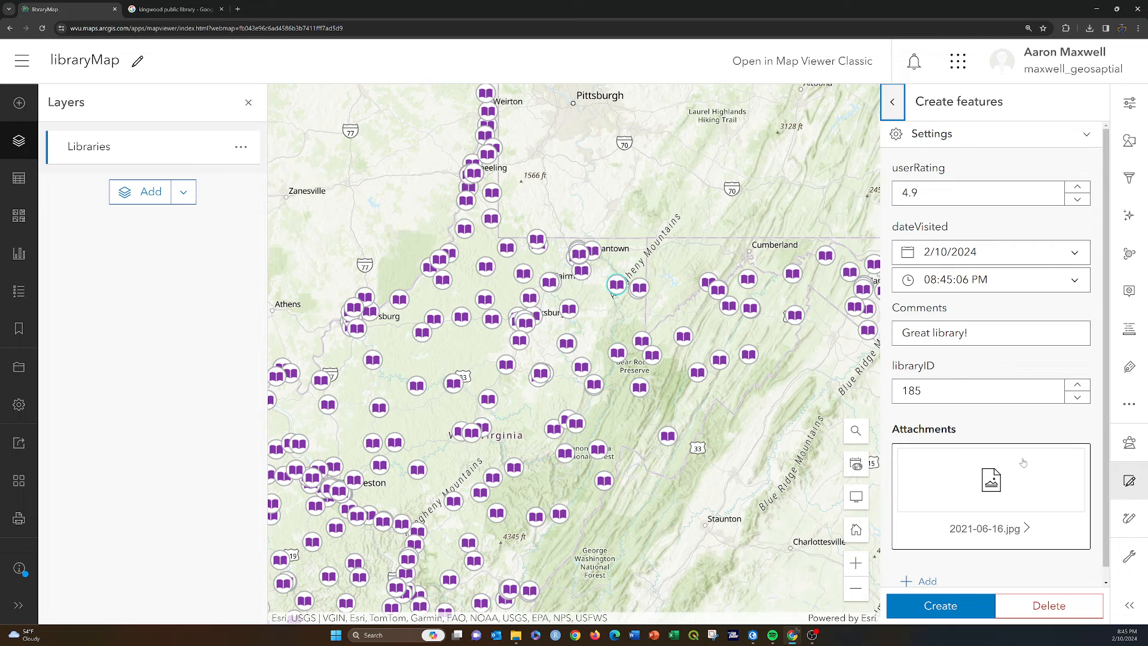
click(945, 608)
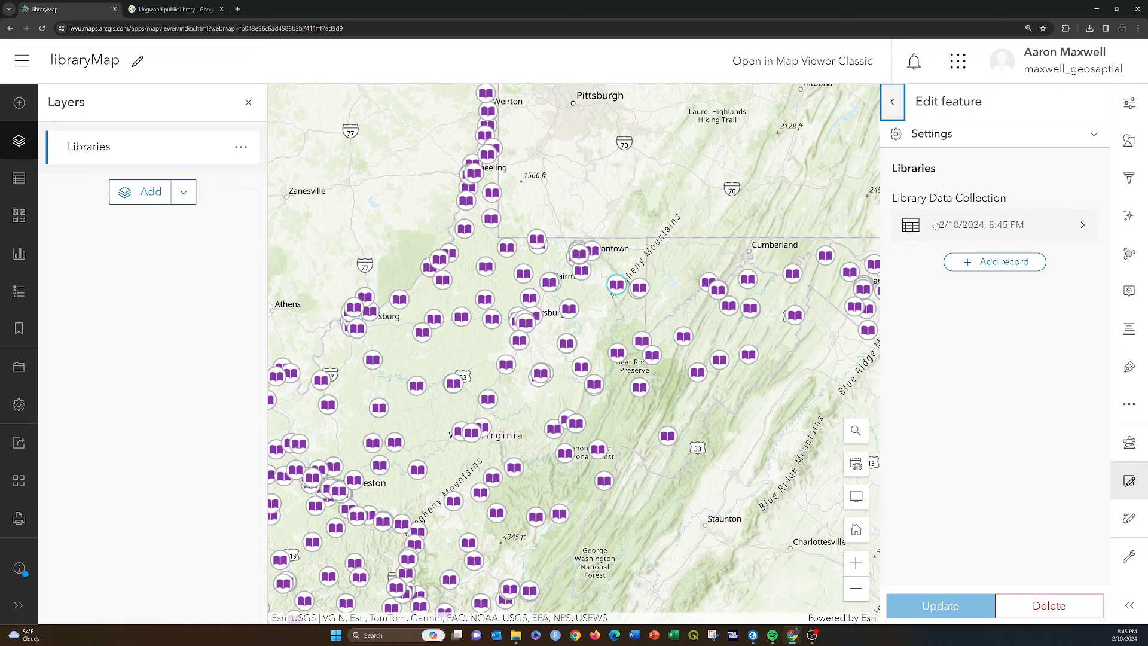
- Review the new record's fields and attached photo, and return to the main editing options
click(979, 224)
scroll(975, 467, down, 2)
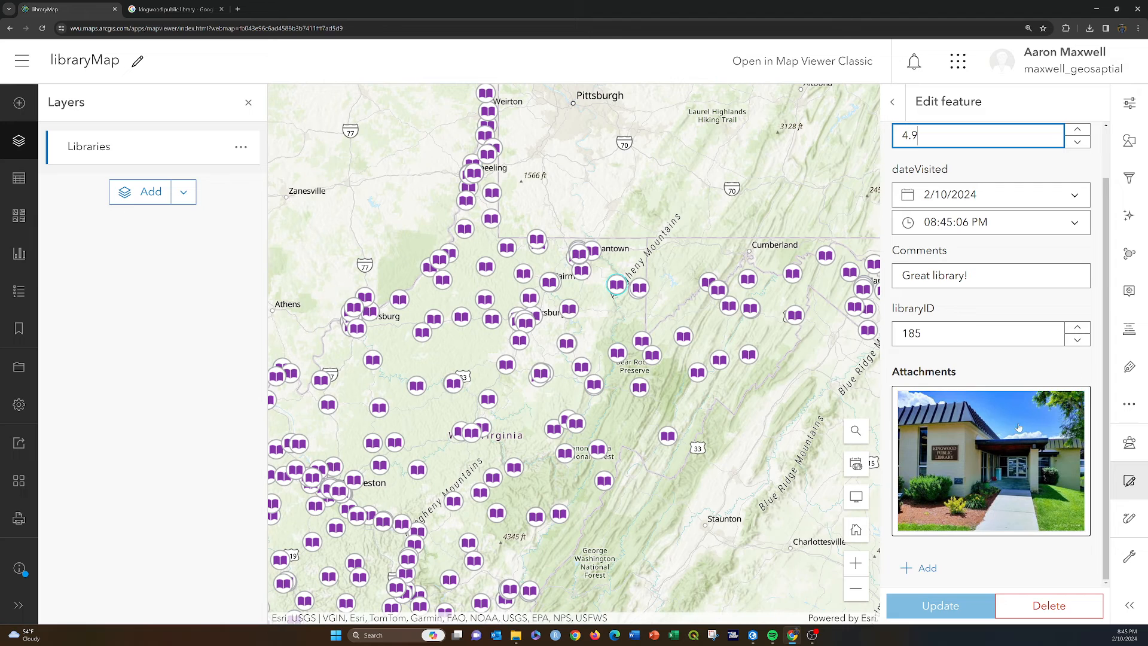
scroll(933, 299, up, 2)
click(893, 103)
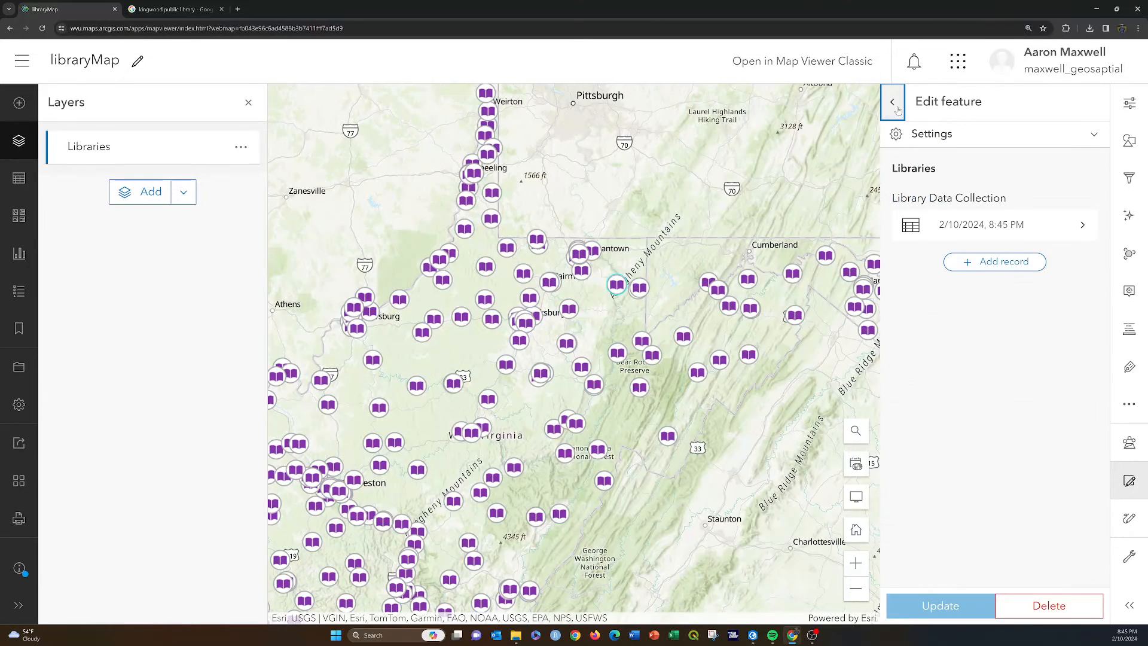
click(894, 103)
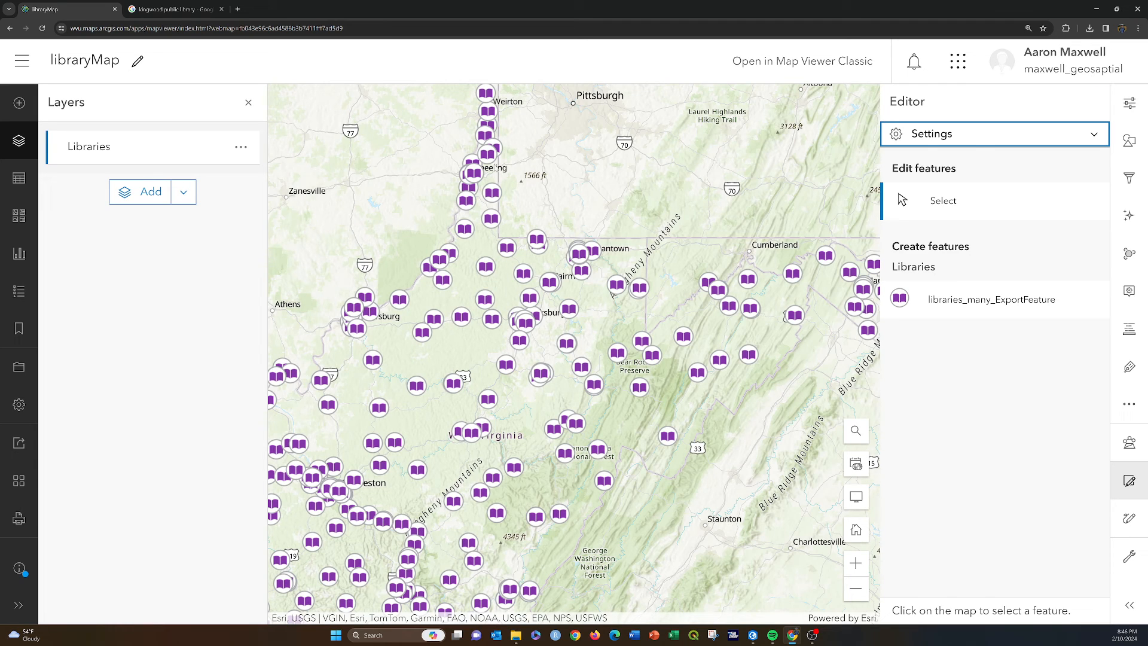
- Share the web map with the Organization and save the map
click(21, 446)
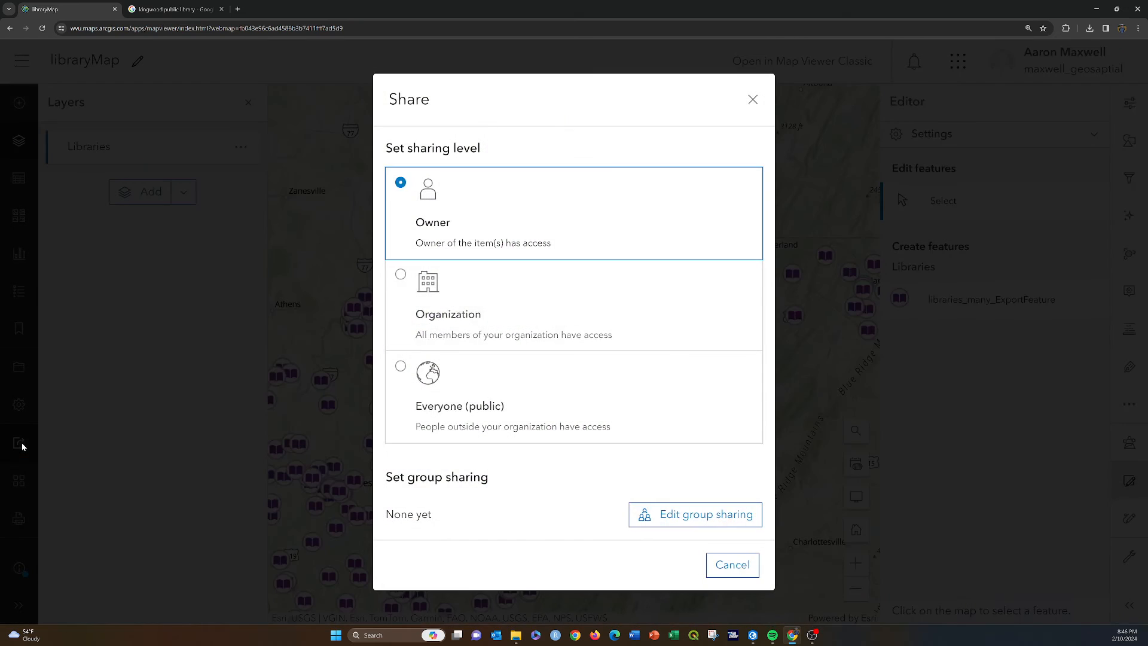
click(402, 276)
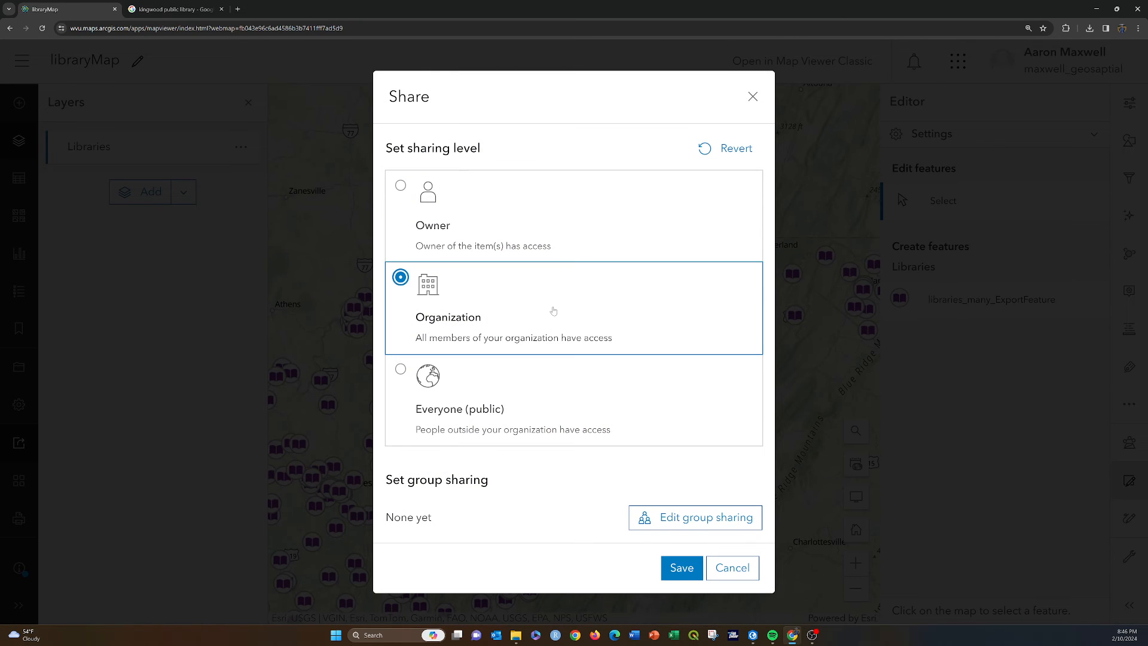
click(682, 566)
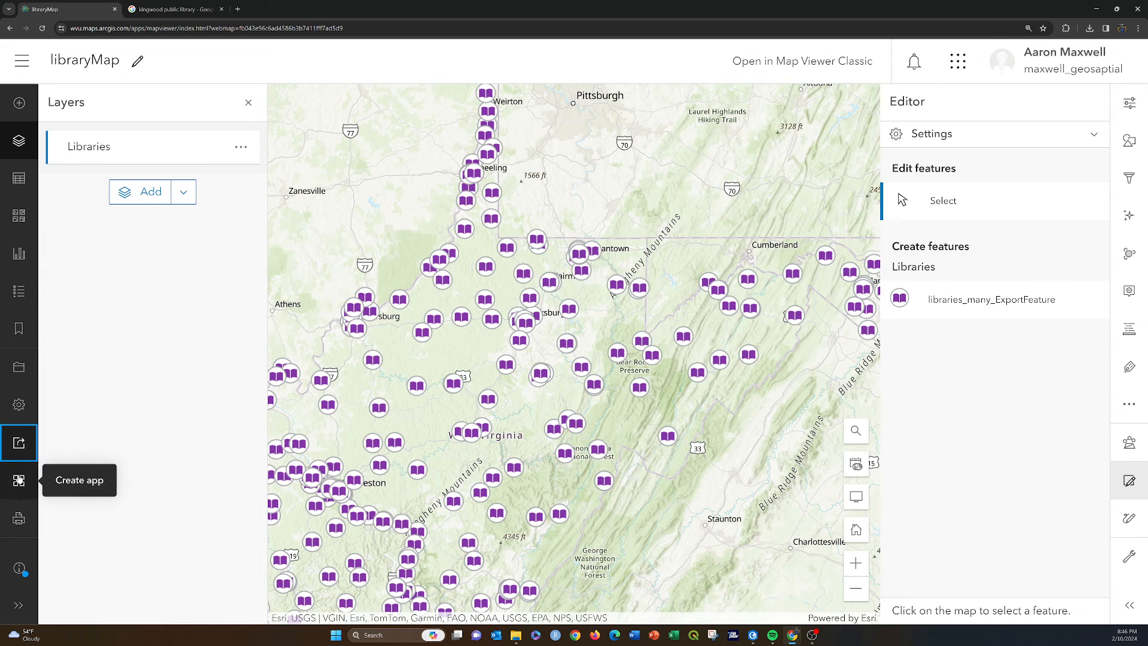
click(18, 369)
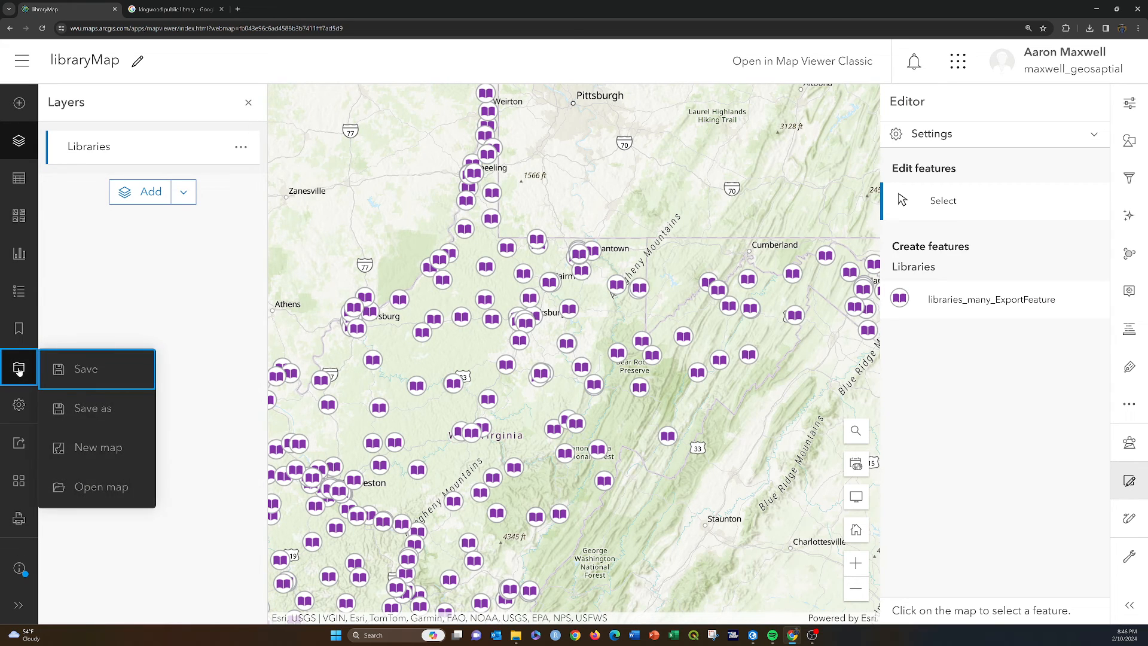
click(72, 367)
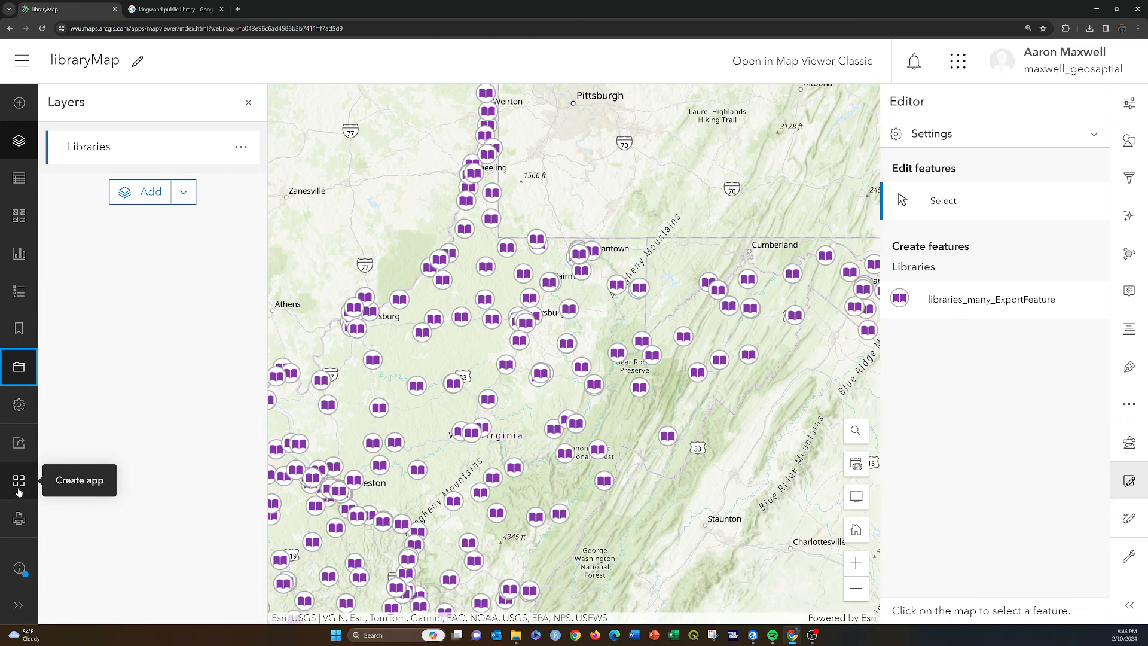
- Start creating an Instant App from the map using the Sidebar template
click(18, 481)
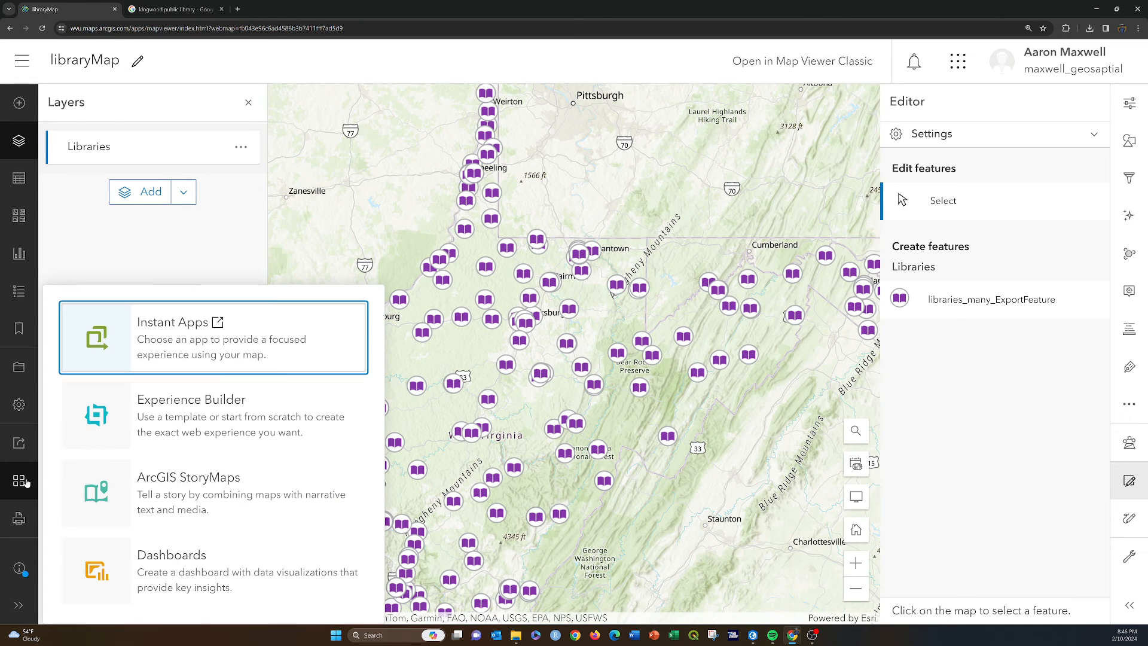
click(162, 334)
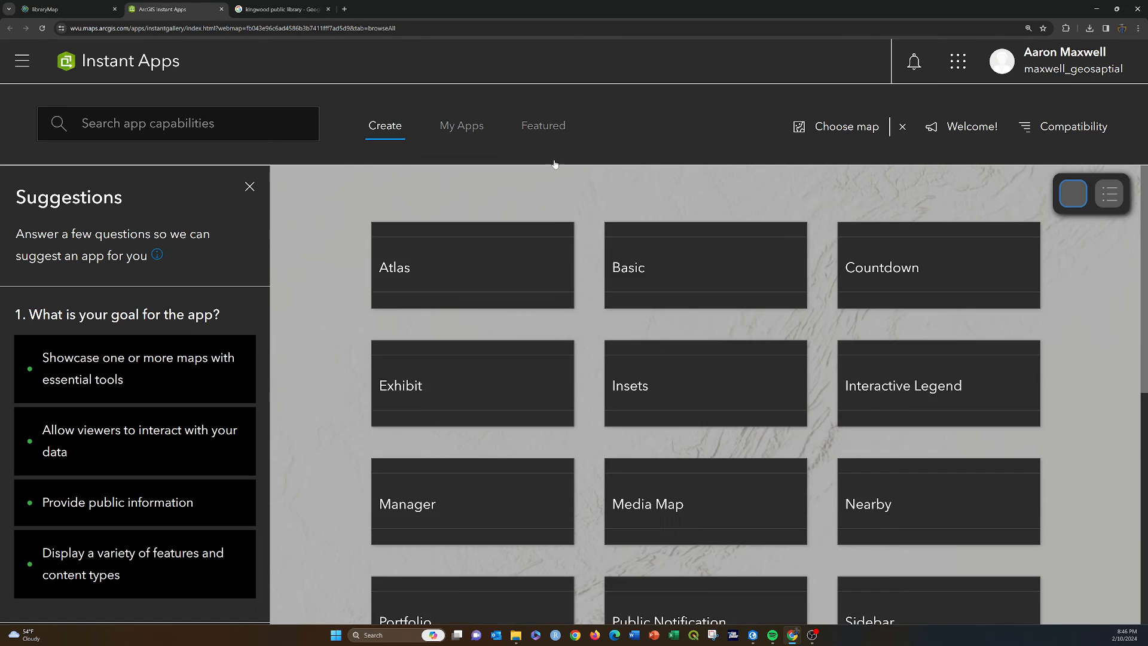
scroll(754, 232, down, 3)
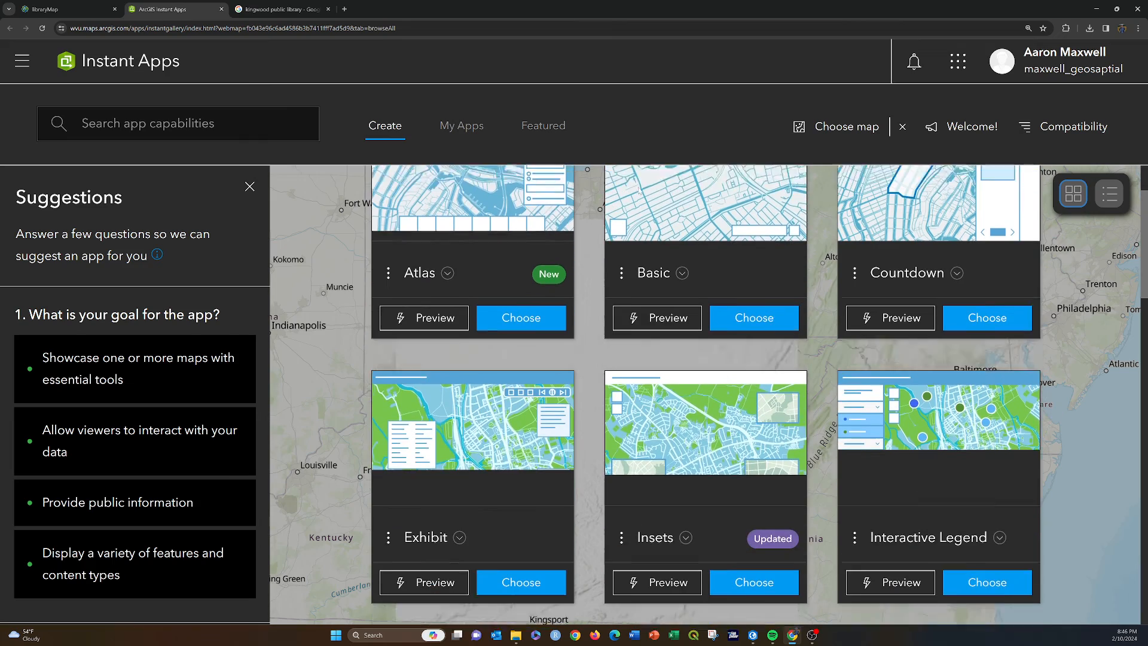
scroll(754, 232, down, 14)
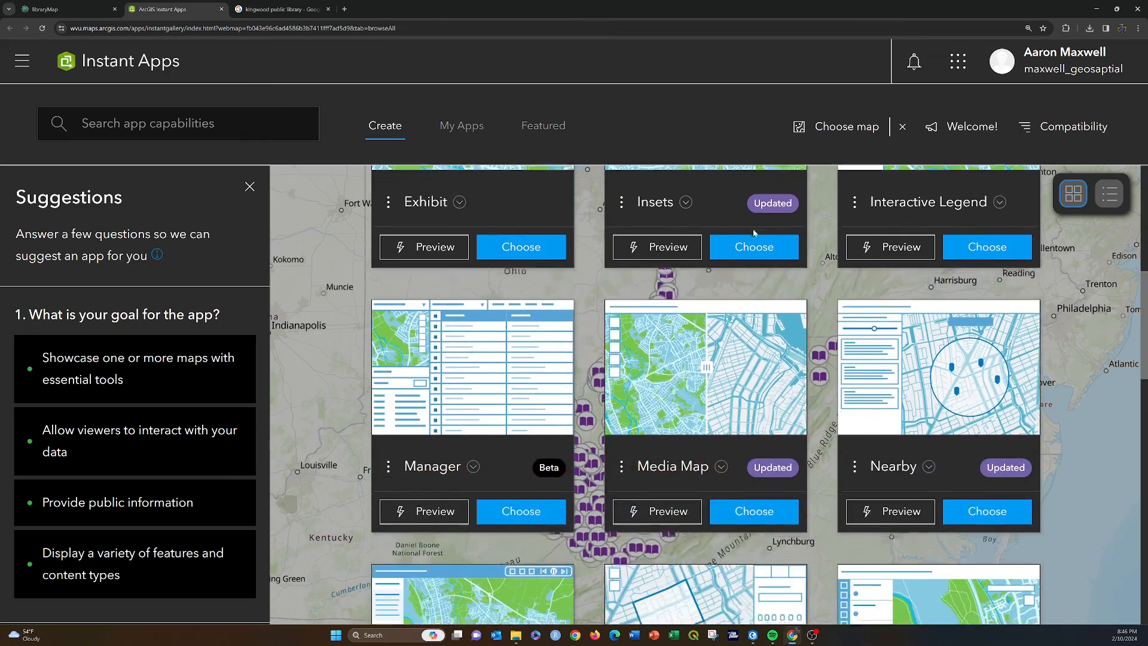
scroll(753, 229, down, 3)
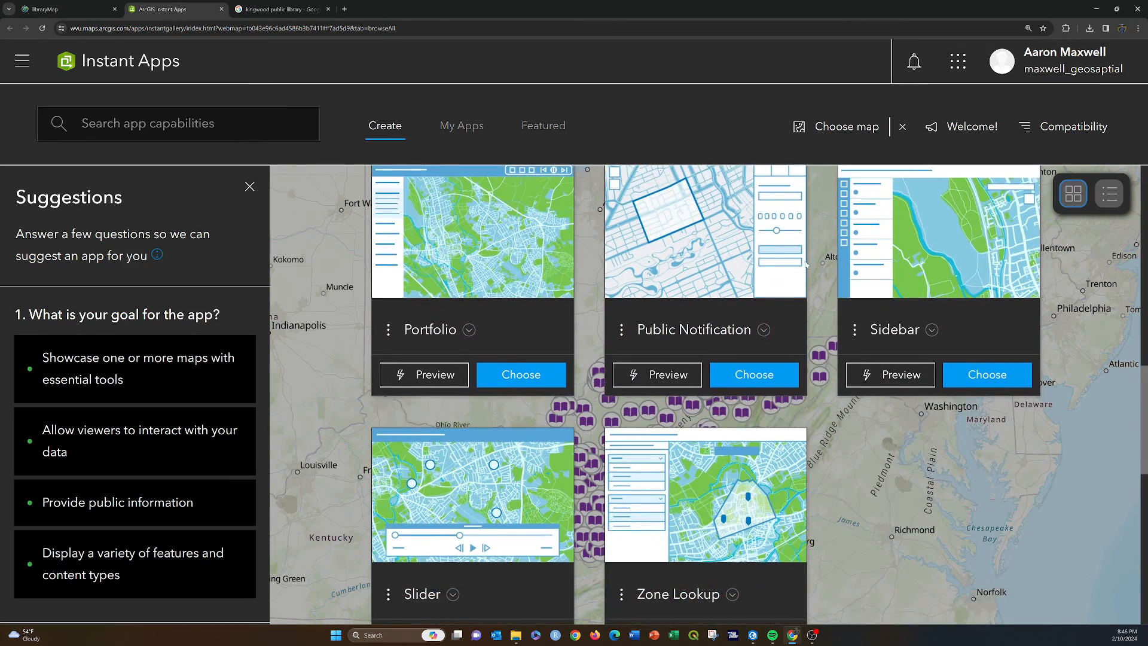
click(974, 331)
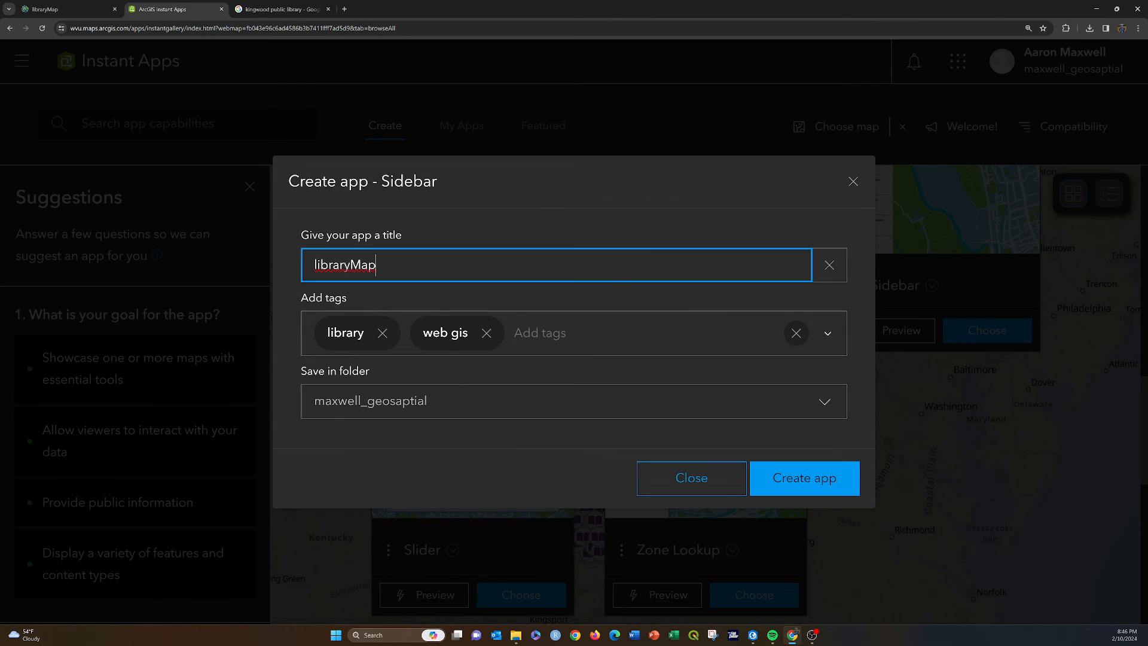
- Title the app libraryMapSB, choose the wvLibrariesApp folder as its save location and create it
text(SB)
click(511, 227)
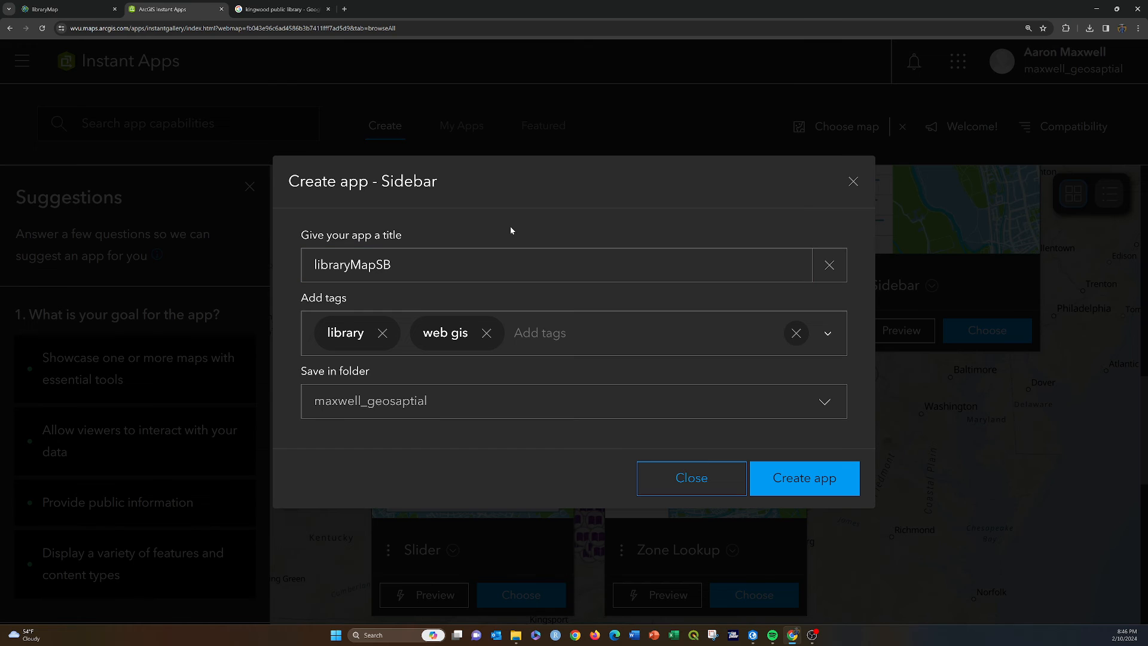
click(817, 412)
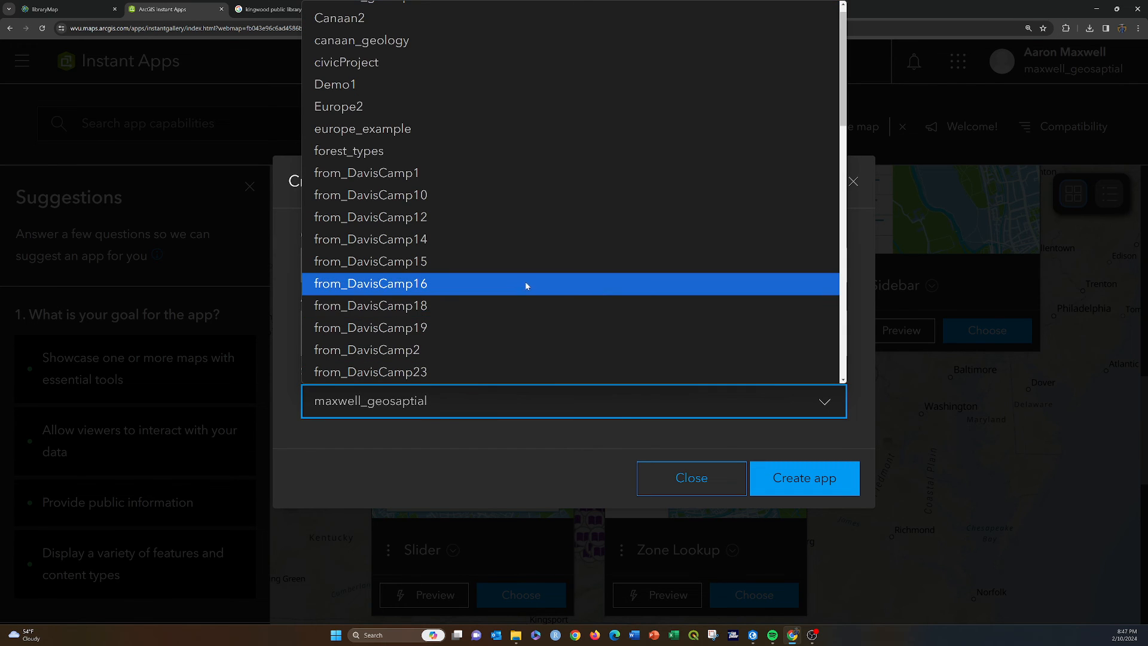
scroll(527, 293, down, 10)
click(526, 347)
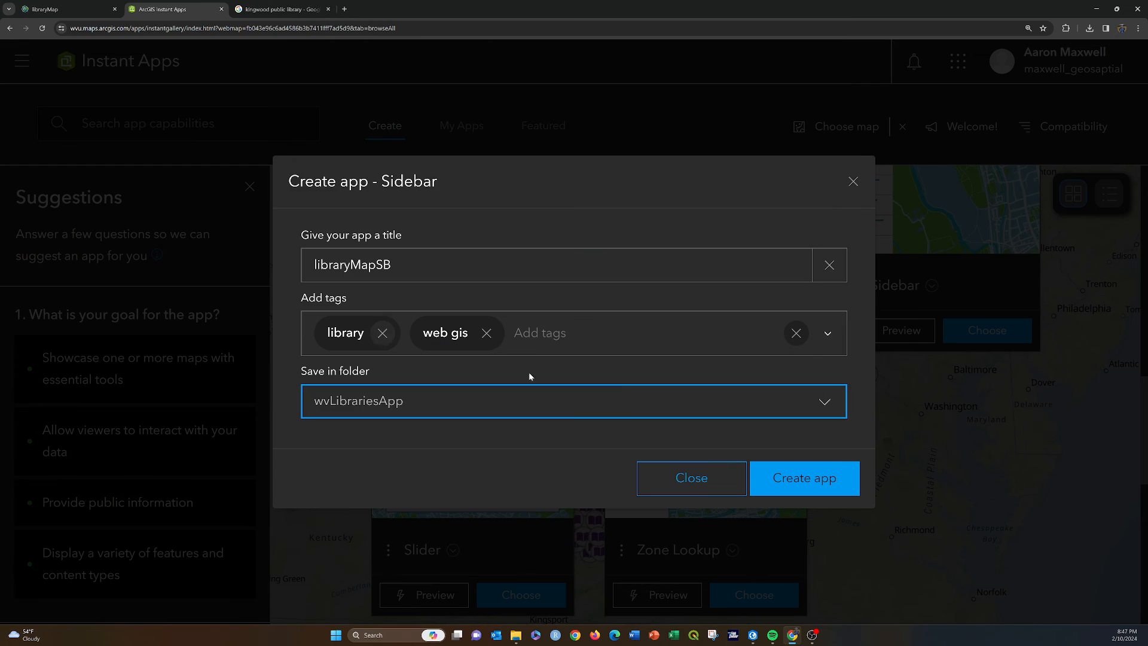
click(775, 482)
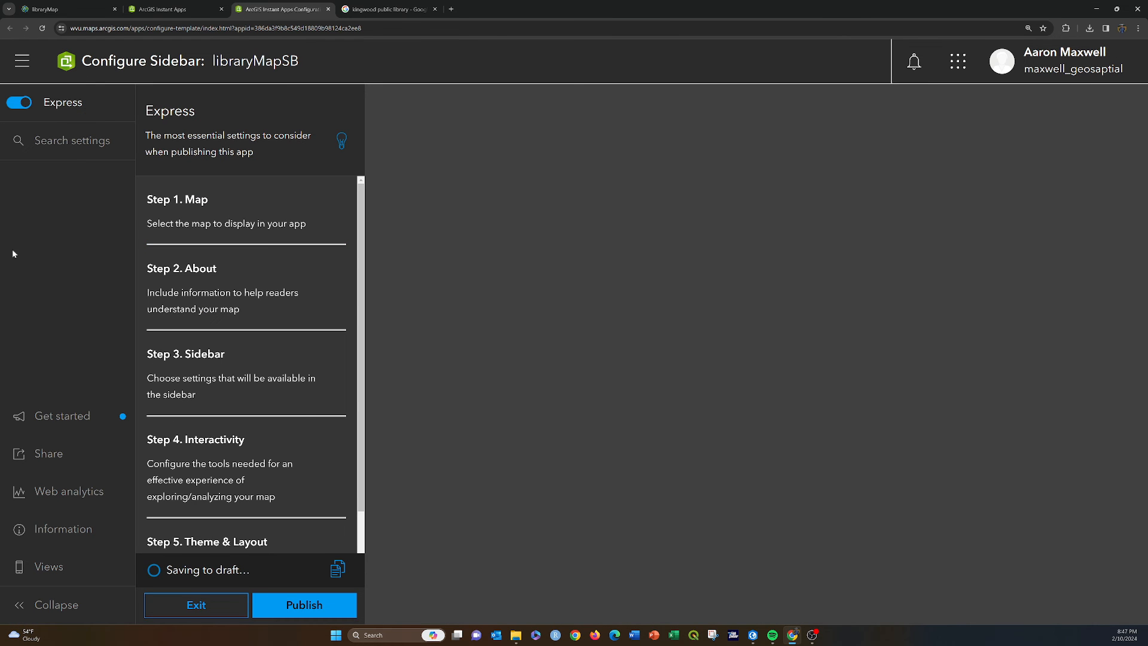
- Turn off Express mode to access the full app settings and dismiss the Map area tip
click(19, 103)
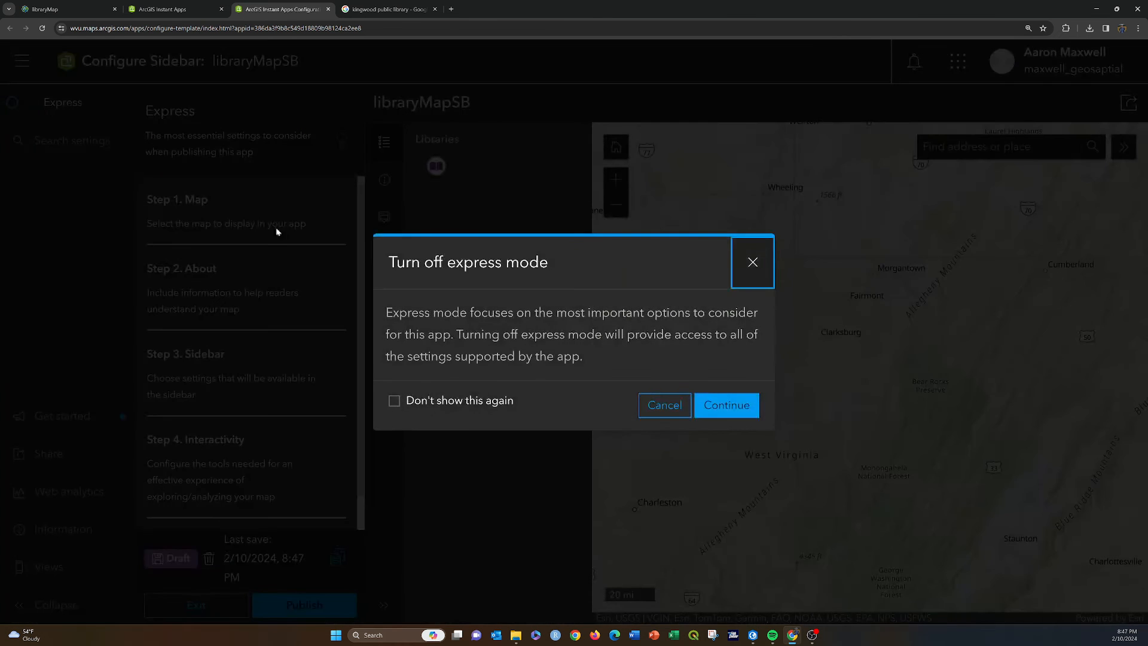
click(720, 409)
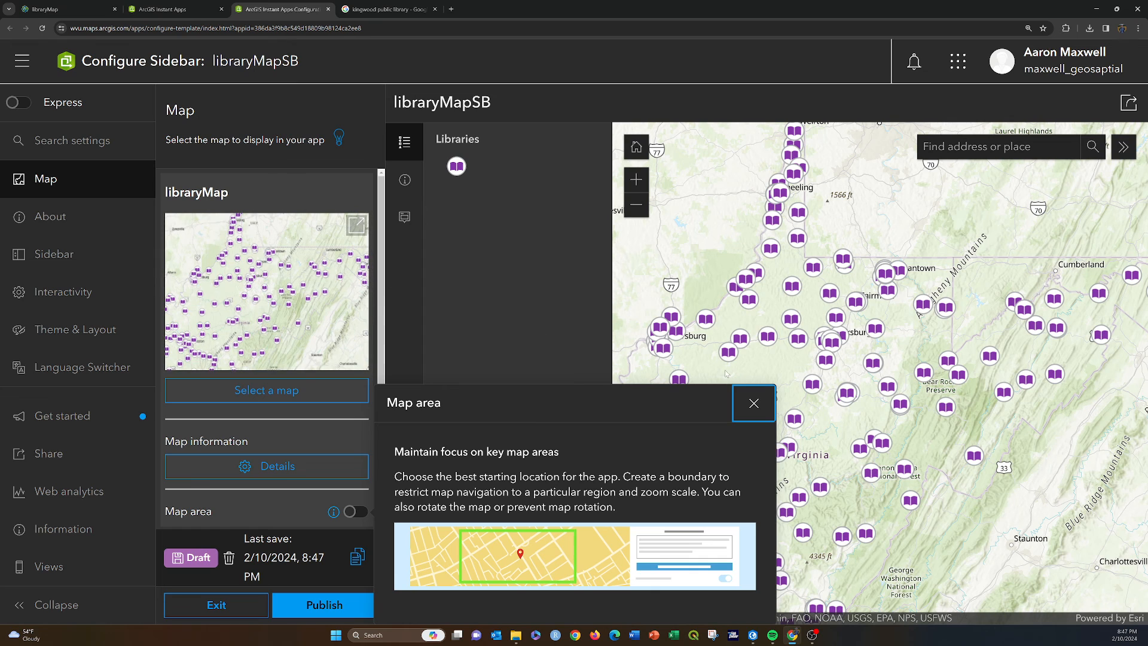
click(753, 404)
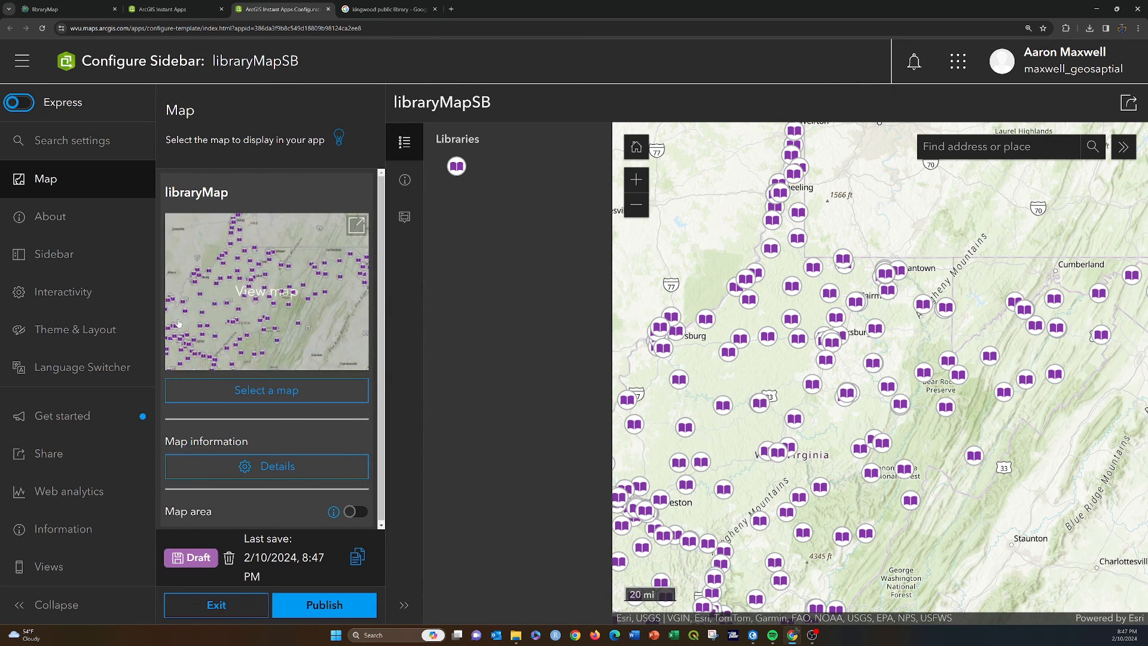
- Enable Edit tools in the Sidebar settings and review the remaining sidebar options
click(65, 258)
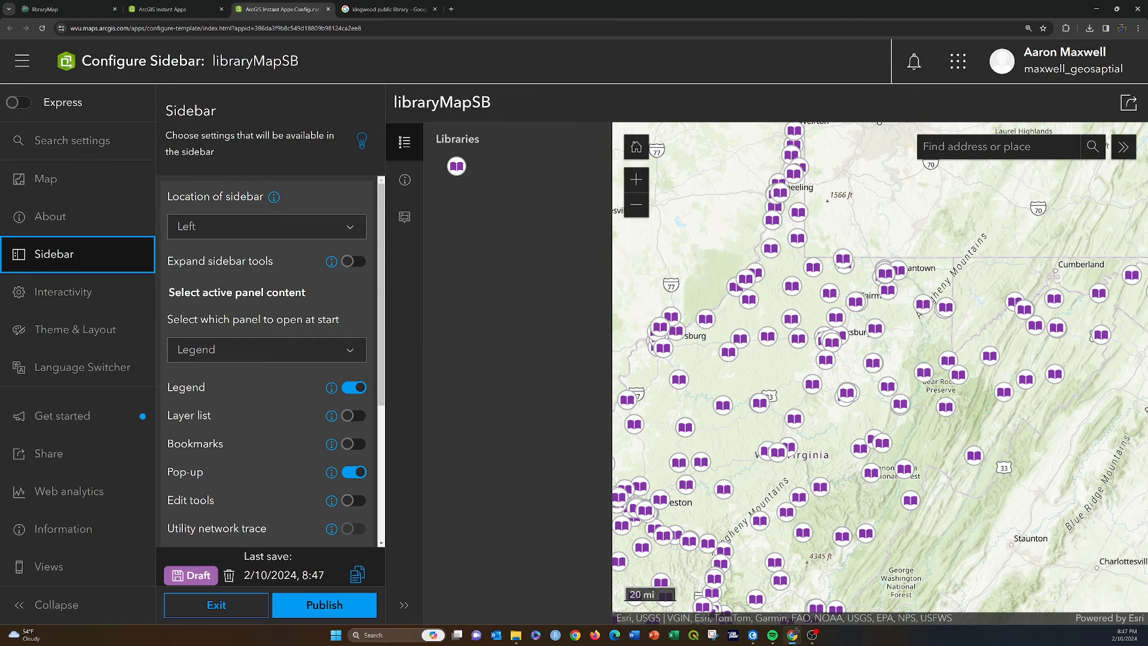
click(353, 501)
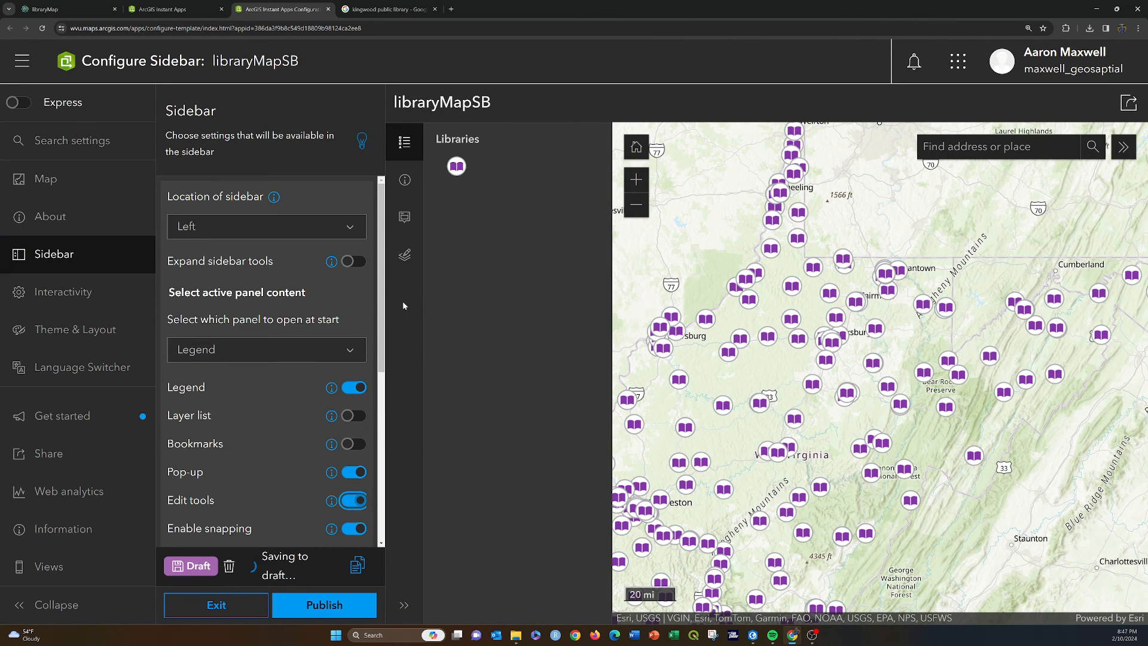
scroll(267, 436, down, 2)
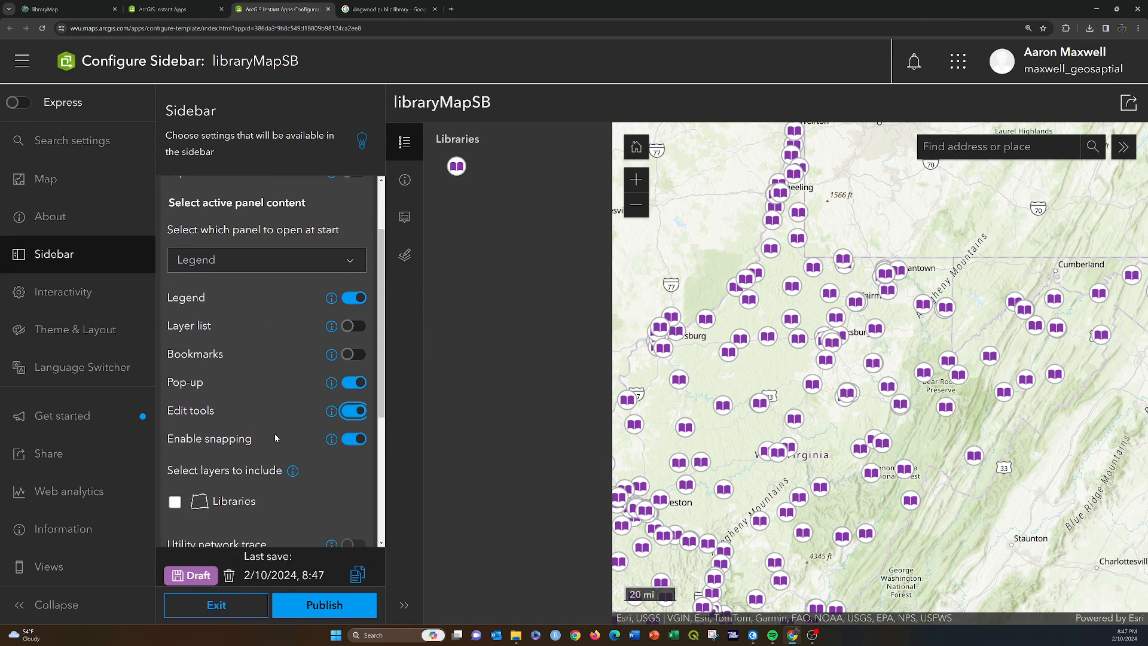
scroll(281, 438, down, 2)
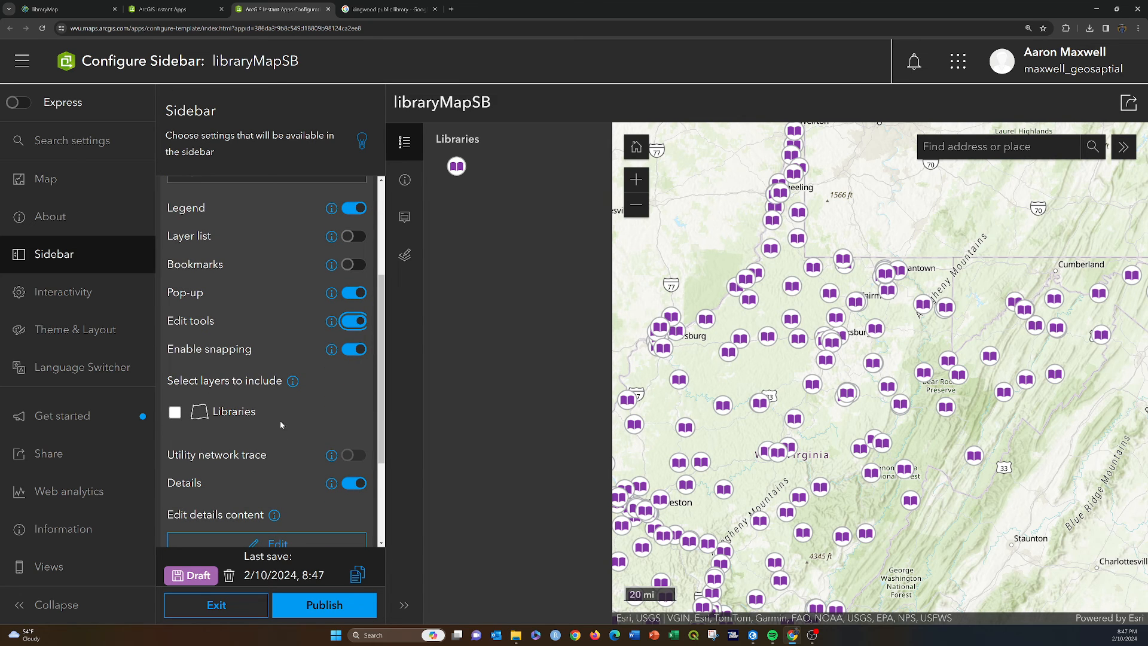
scroll(287, 461, down, 3)
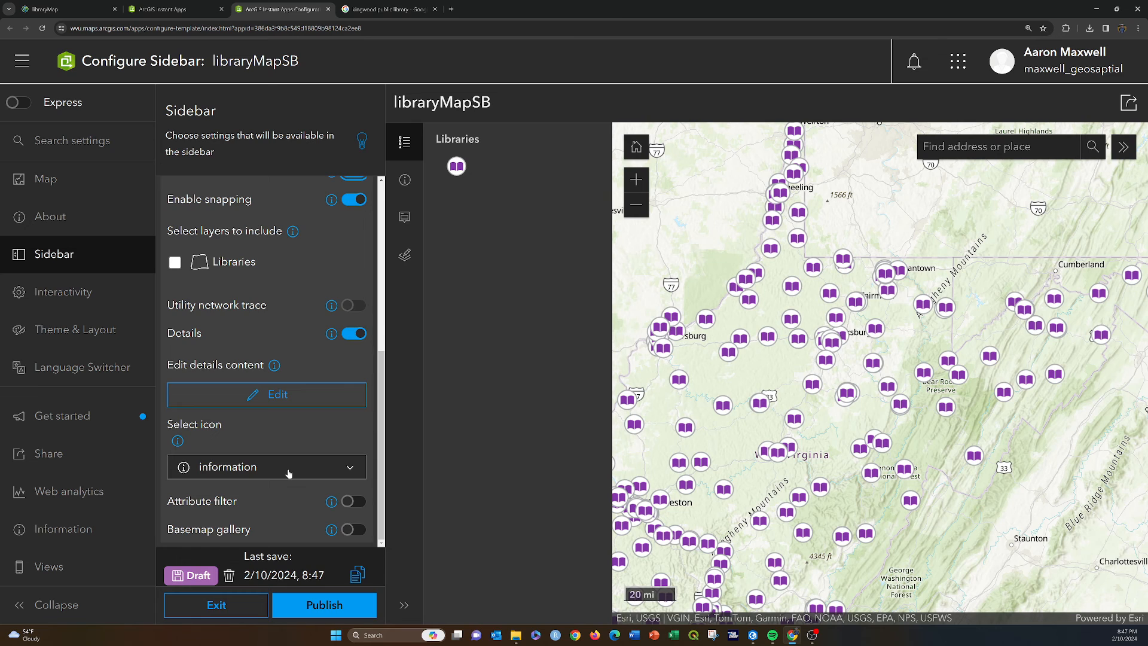
scroll(288, 473, up, 5)
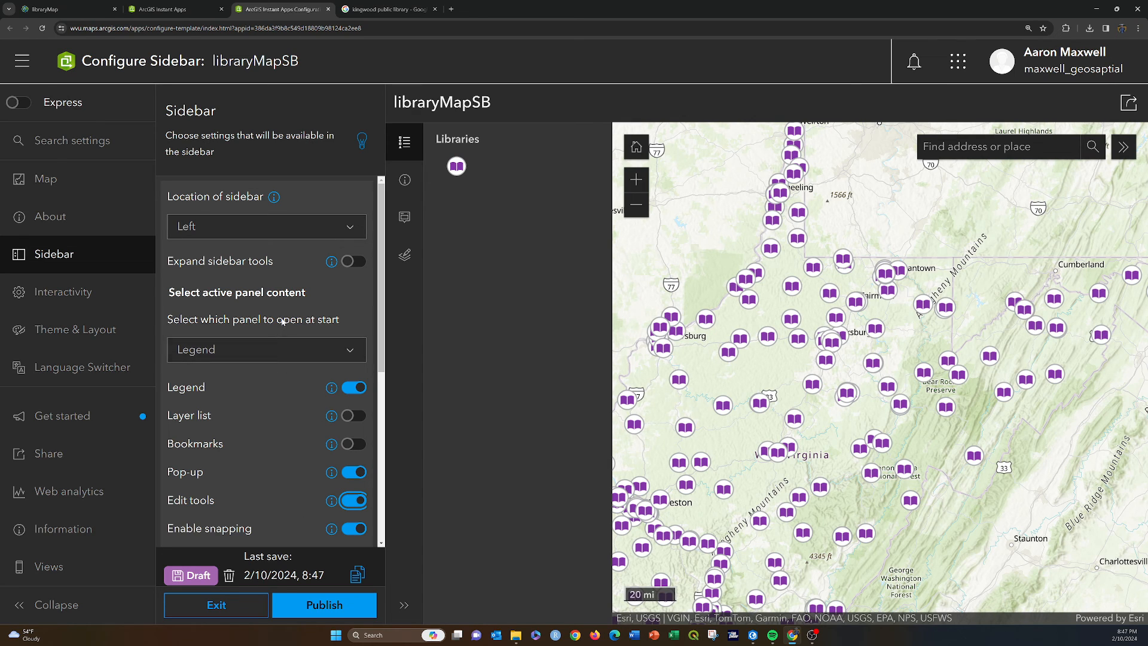
scroll(299, 523, down, 5)
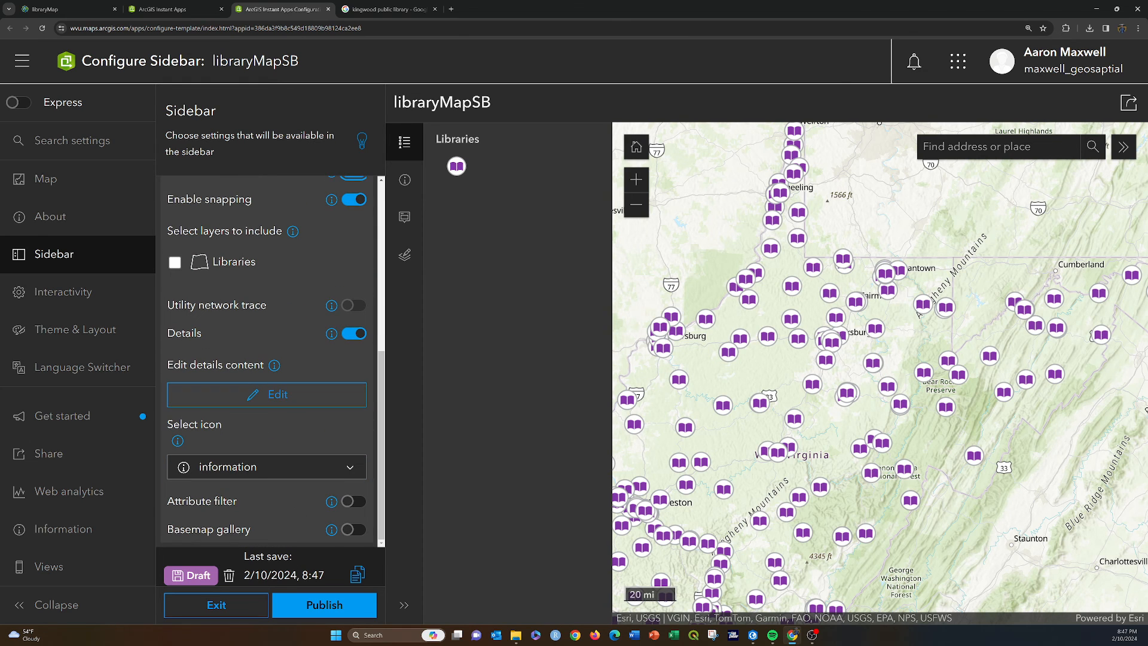
- Publish the libraryMapSB app and launch it
click(295, 604)
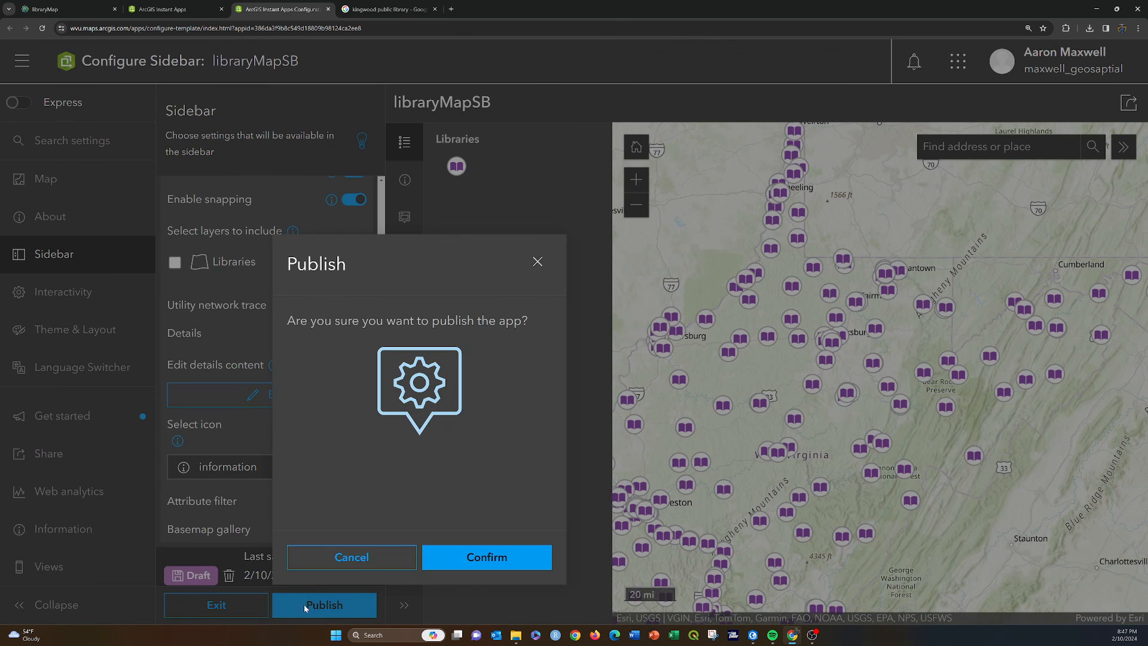
click(481, 568)
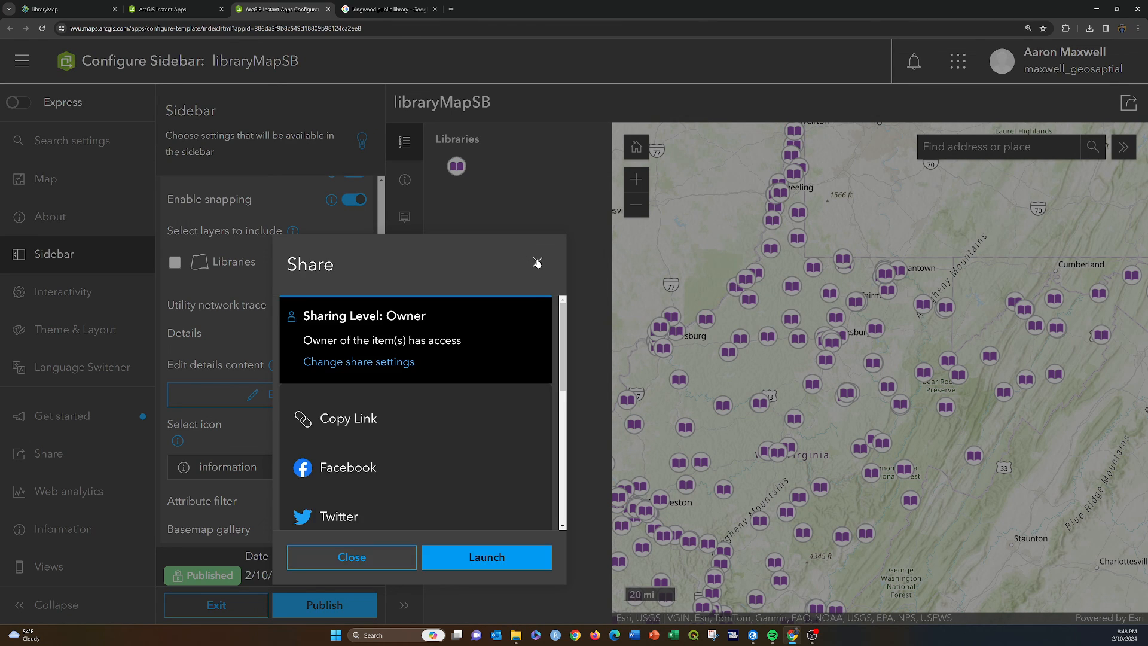
click(478, 559)
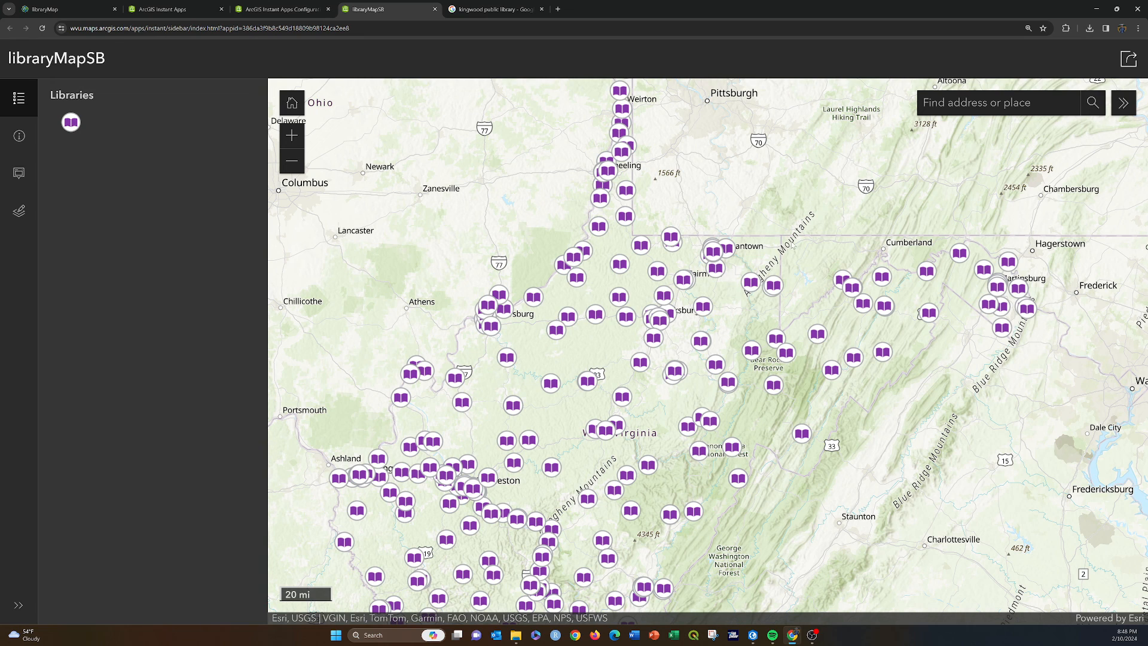
- View Kingwood Public Library's pop-up information and select that library for editing in the Editor
click(751, 284)
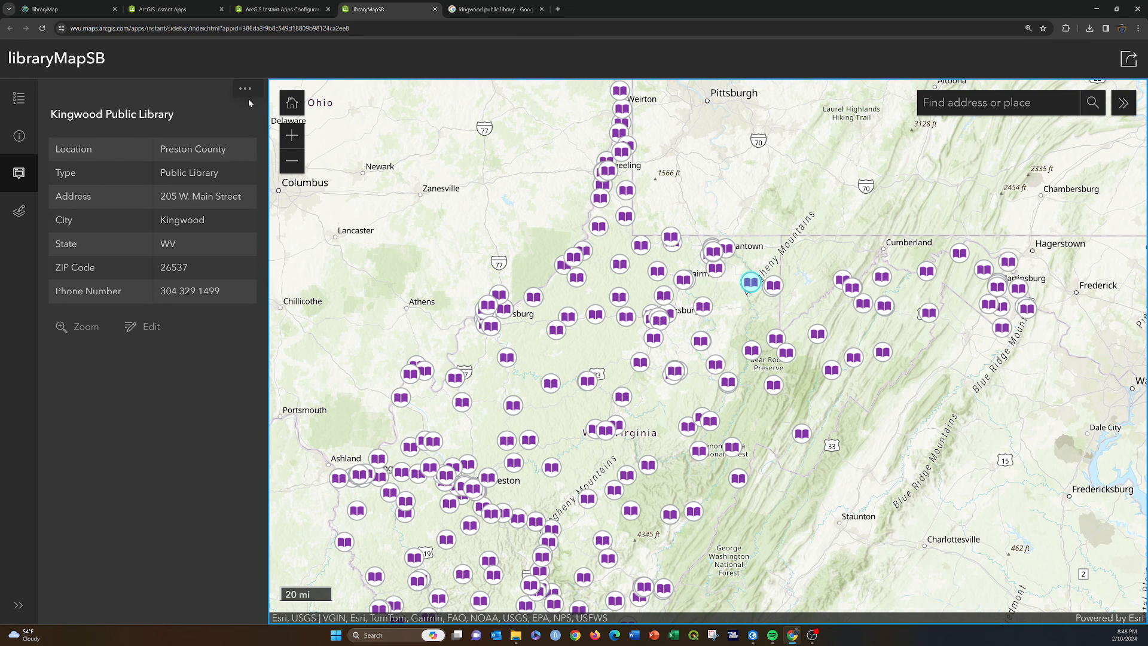
click(18, 210)
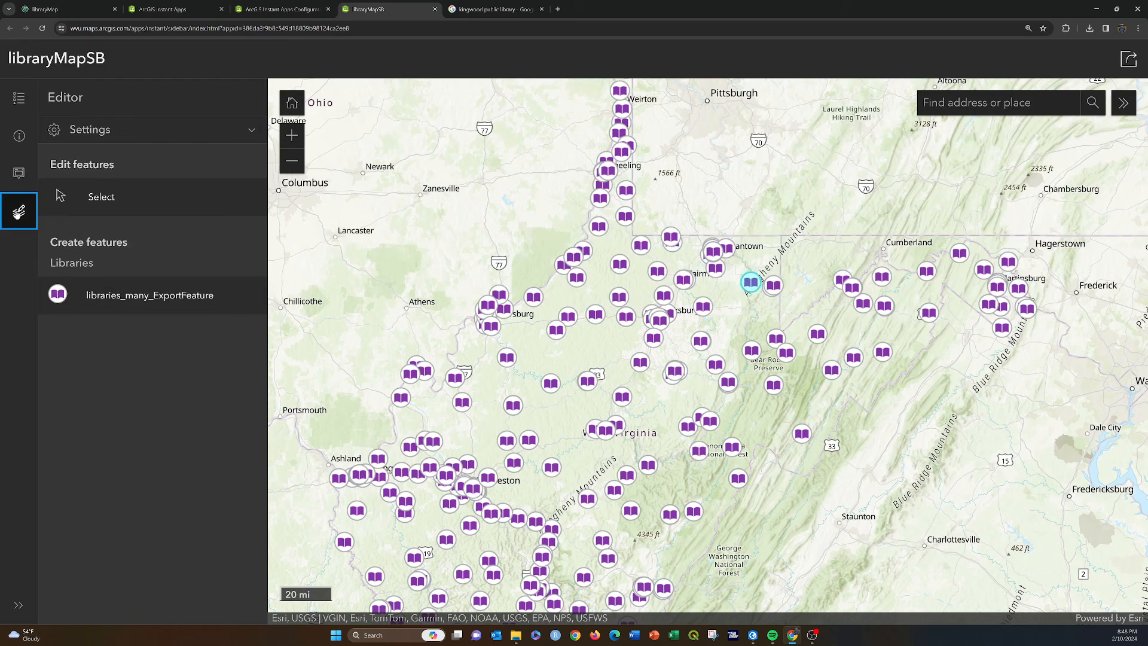
click(94, 207)
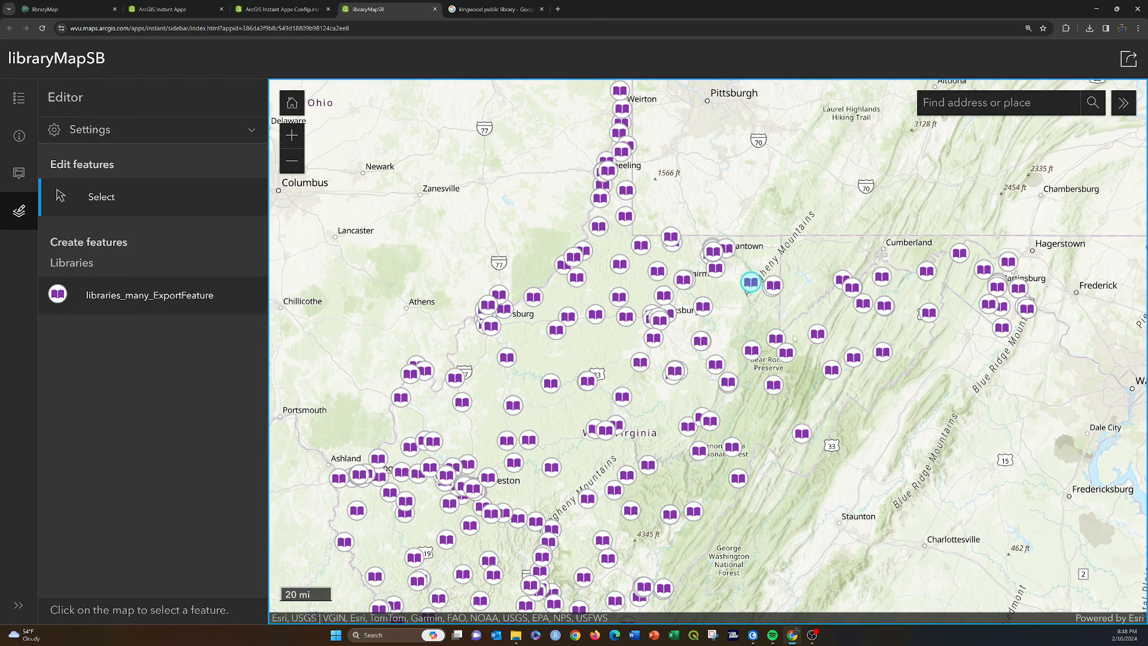
click(751, 282)
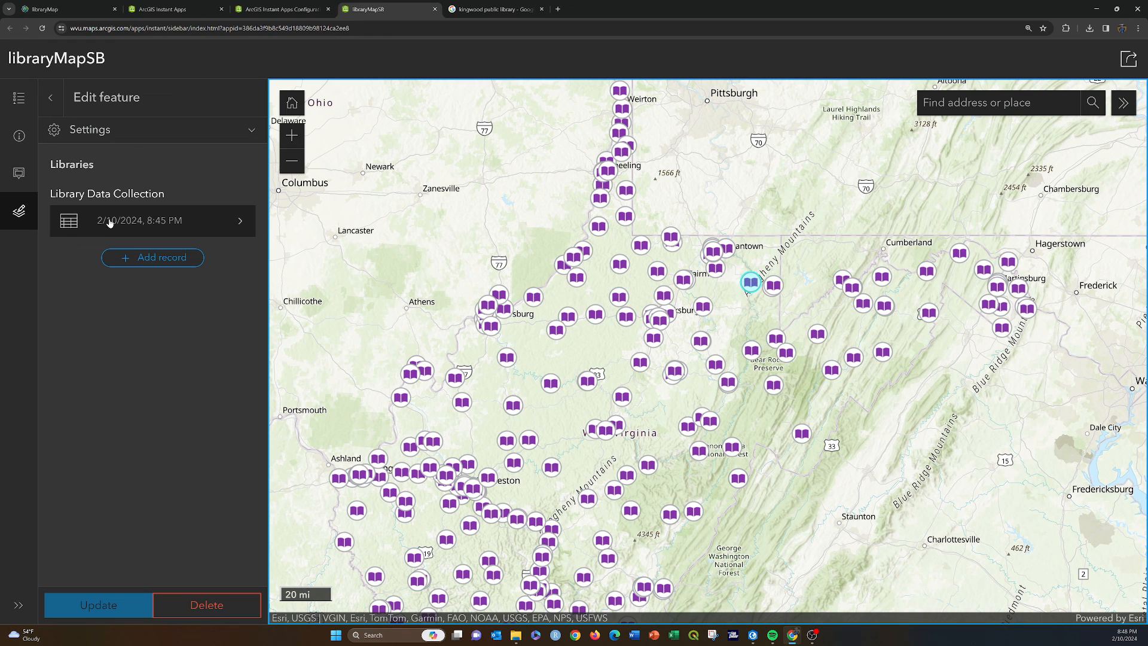
- Open a blank Library Data Collection record for the selected library, discard it and return to the main editing options
click(146, 259)
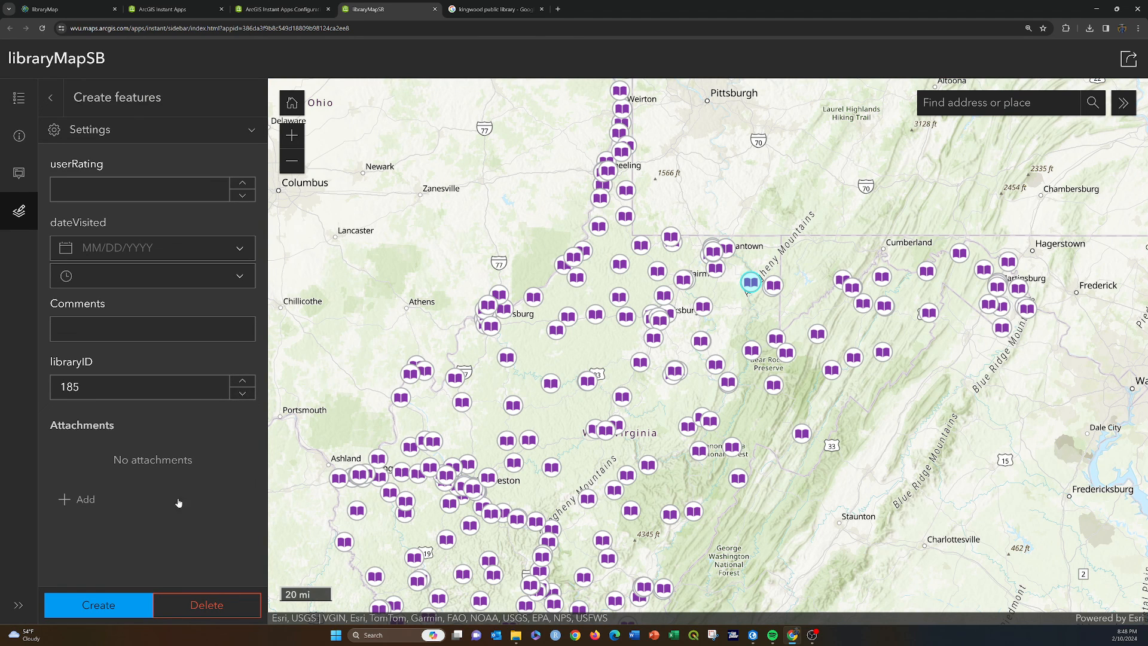
click(192, 607)
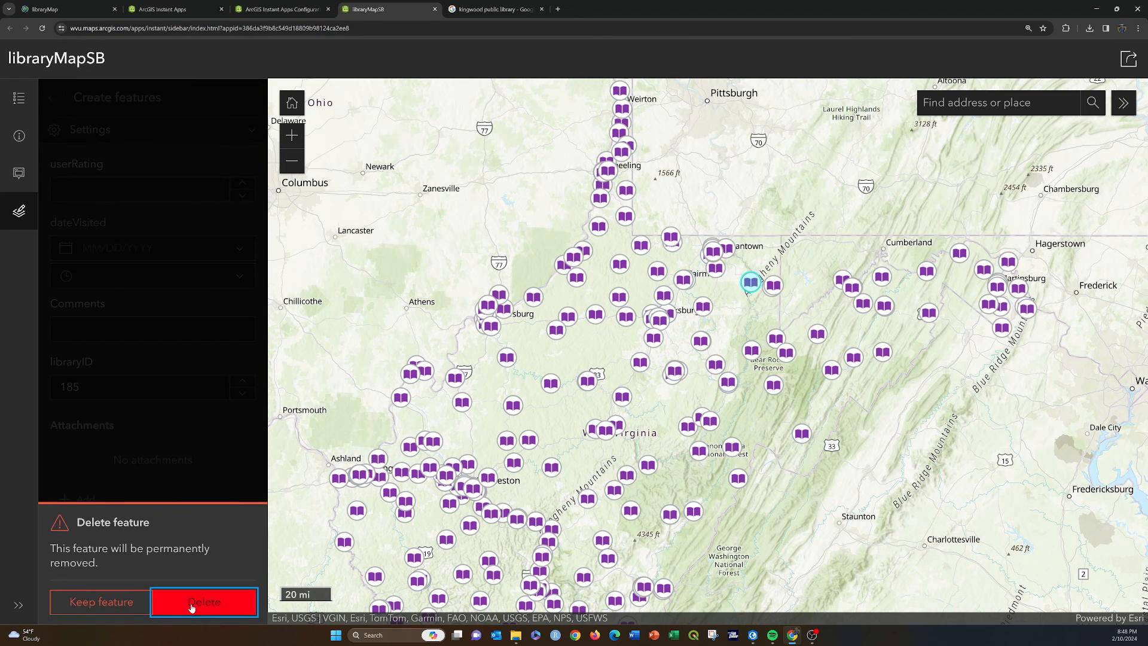
click(186, 609)
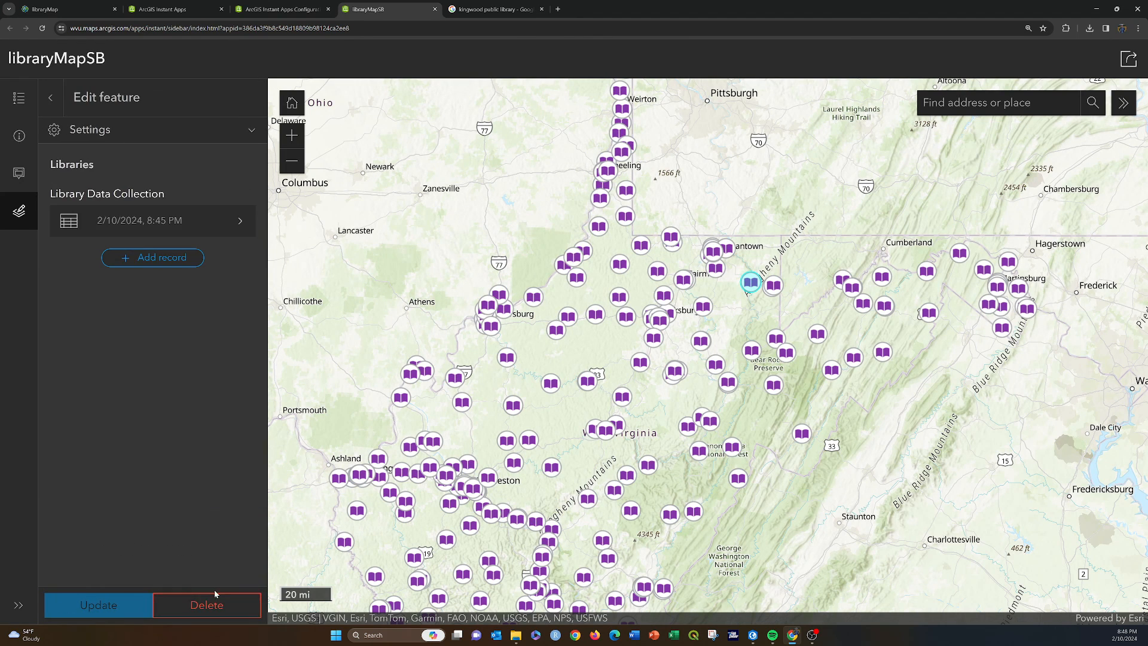
click(51, 98)
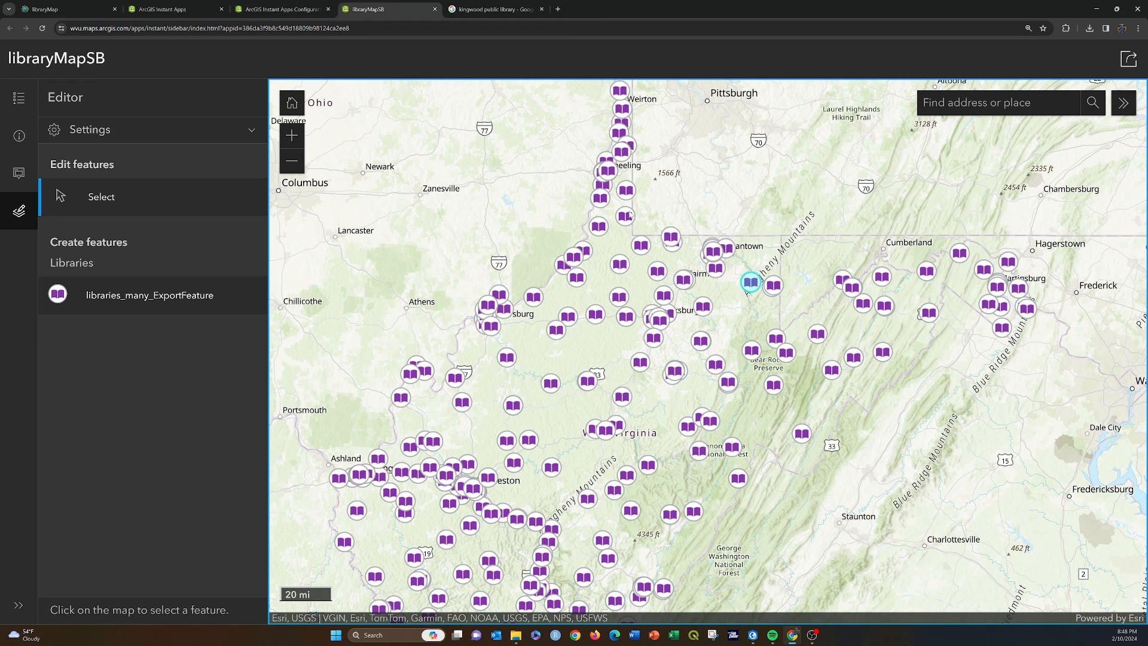